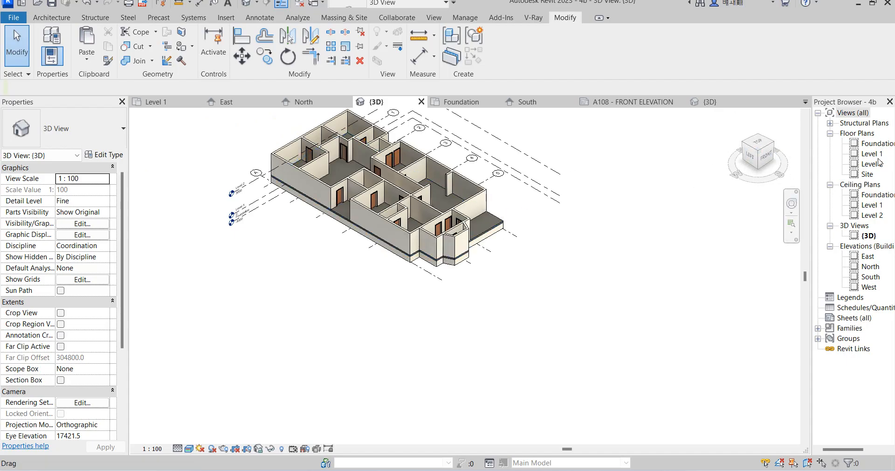
- Open the Level 1 floor plan and look over the room layout
double_click(870, 154)
scroll(532, 304, up, 2)
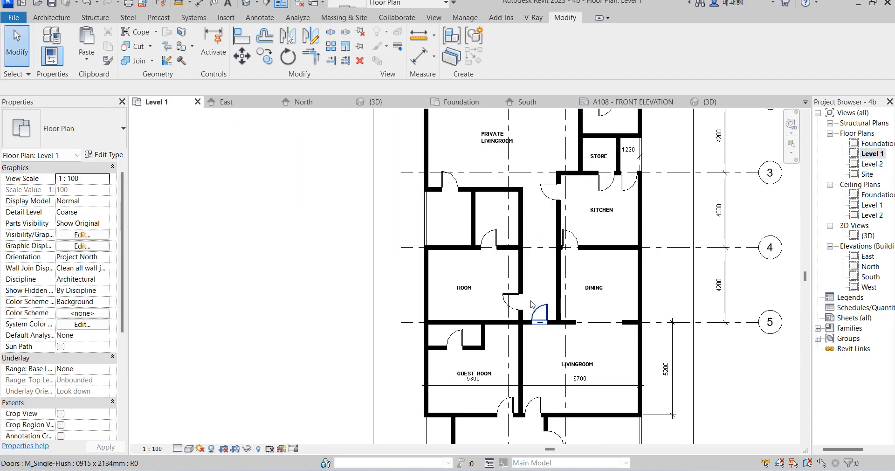
scroll(533, 304, down, 2)
scroll(562, 283, up, 1)
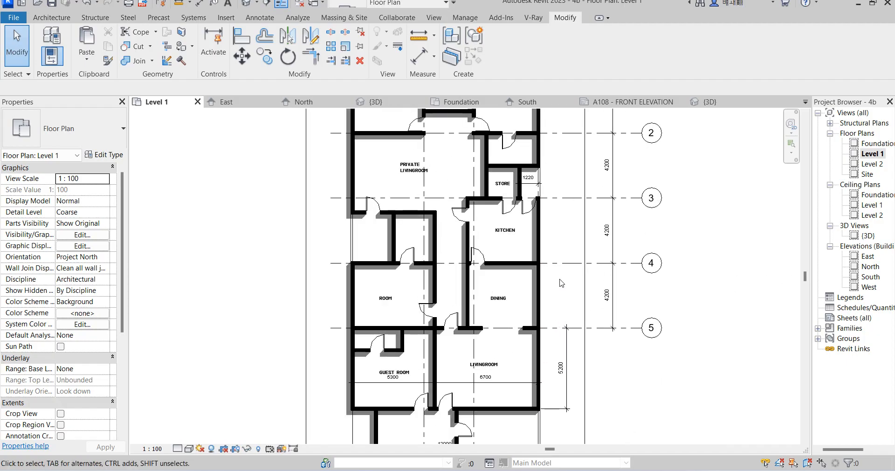
scroll(481, 290, down, 2)
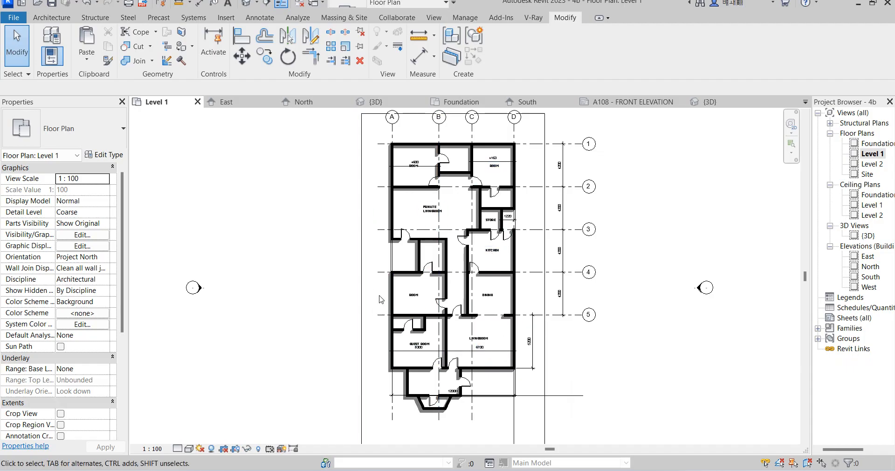
scroll(381, 299, down, 2)
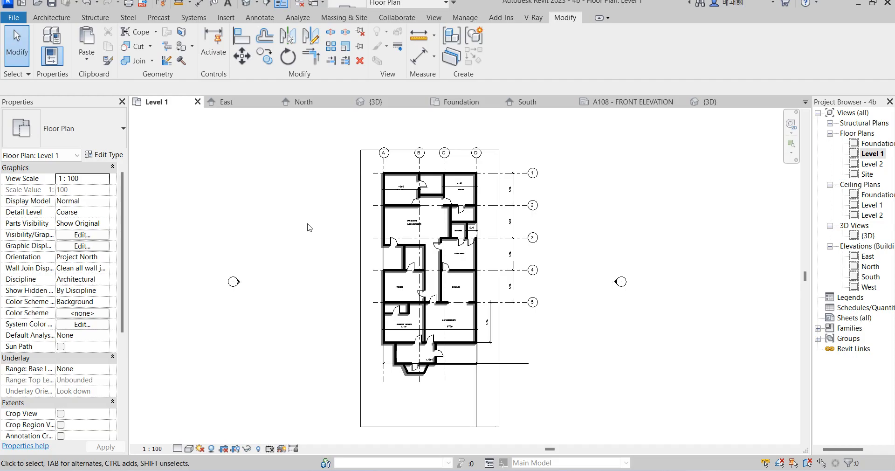
scroll(386, 310, up, 3)
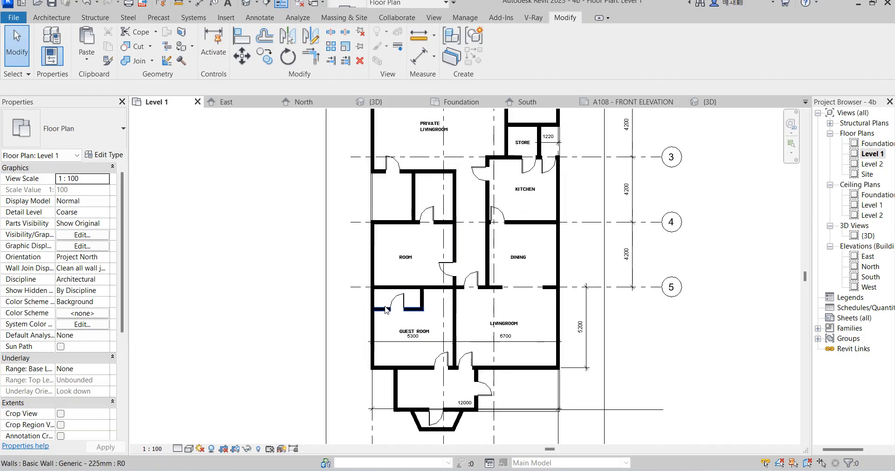
scroll(386, 310, down, 2)
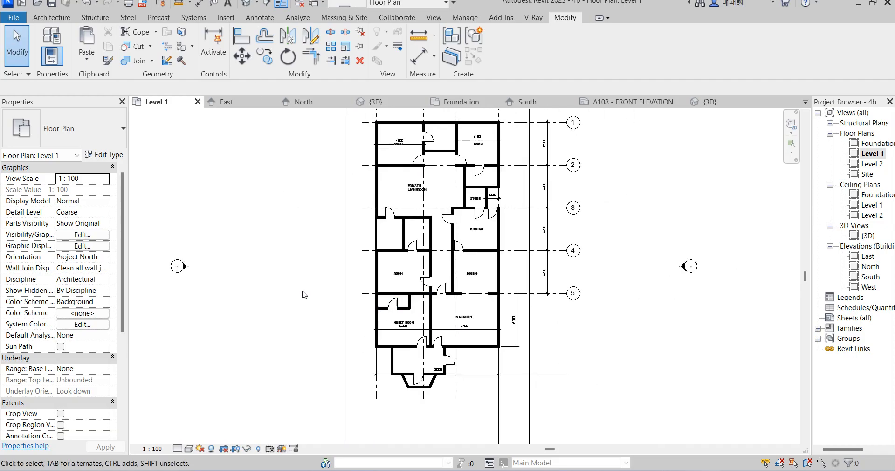
- Place a sectional_sofa_6482 component in the LIVINGROOM, toward the wall on grid D
click(53, 19)
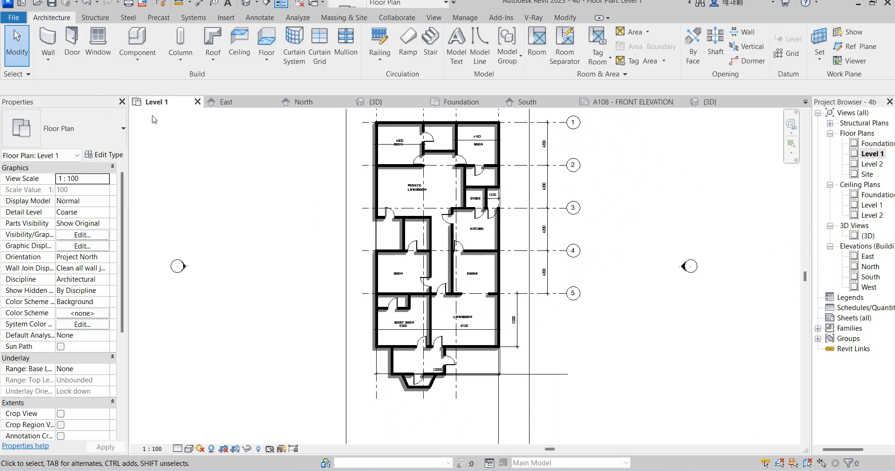
click(136, 38)
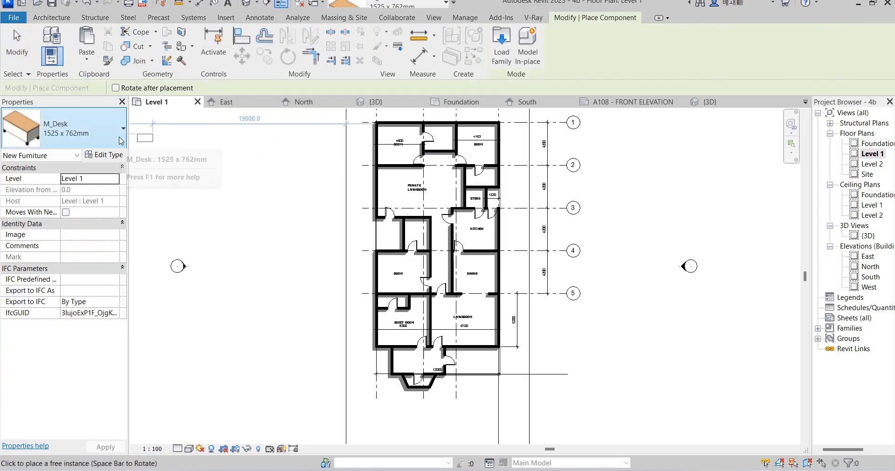
click(118, 134)
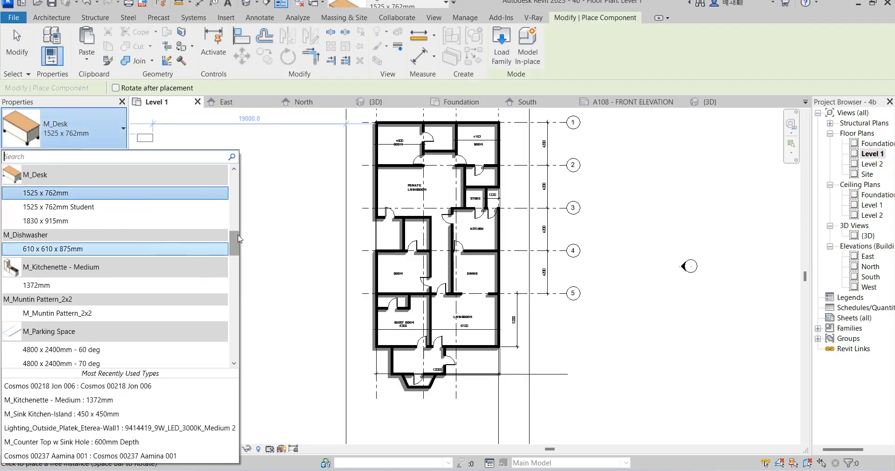
drag(239, 238, 234, 355)
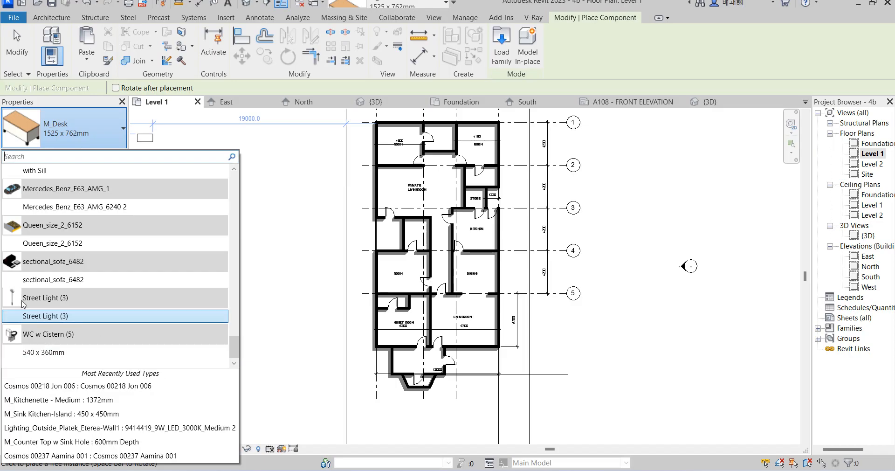
click(58, 281)
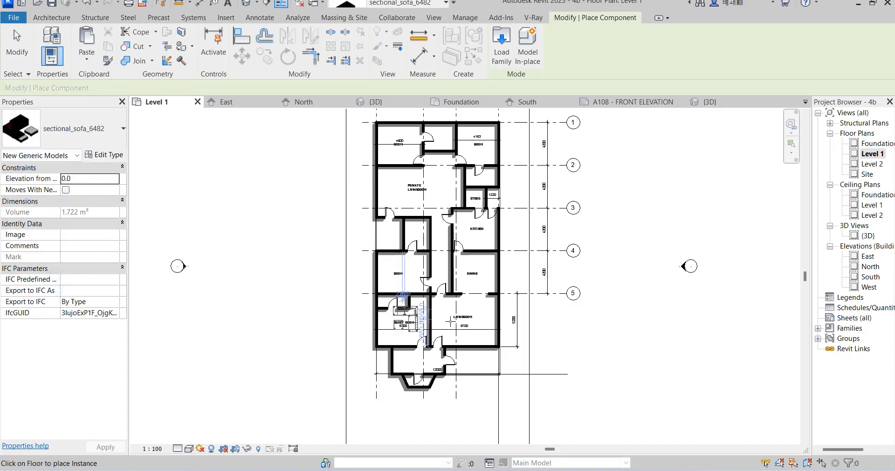
scroll(471, 319, up, 5)
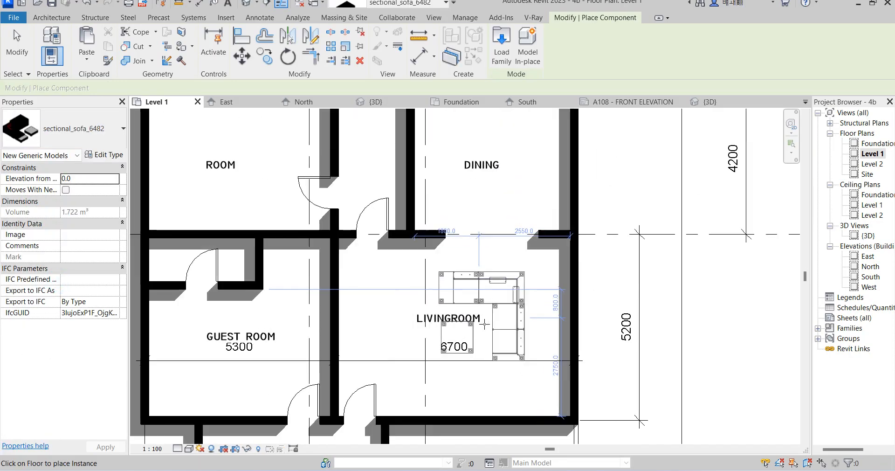
click(480, 318)
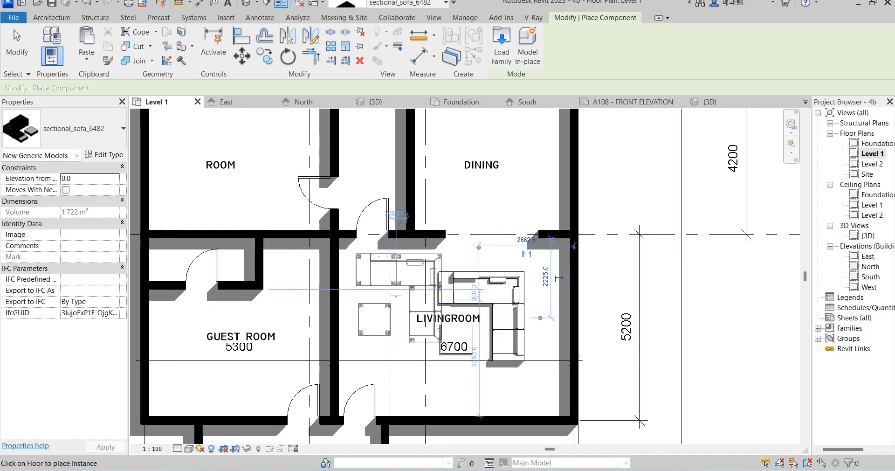
- Place a Cosmos Sofa 48-02, rotated parallel to the west wall, in the entrance room below the guest room, about 700 mm from that wall
scroll(391, 291, down, 3)
click(70, 128)
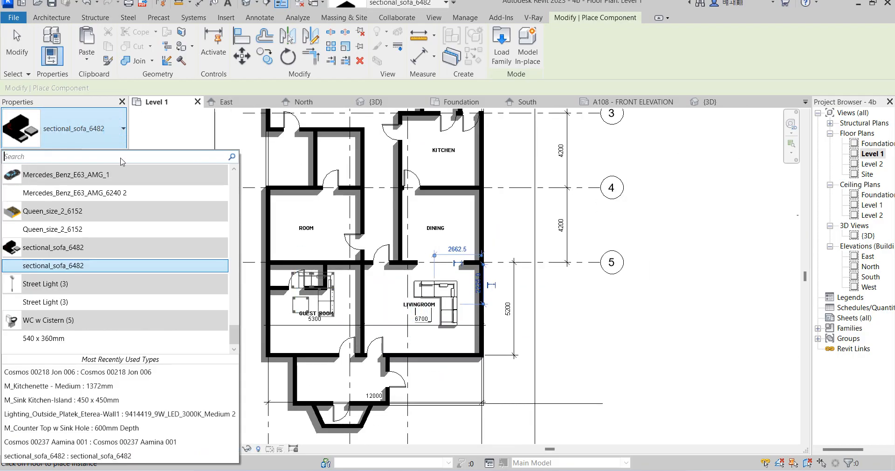
drag(234, 328, 234, 193)
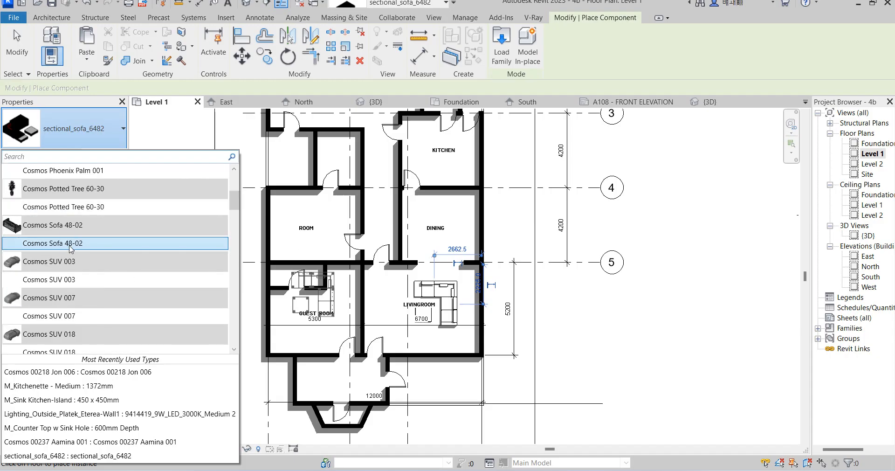
click(99, 242)
scroll(332, 385, up, 4)
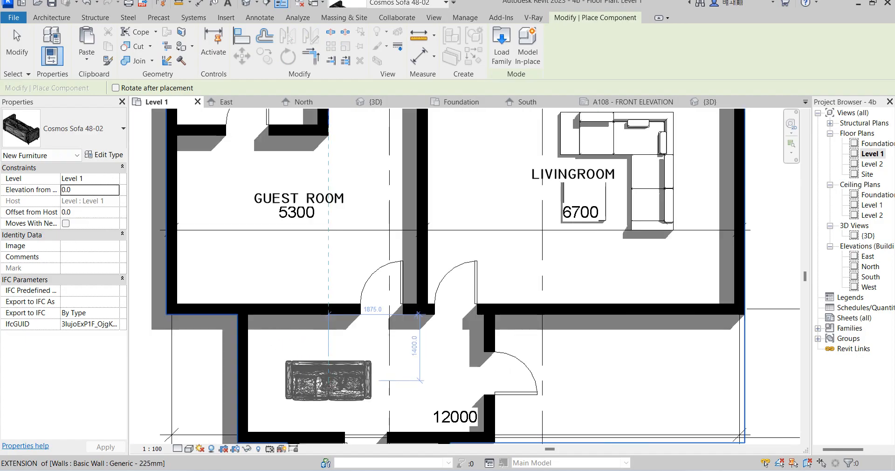
key(space)
click(278, 380)
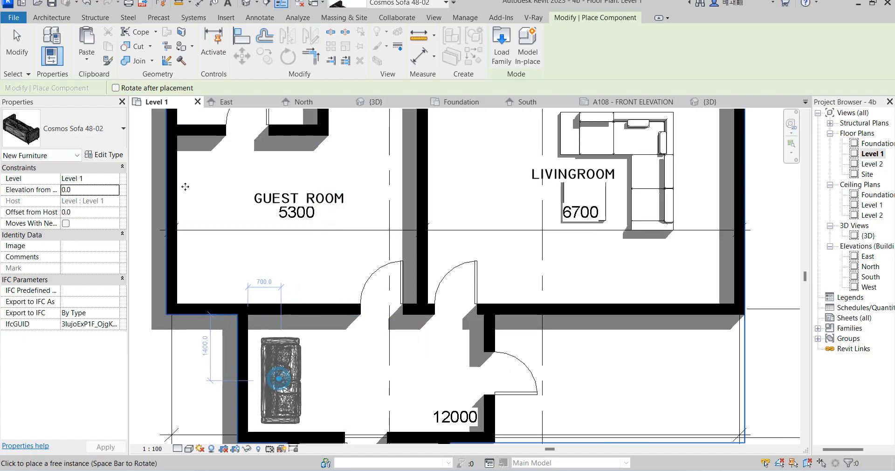
- Place rotated Queen_size_2_6152 beds with headboards toward the grid A wall in the GUEST ROOM and the ROOM between grids 4 and 5
click(113, 139)
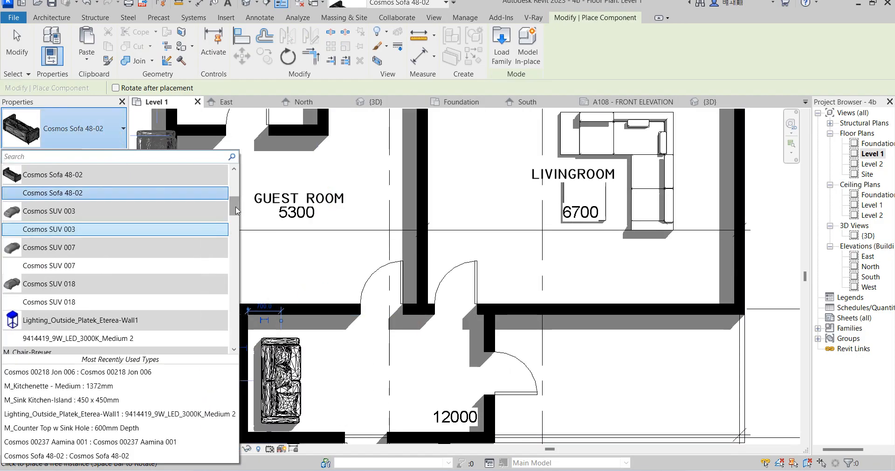
drag(236, 211, 241, 346)
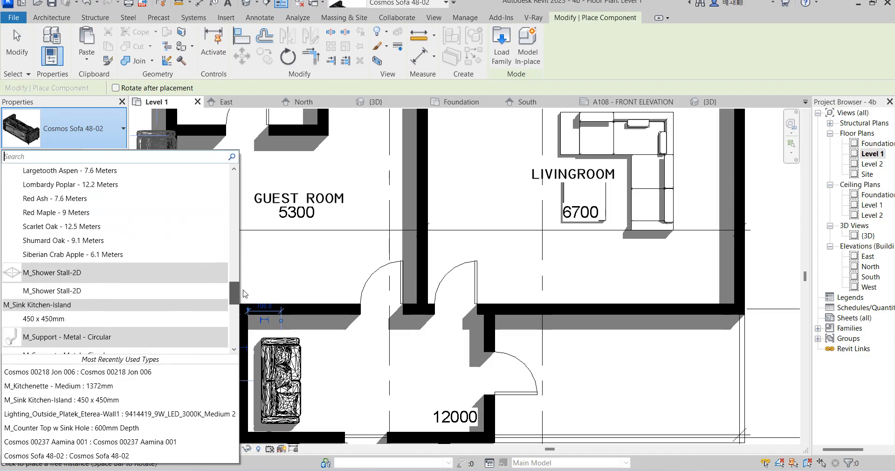
drag(246, 271, 233, 340)
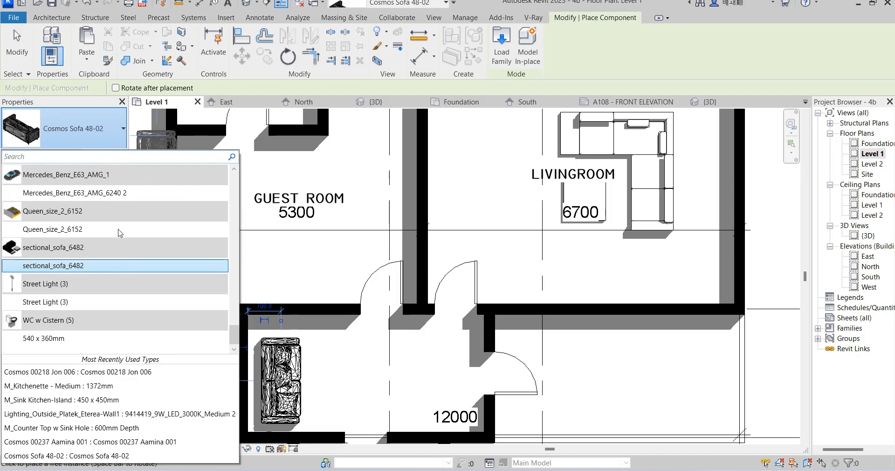
click(45, 229)
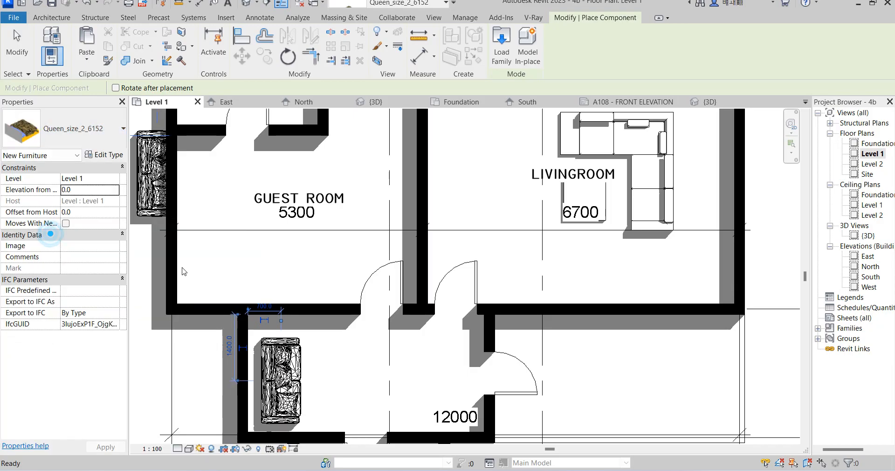
key(space)
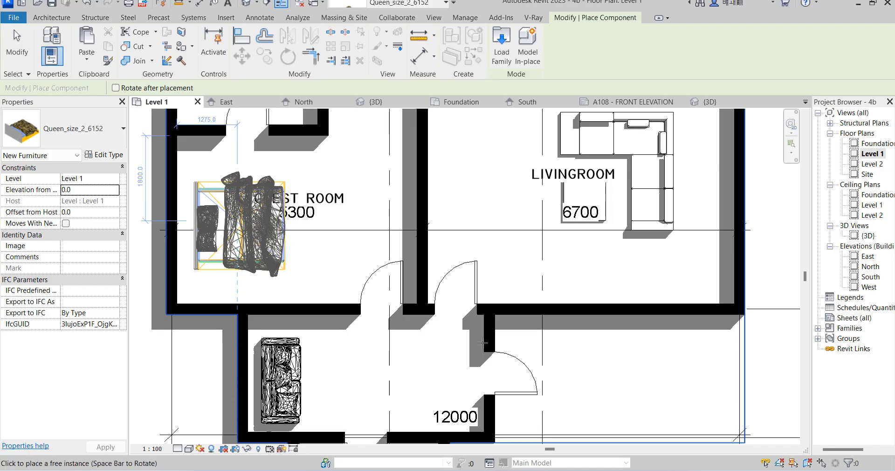
scroll(482, 342, down, 4)
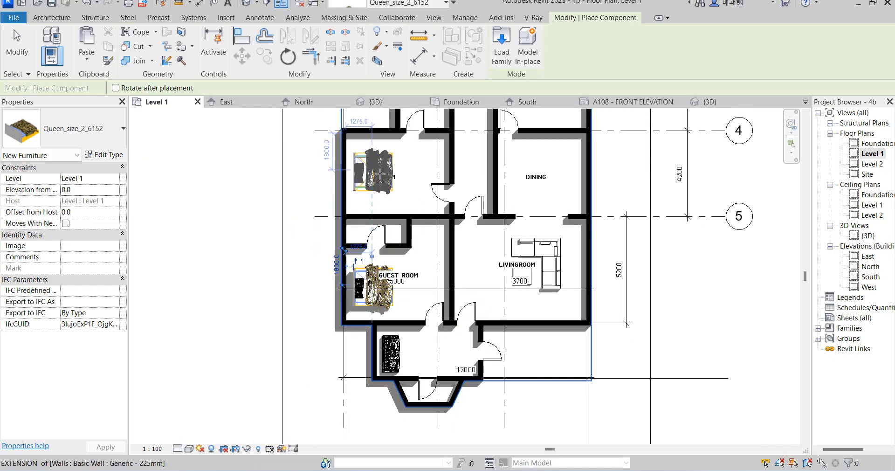
scroll(366, 270, down, 3)
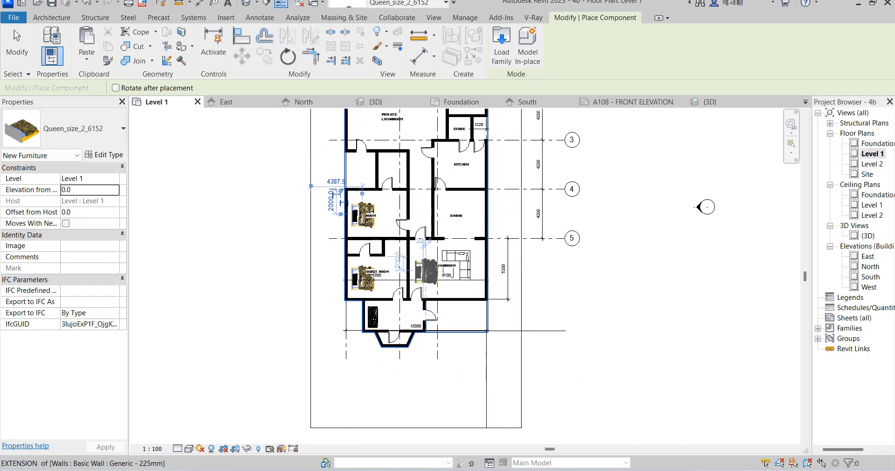
- Rotate the Queen_size_2_6152 bed to put its headboard toward grid 1 and place one in each of the two rooms between grids 1 and 2
scroll(383, 116, up, 2)
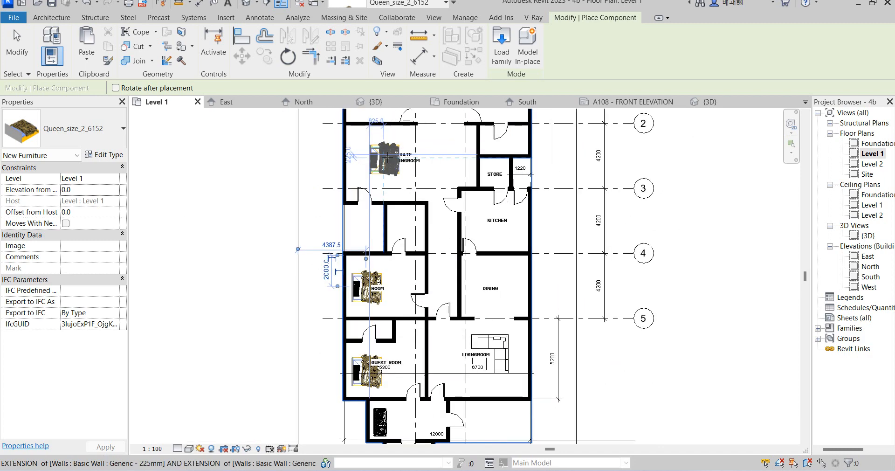
scroll(385, 153, up, 2)
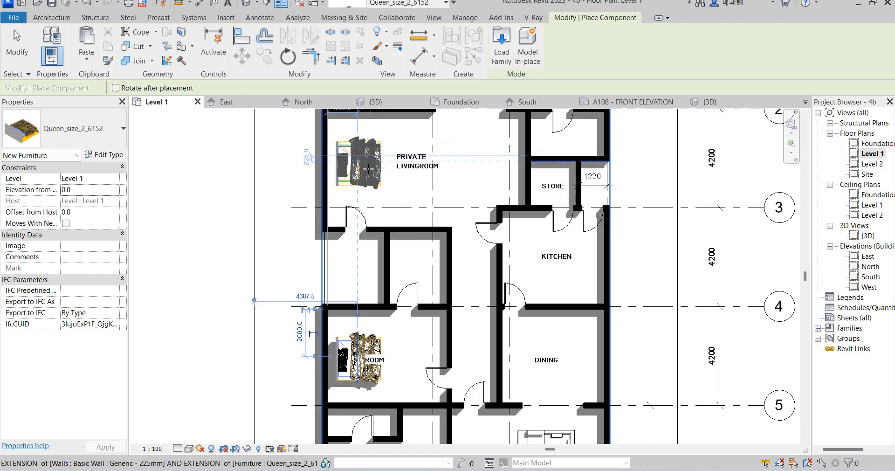
scroll(371, 243, down, 4)
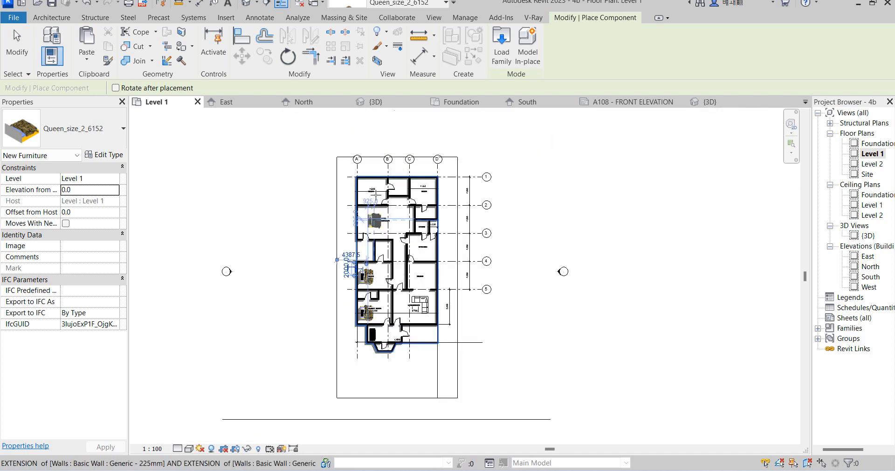
scroll(367, 177, up, 4)
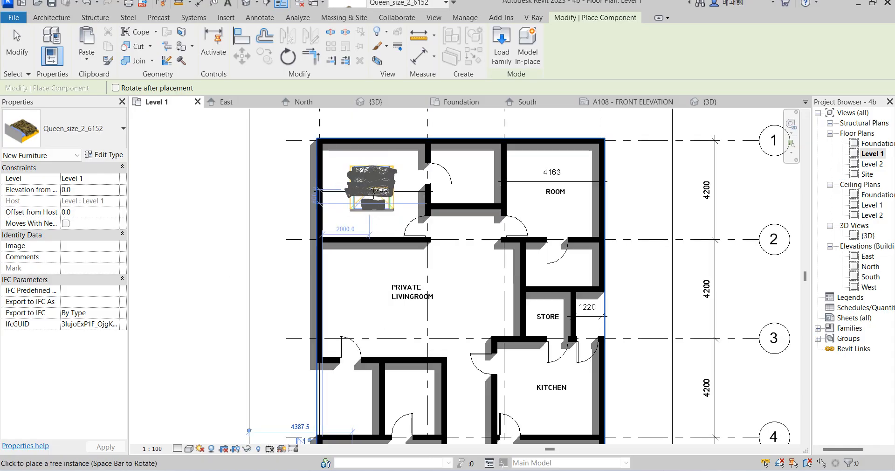
key(space)
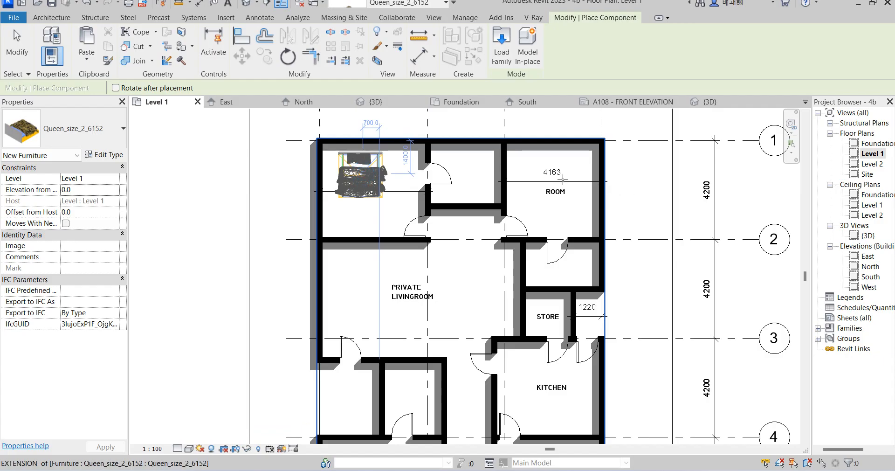
click(367, 178)
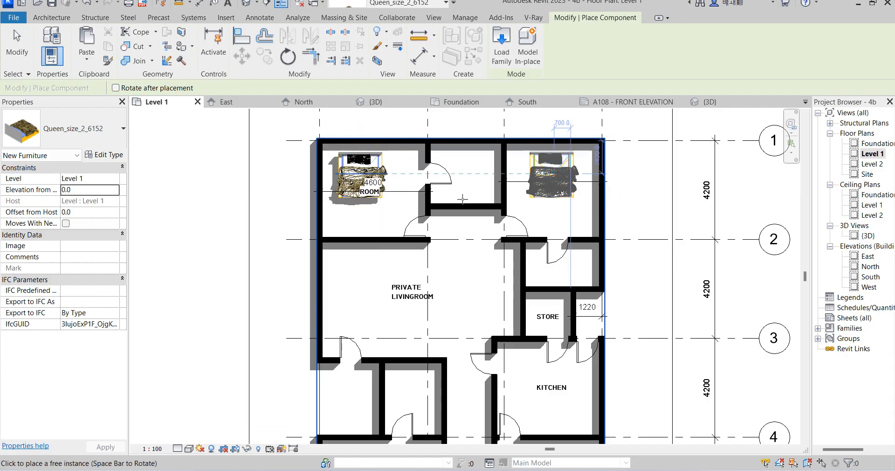
scroll(456, 237, down, 4)
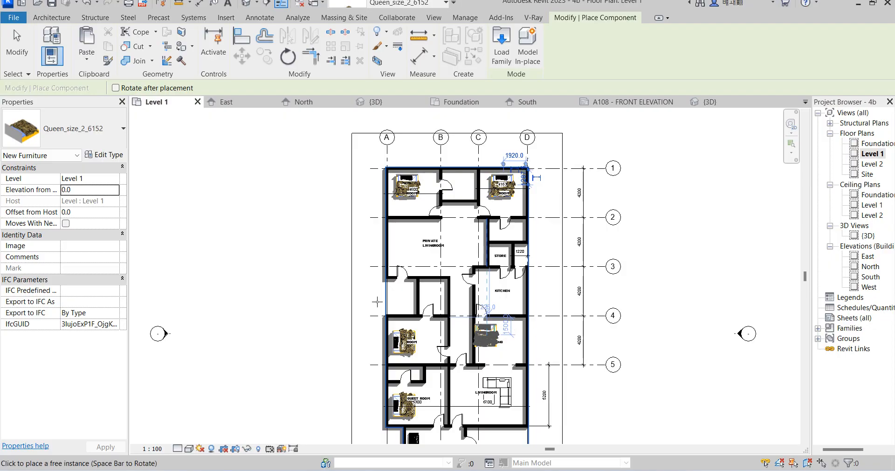
- Set the M_Table-Dining Round w Chairs 0915mm Diameter type to 6 chairs and a 1200 mm diameter, and place one in the DINING room
click(119, 129)
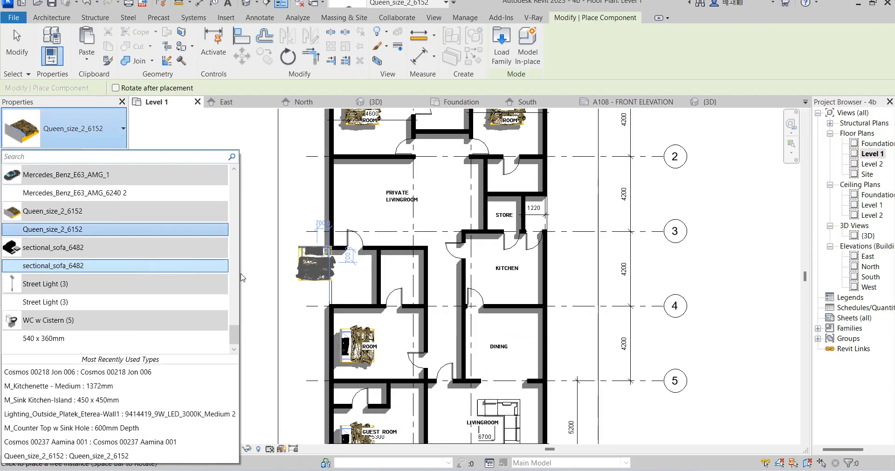
drag(233, 331, 234, 296)
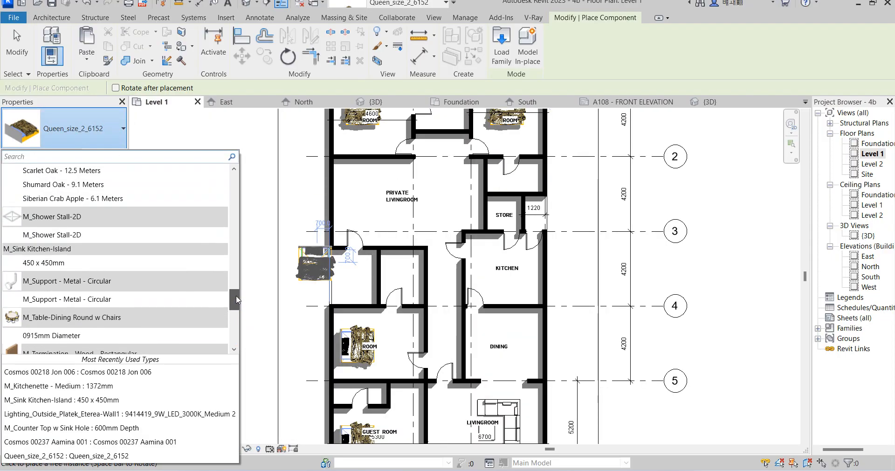
click(35, 335)
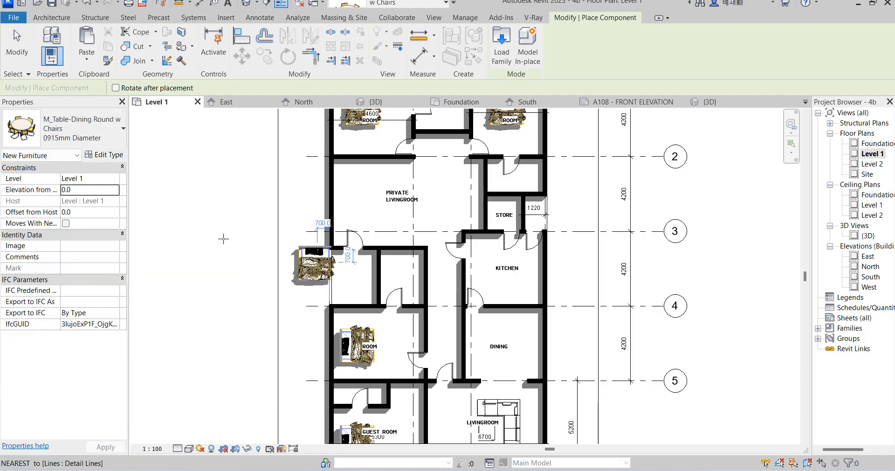
click(105, 155)
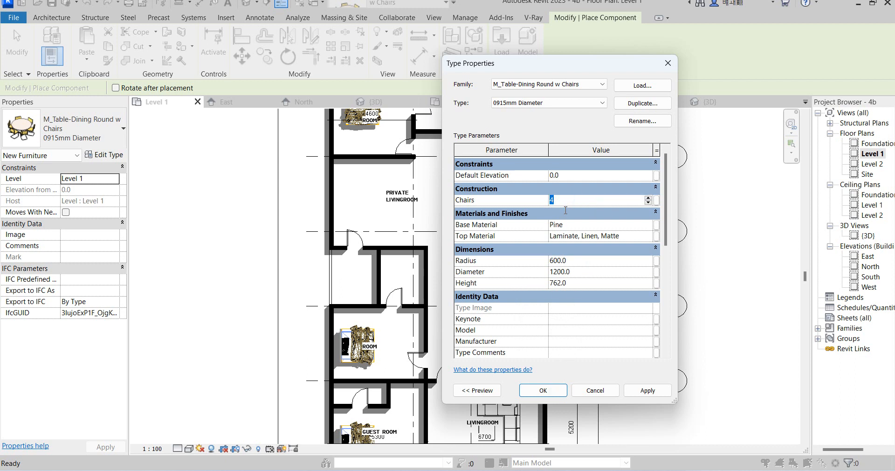
click(544, 390)
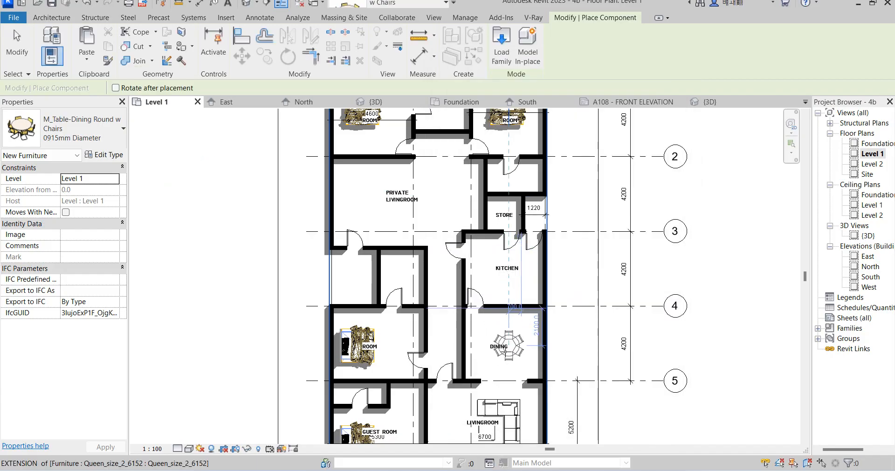
click(507, 345)
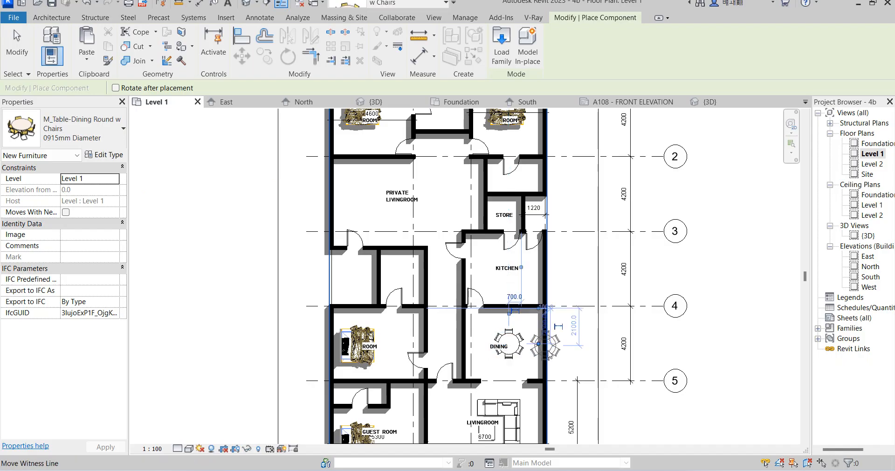
key(Escape)
key(Escape)
- Enlarge the diameter of the round dining table type used in the DINING room
scroll(514, 346, up, 5)
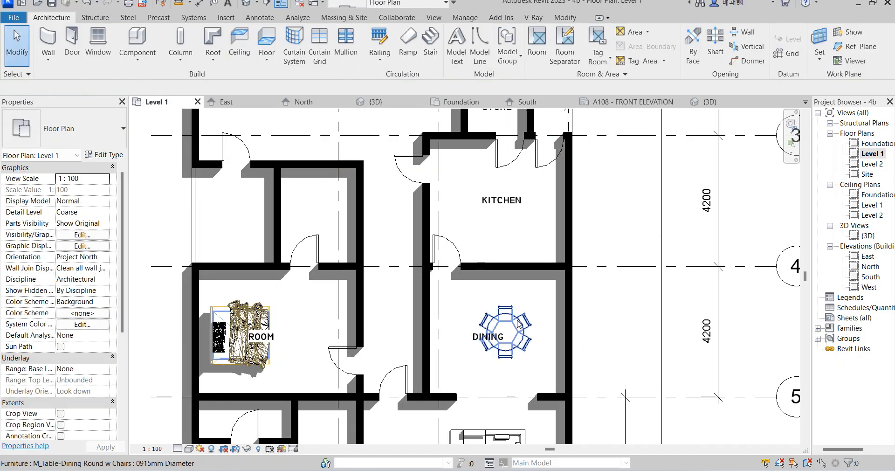
click(519, 321)
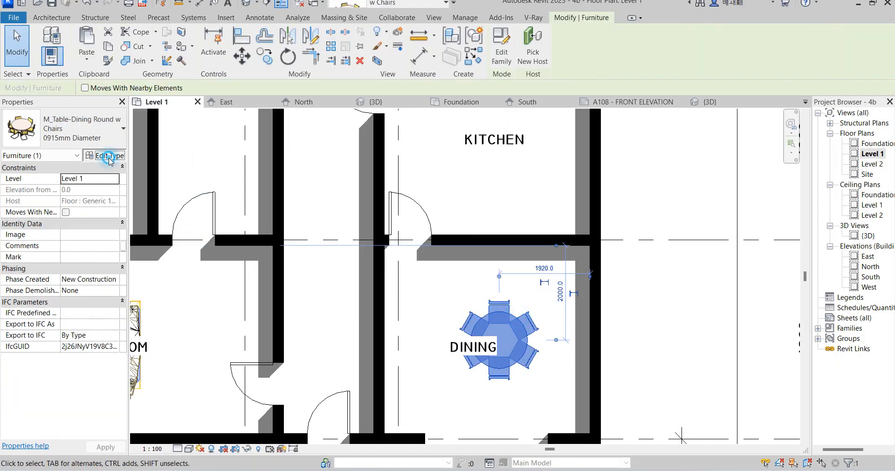
click(109, 156)
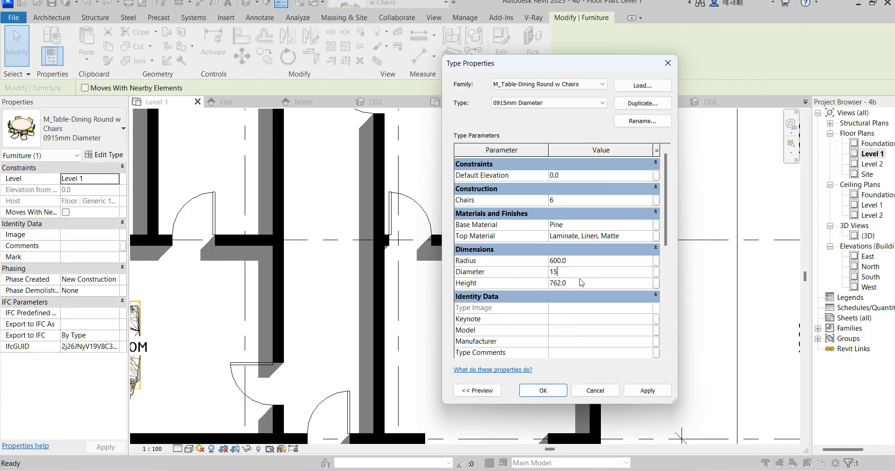
click(543, 390)
click(529, 386)
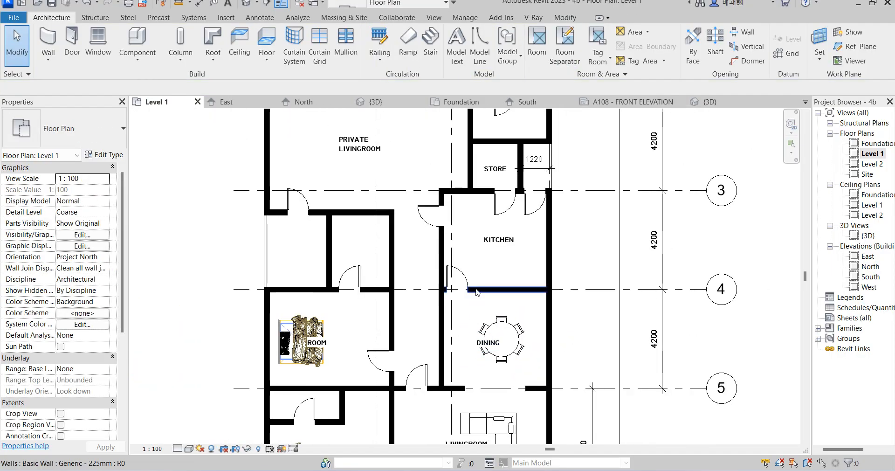
- Place a rotated M_Kitchenette - Medium 1372mm in the KITCHEN, backed against the grid 4 wall with its cooktop end in the grid D corner
scroll(504, 247, up, 1)
click(137, 39)
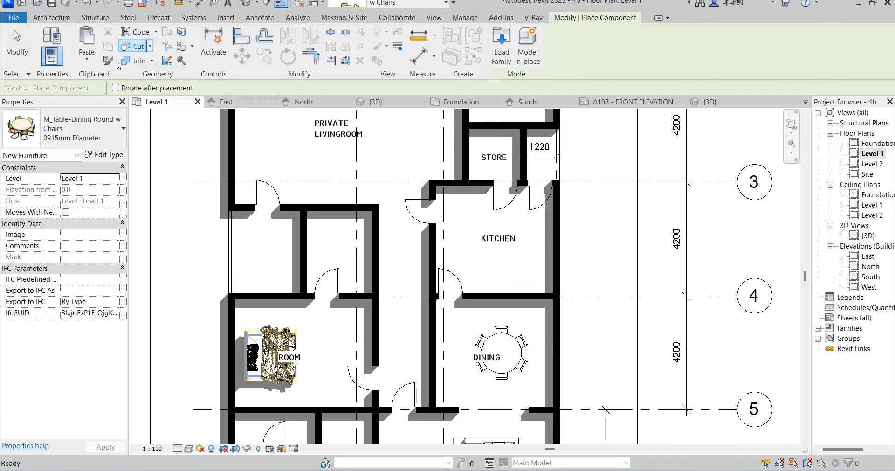
click(88, 130)
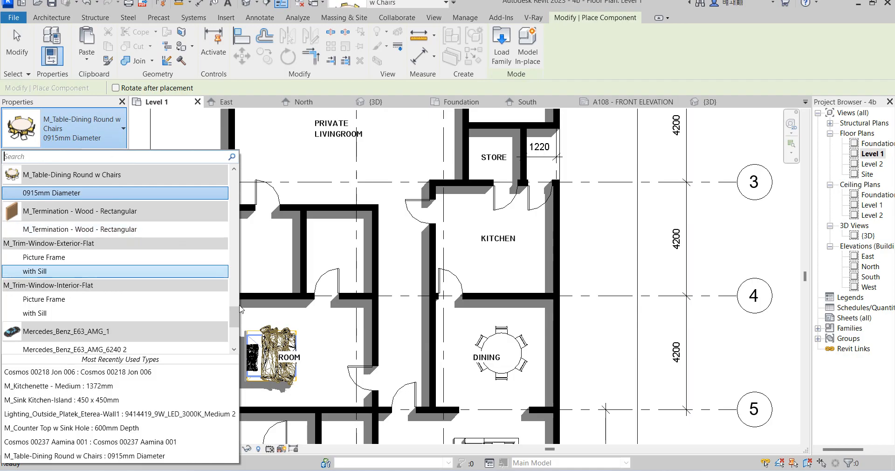
drag(236, 315, 236, 240)
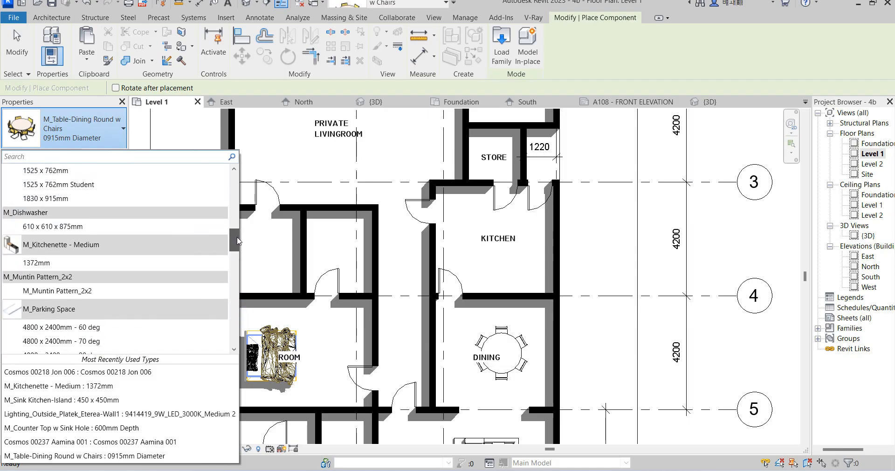
click(50, 263)
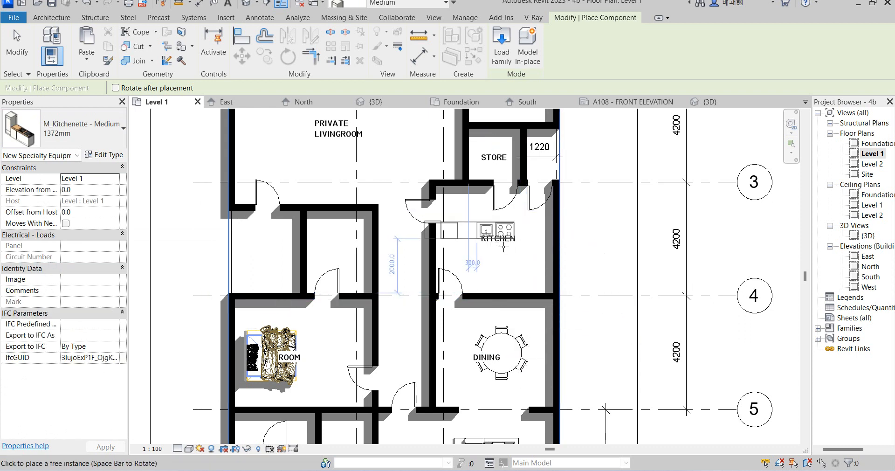
key(space)
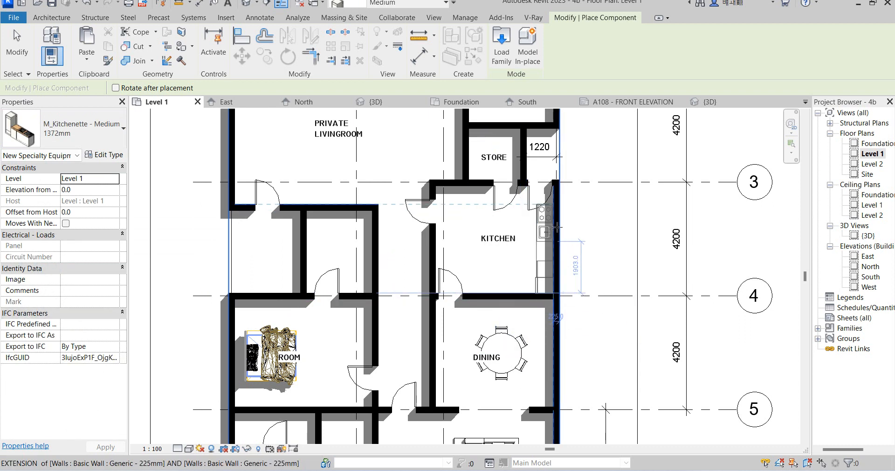
key(space)
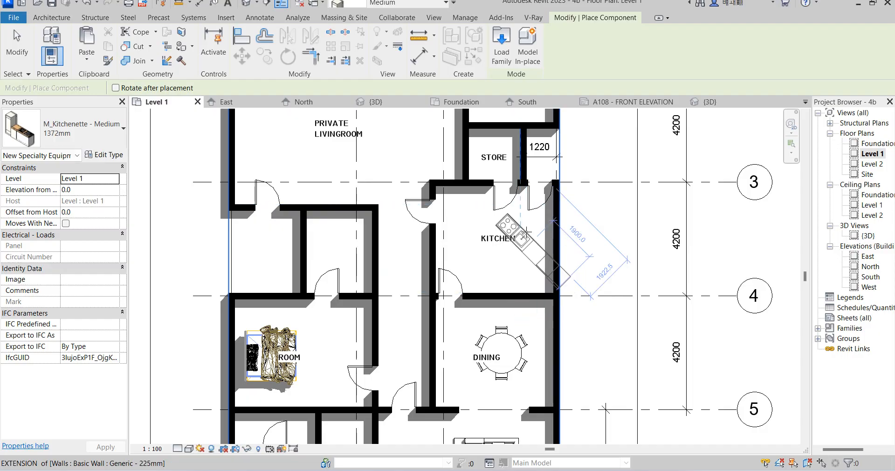
key(space)
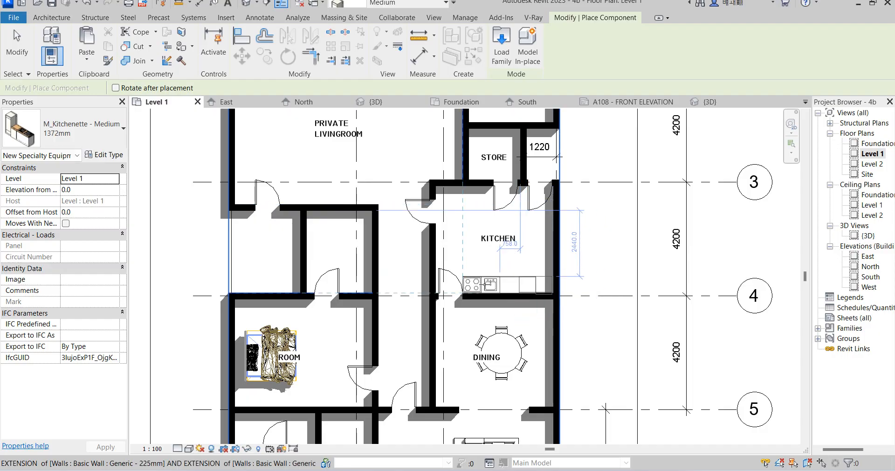
key(space)
key(space)
key(space)
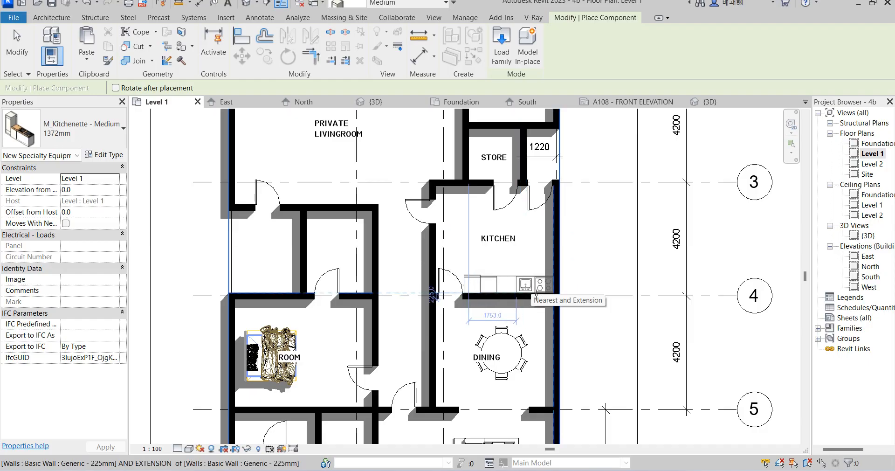
click(530, 289)
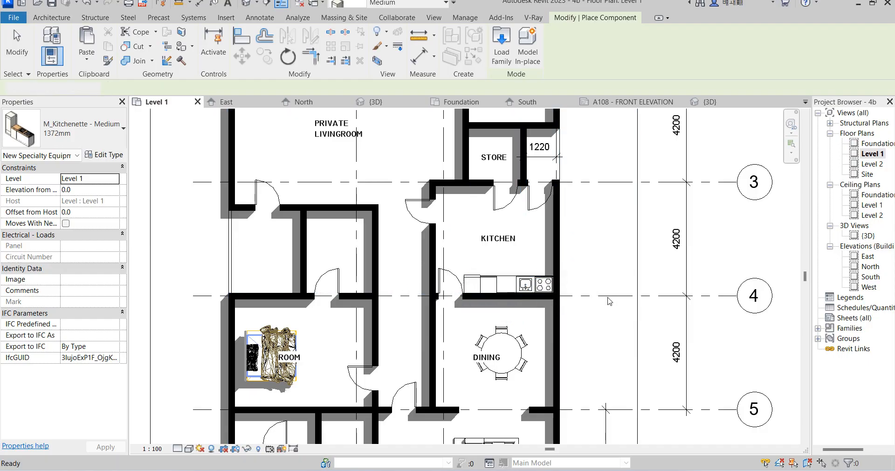
key(Escape)
key(Escape)
- Flip the kitchen door on grid 3 nearest grid D so that it hinges on the grid D wall side
scroll(545, 292, up, 3)
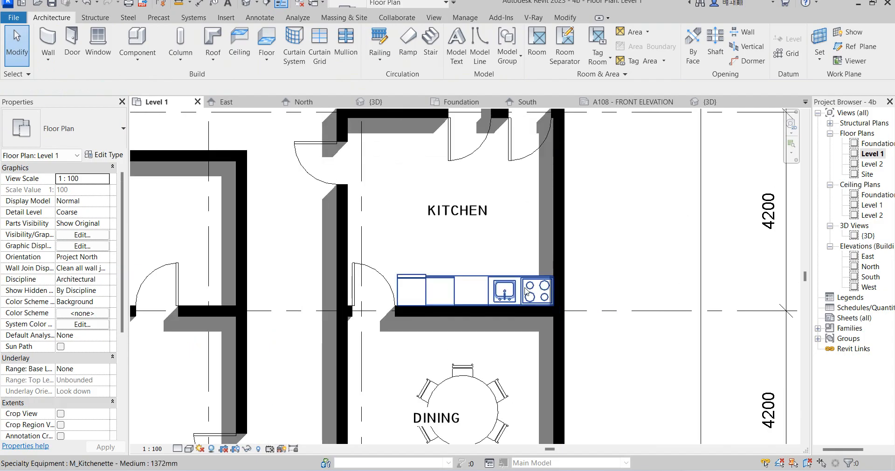
click(526, 291)
scroll(526, 292, down, 2)
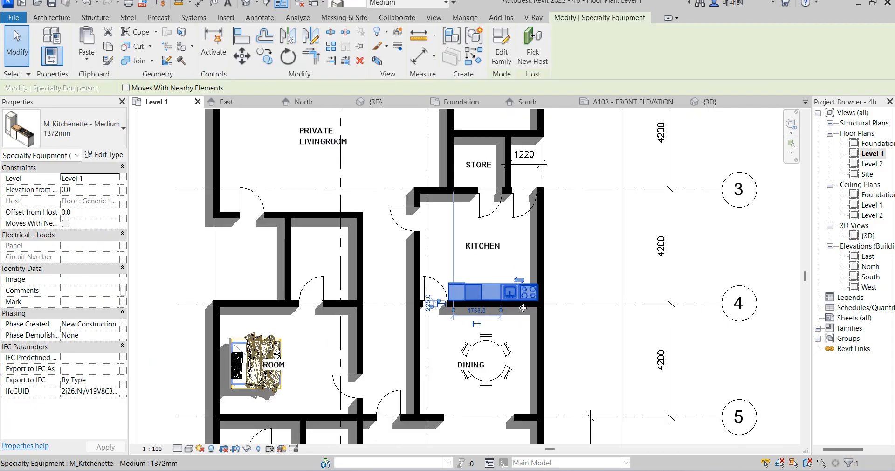
click(524, 215)
click(520, 205)
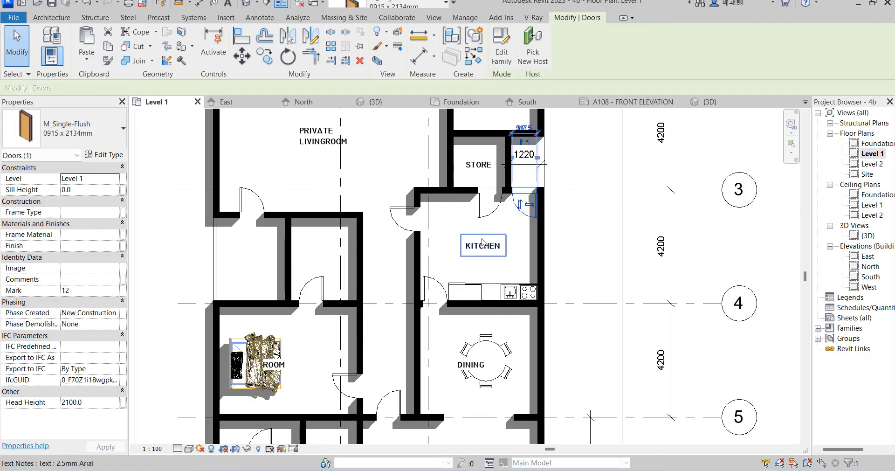
click(526, 265)
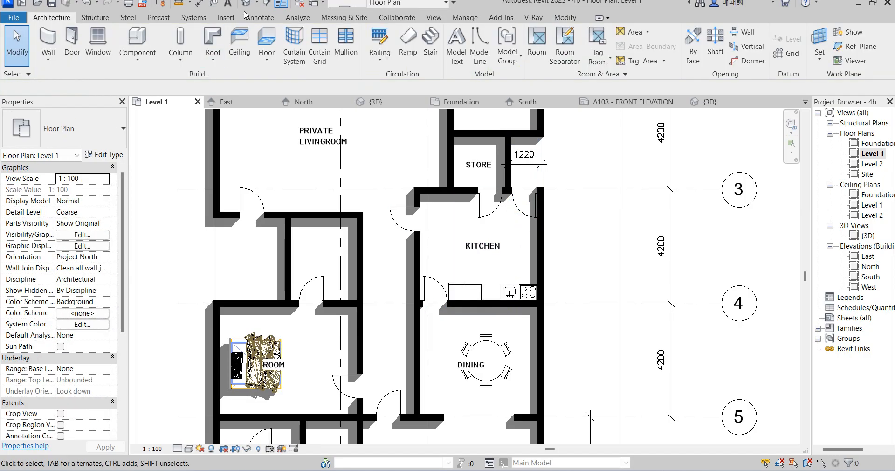
- Draw a 600 x 2300 mm detail-line rectangle with thin lines along the kitchen's grid D wall, starting from the kitchenette's edge
click(259, 17)
click(267, 32)
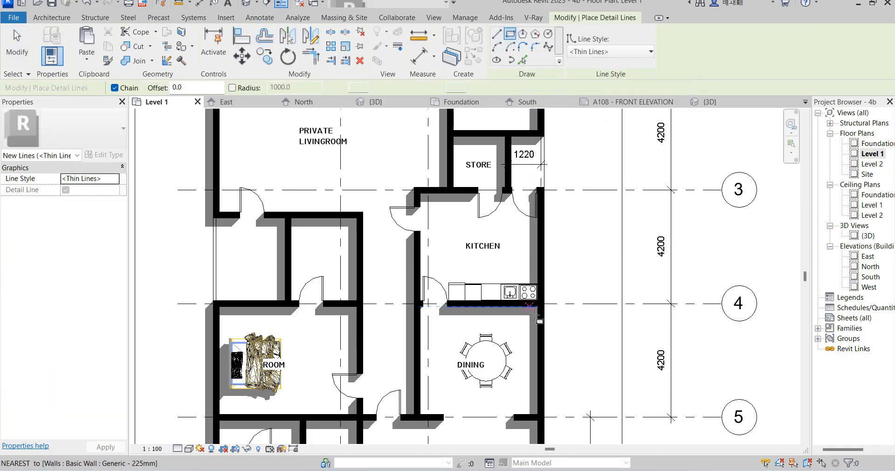
scroll(535, 317, up, 3)
click(546, 295)
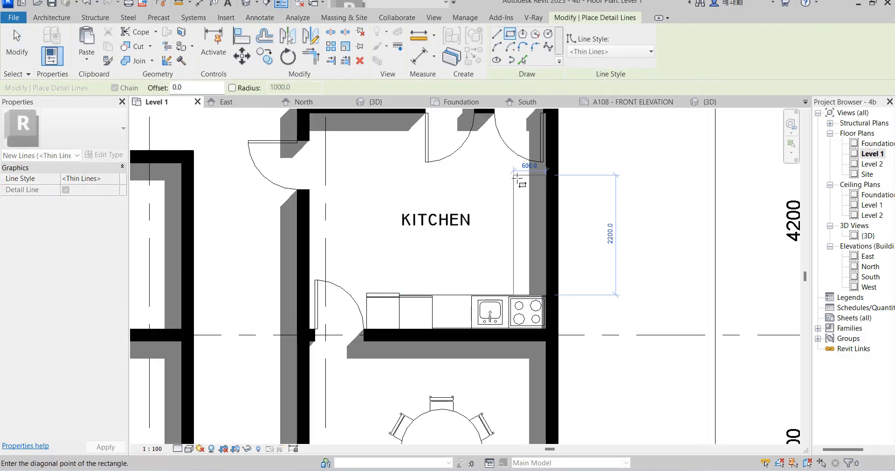
click(513, 170)
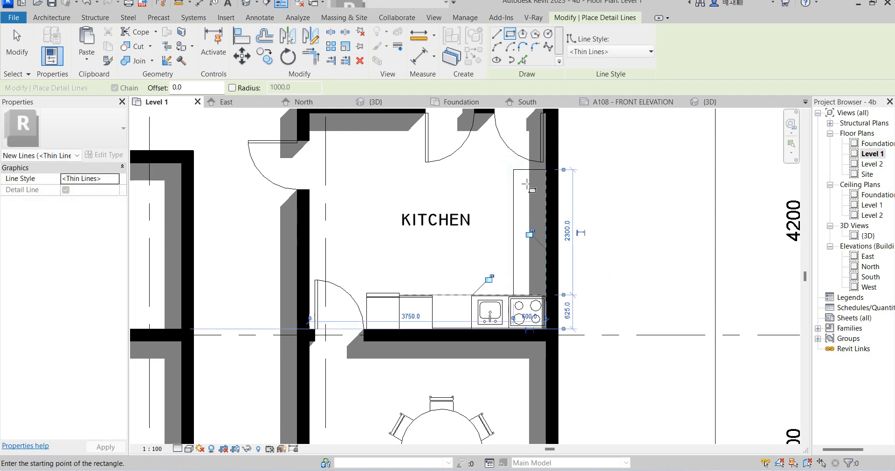
- Draw two narrower 2300 mm long detail-line rectangles inside the counter's room-side edge, one about 173 mm wide and one half that width
scroll(511, 167, up, 2)
click(510, 166)
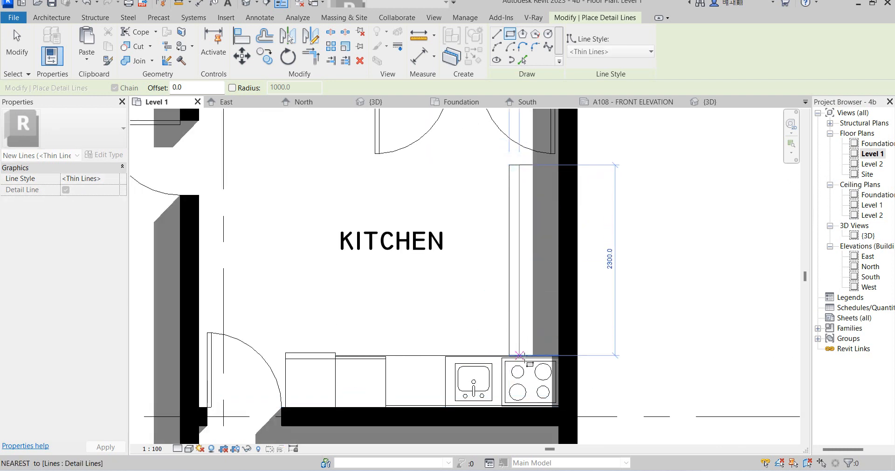
click(530, 355)
scroll(515, 175, up, 2)
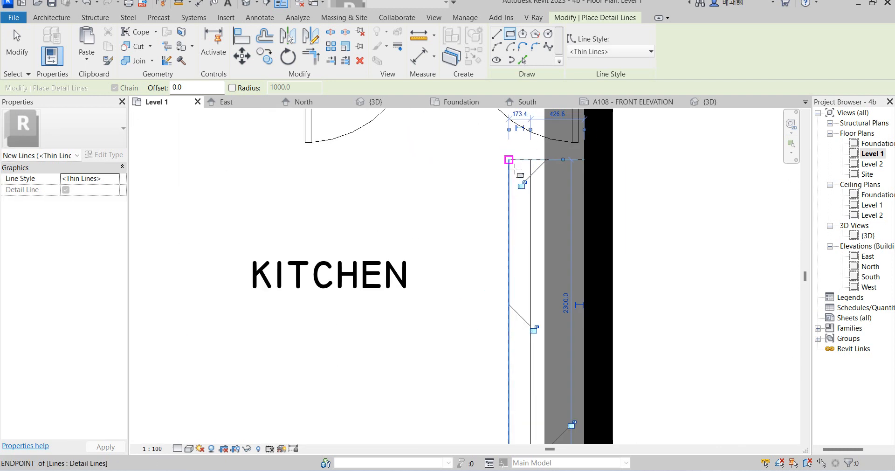
click(509, 160)
scroll(510, 163, down, 3)
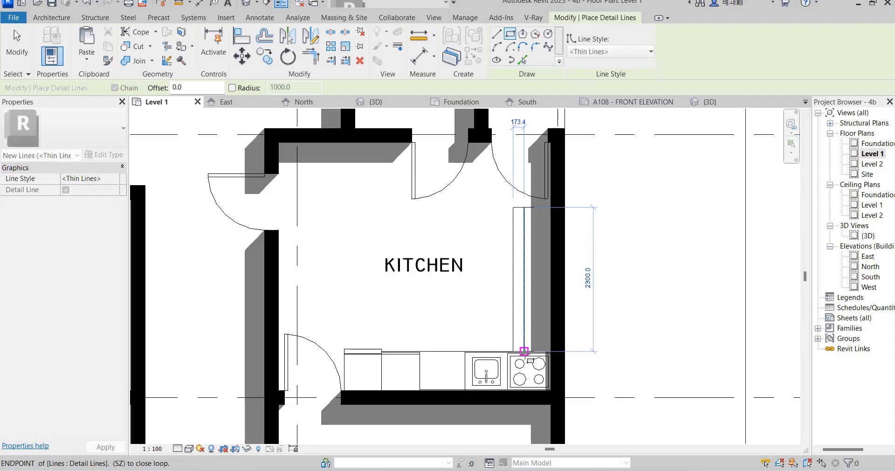
scroll(524, 351, up, 4)
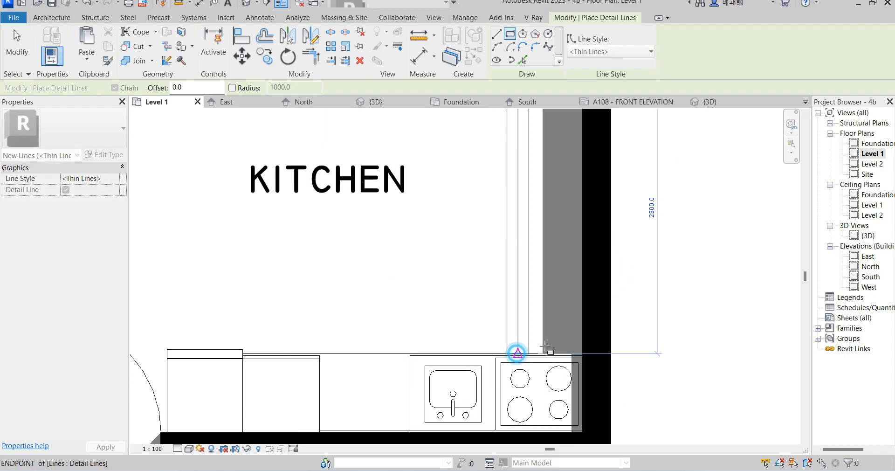
click(545, 351)
key(Escape)
key(Escape)
scroll(475, 281, down, 6)
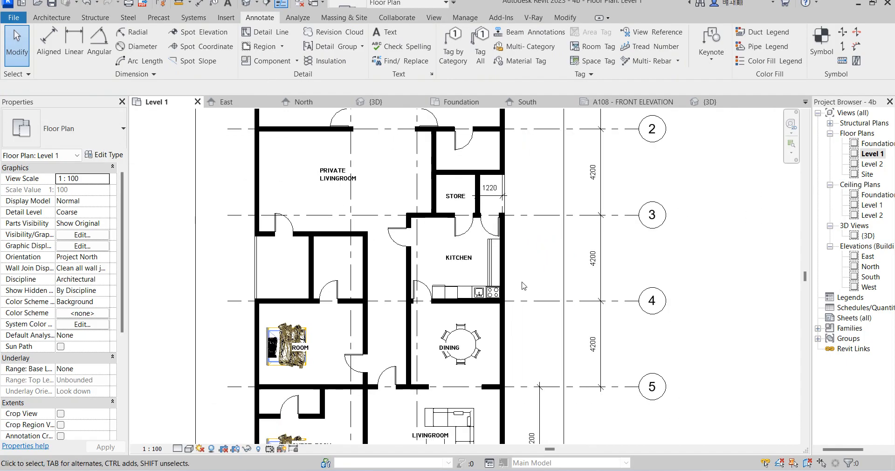
- Place a second sectional_sofa_6482 in the PRIVATE LIVINGROOM, between the room label and the grid 2 wall
scroll(424, 271, up, 3)
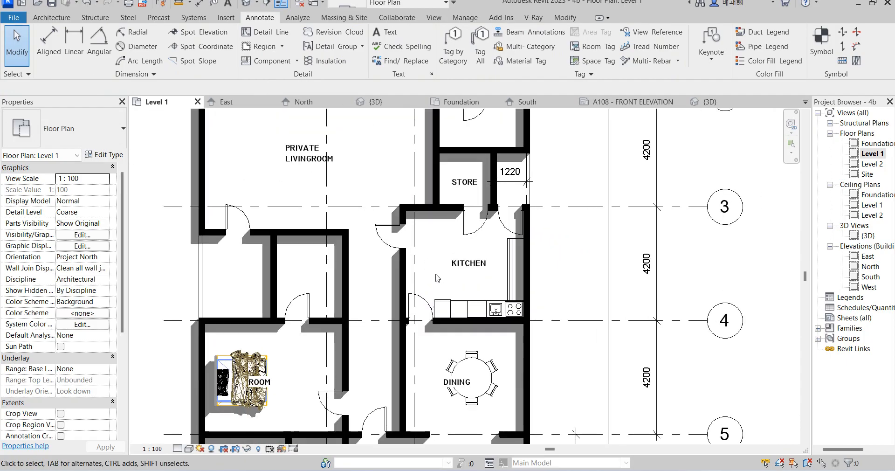
scroll(417, 298, down, 3)
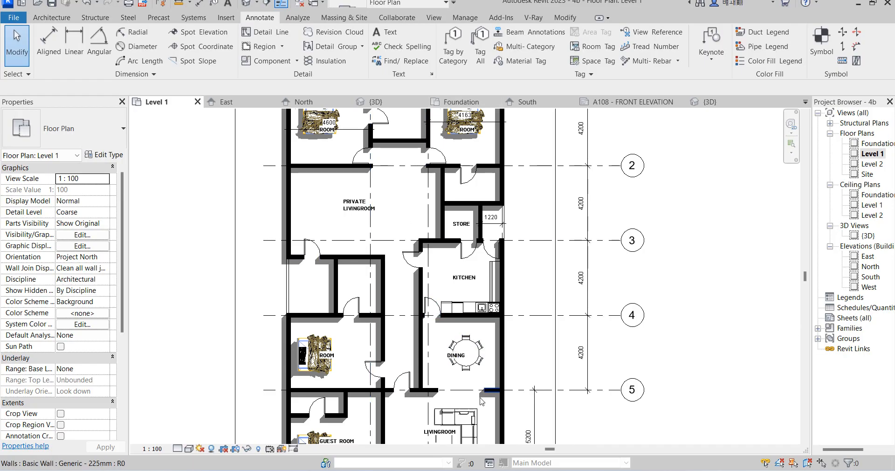
click(464, 416)
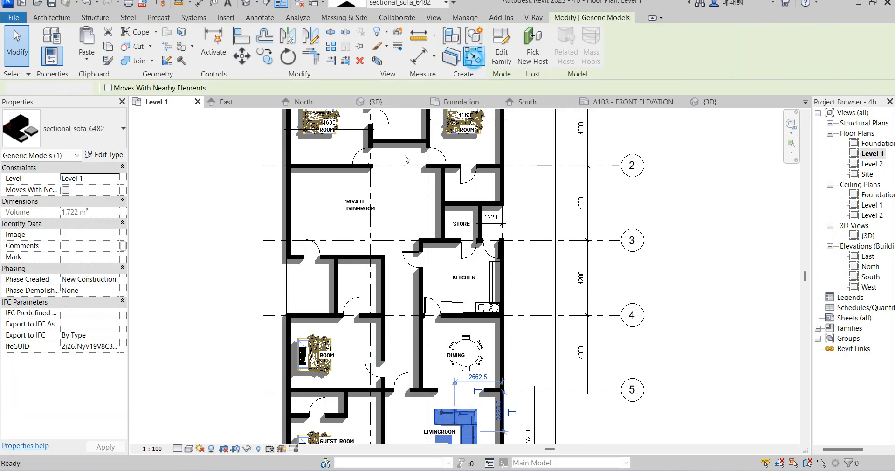
click(479, 59)
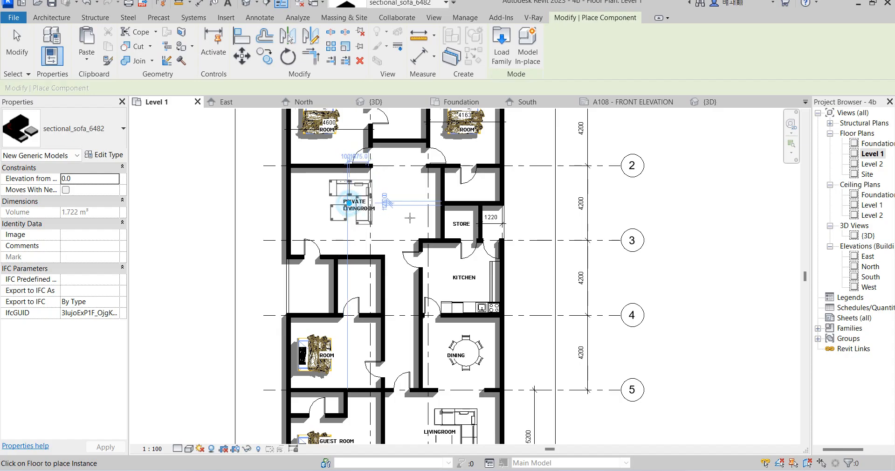
key(Escape)
key(Escape)
- Nudge the Cosmos Sofa 48-02 in the front room below the GUEST ROOM tight into the corner of its side wall and front wall
scroll(373, 219, down, 4)
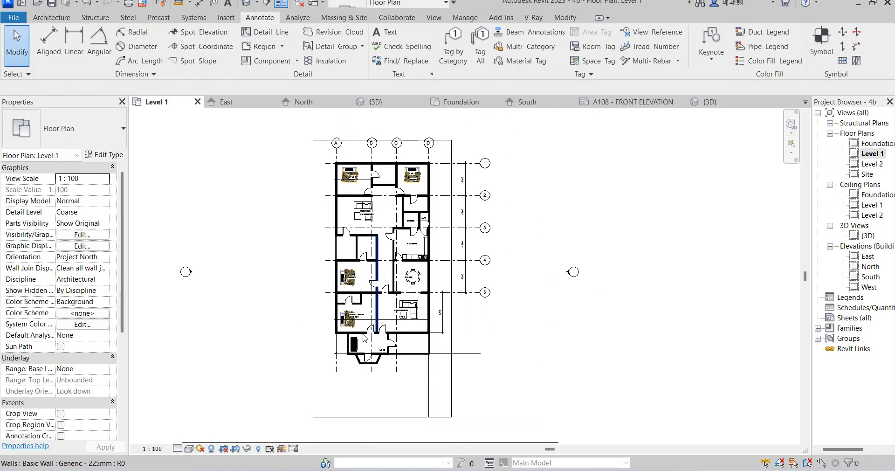
click(358, 346)
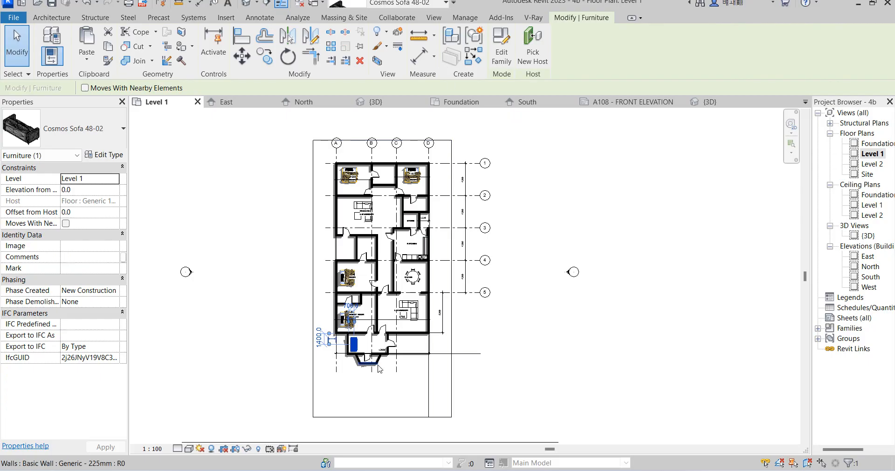
scroll(378, 367, up, 5)
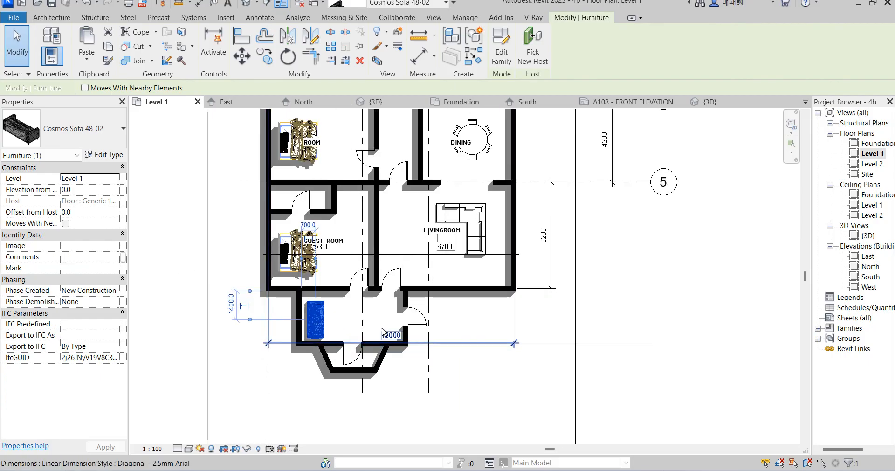
key(Left)
key(Left)
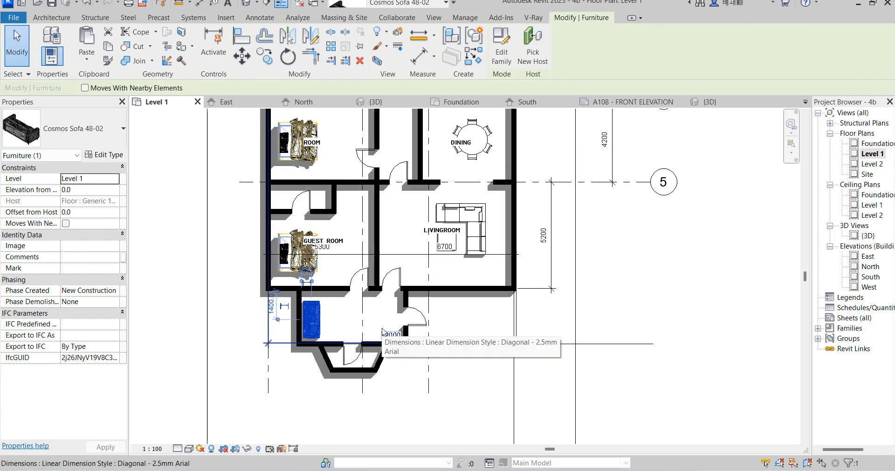
key(Down)
key(Down)
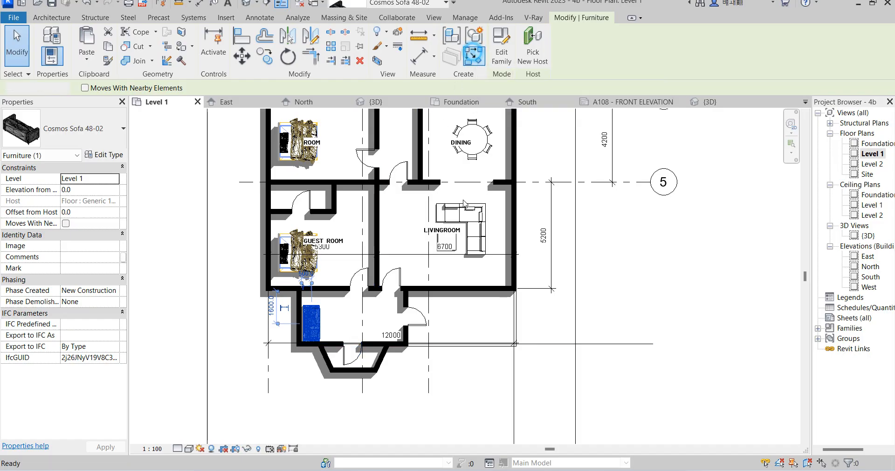
- Place another Cosmos Sofa 48-02 in the front room, backed against the front wall between the bay door and the side-door wall
click(474, 53)
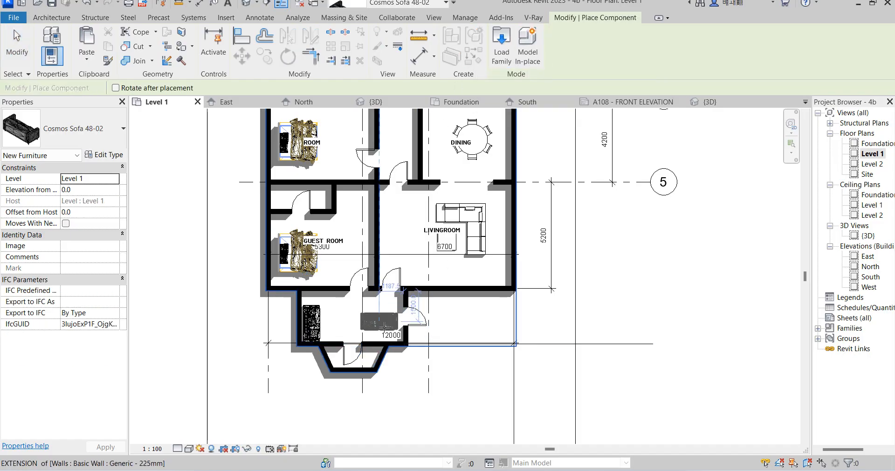
scroll(386, 323, up, 4)
key(space)
key(space)
key(space)
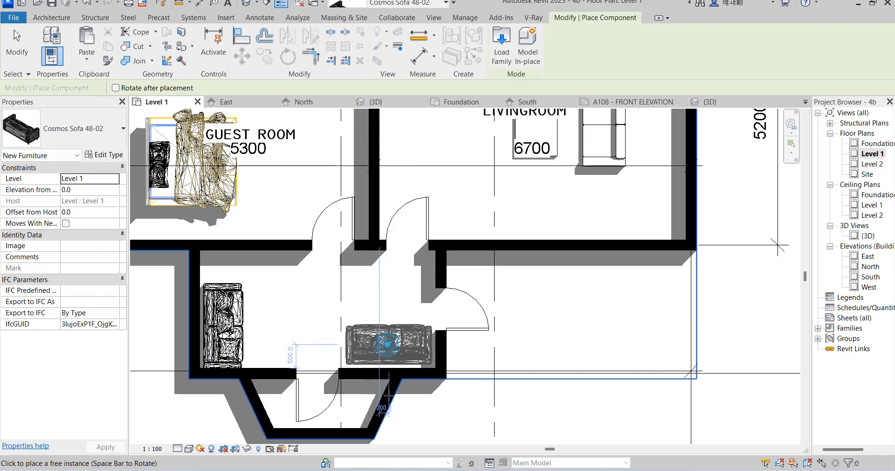
click(387, 344)
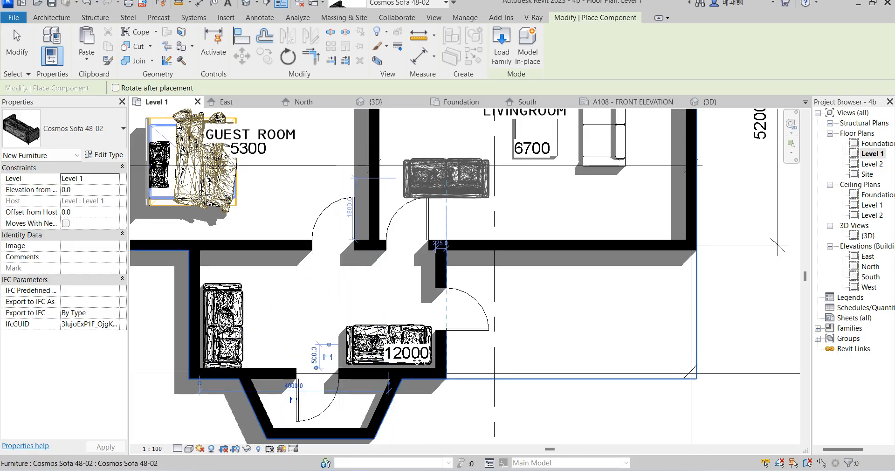
- Place two rotated Cosmos Sofa 48-02 end to end in the PRIVATE LIVINGROOM, along the wall shared with the STORE and bathroom
scroll(431, 295, down, 6)
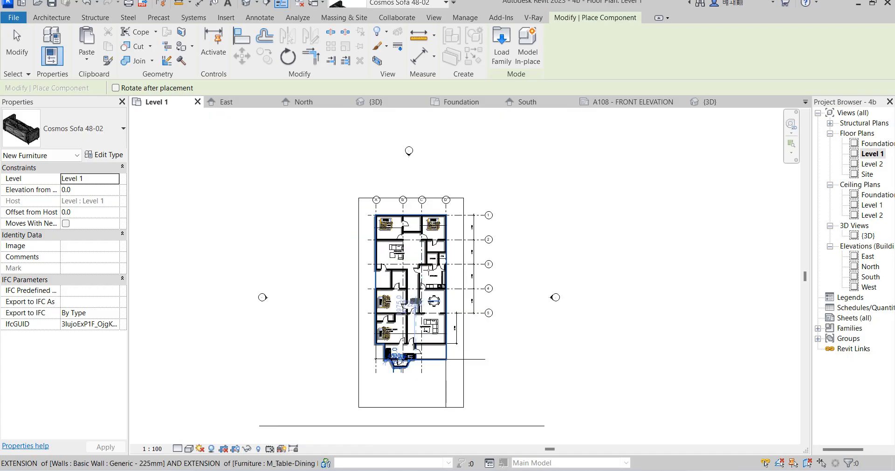
scroll(424, 242, up, 5)
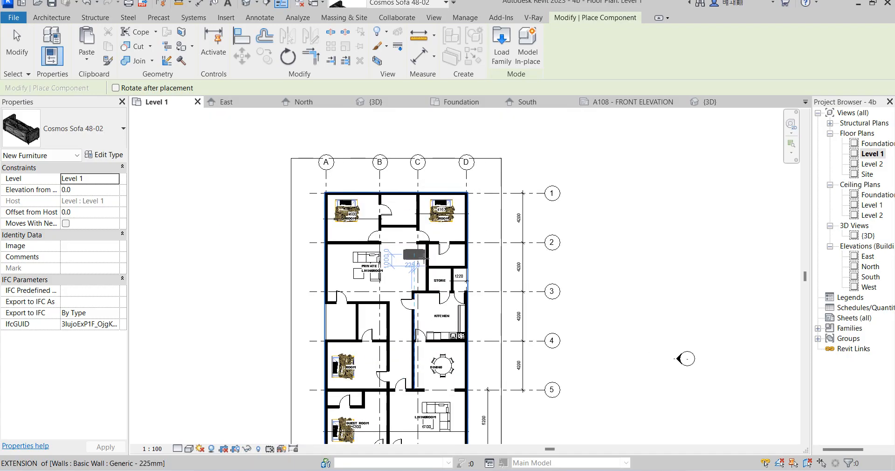
key(space)
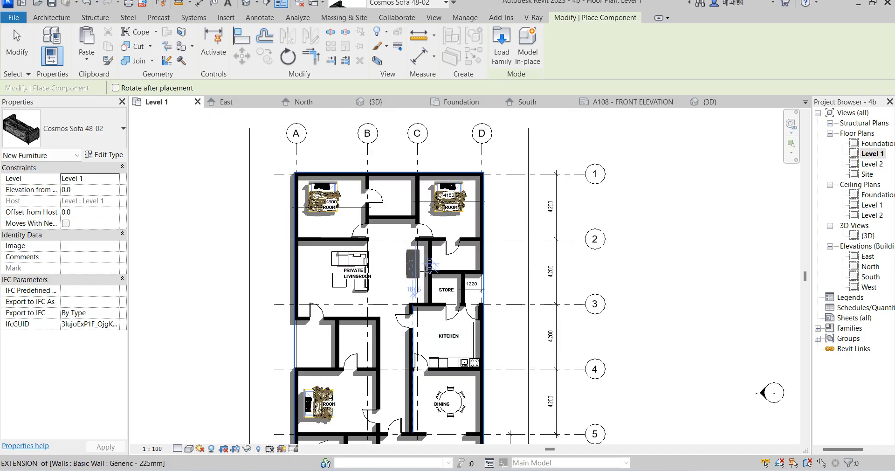
scroll(428, 266, up, 3)
scroll(430, 257, up, 1)
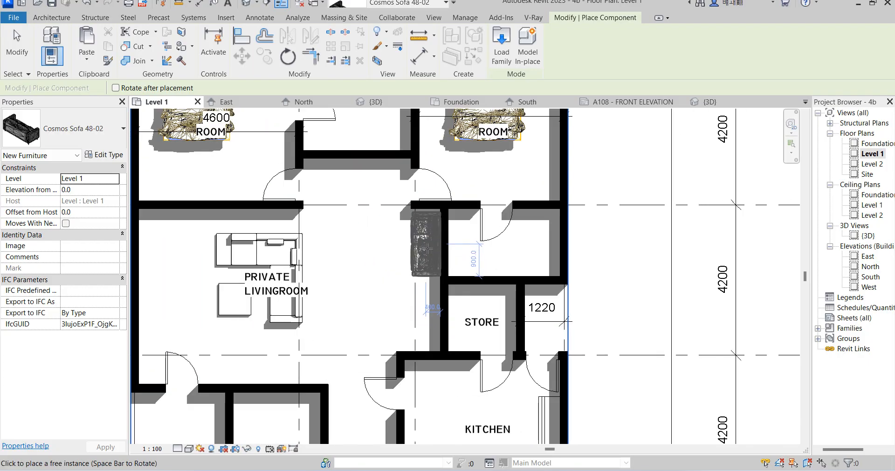
click(422, 313)
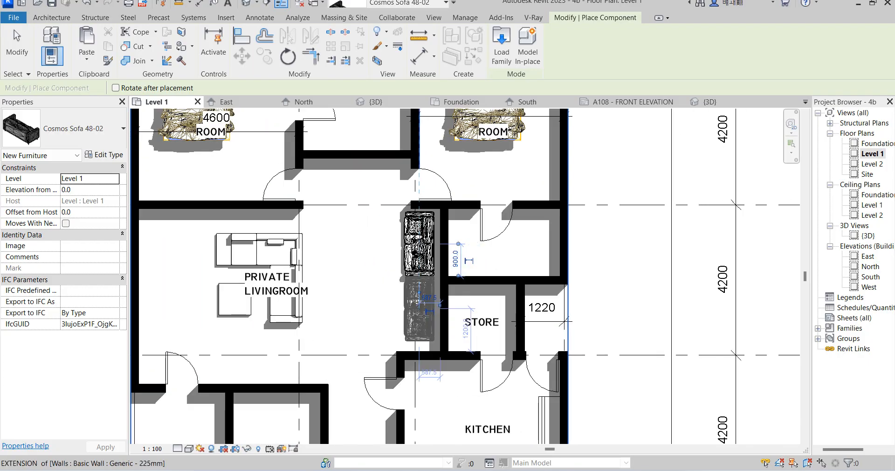
click(536, 345)
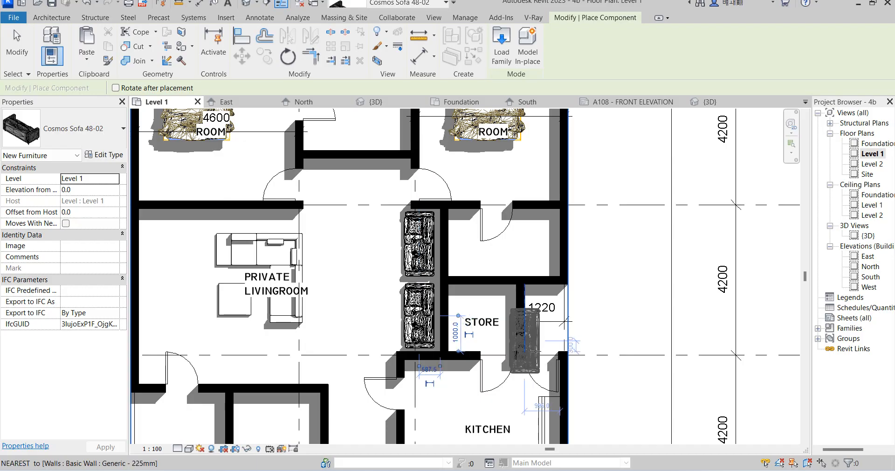
key(Escape)
key(Escape)
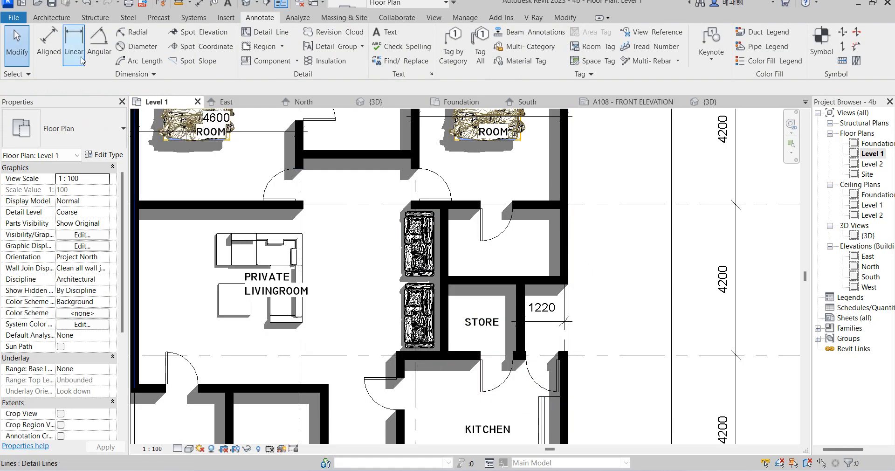
- Place a rotated WC w Cistern (5) 540 x 360mm against the grid D wall of the bathroom above the STORE
click(55, 20)
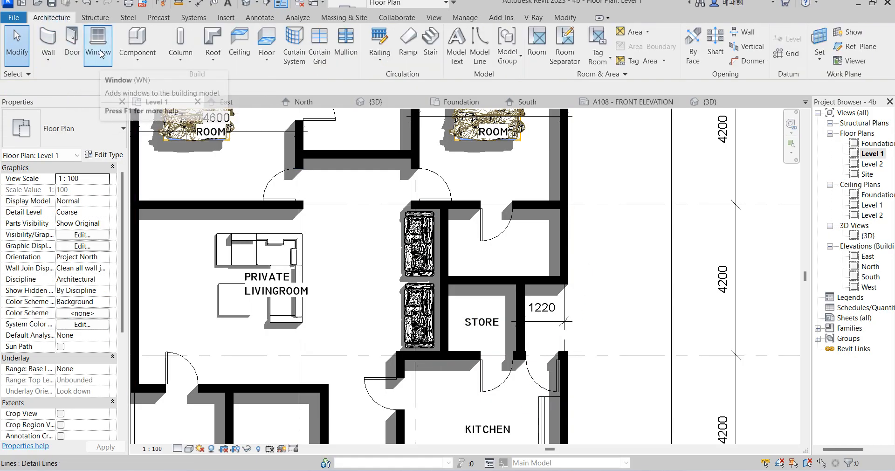
click(138, 44)
click(97, 133)
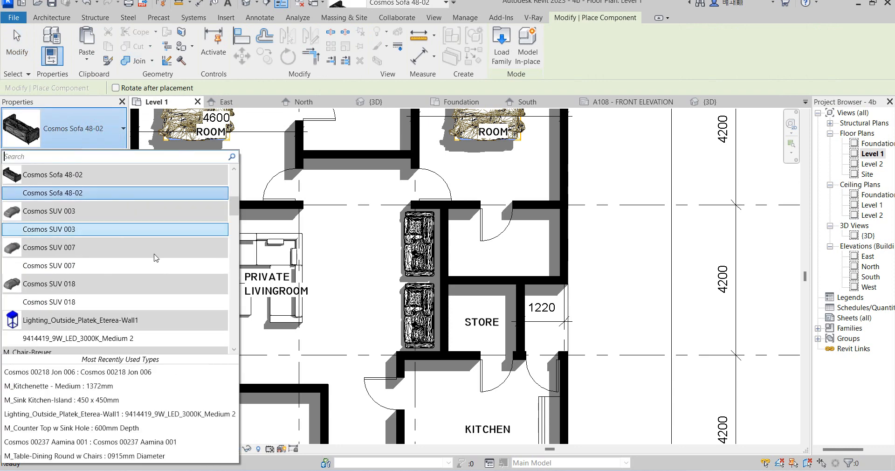
scroll(234, 198, up, 4)
scroll(236, 194, down, 15)
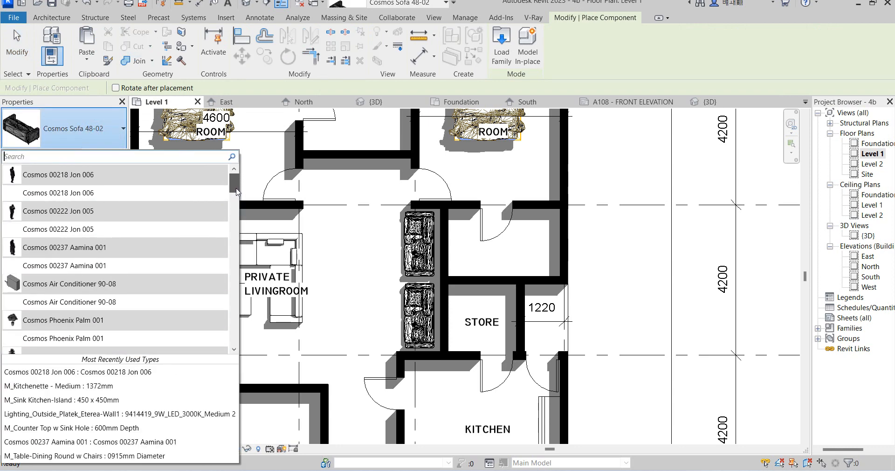
scroll(254, 329, down, 10)
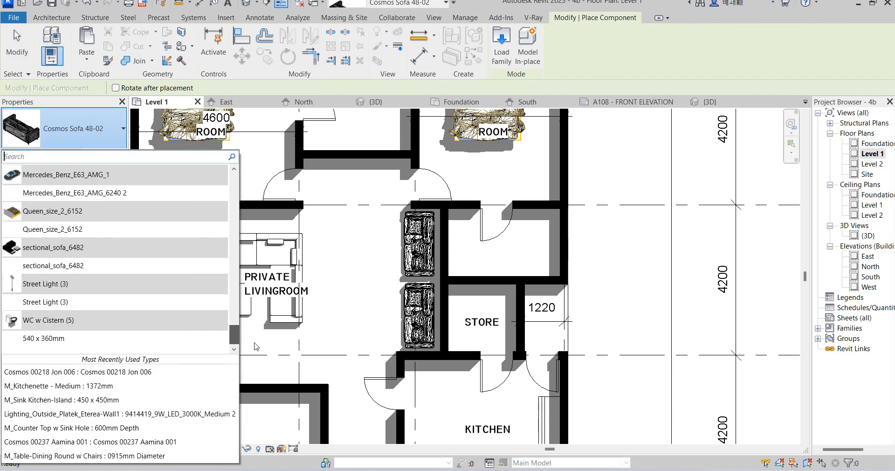
click(44, 338)
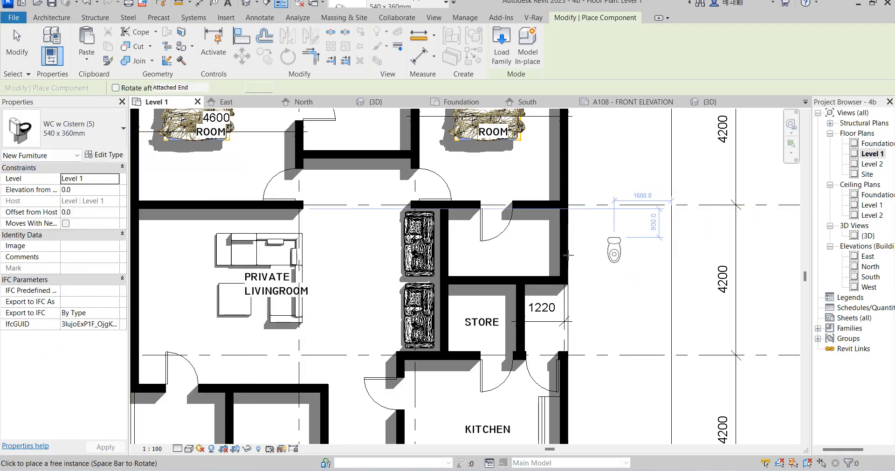
key(space)
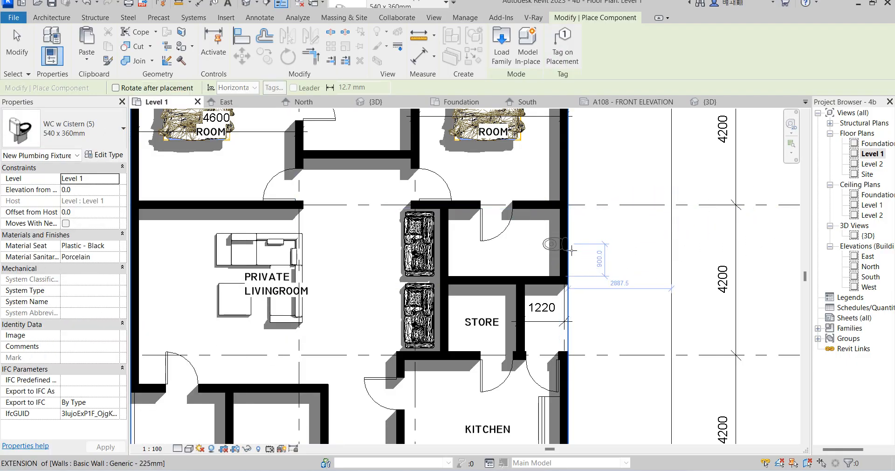
scroll(571, 215, down, 4)
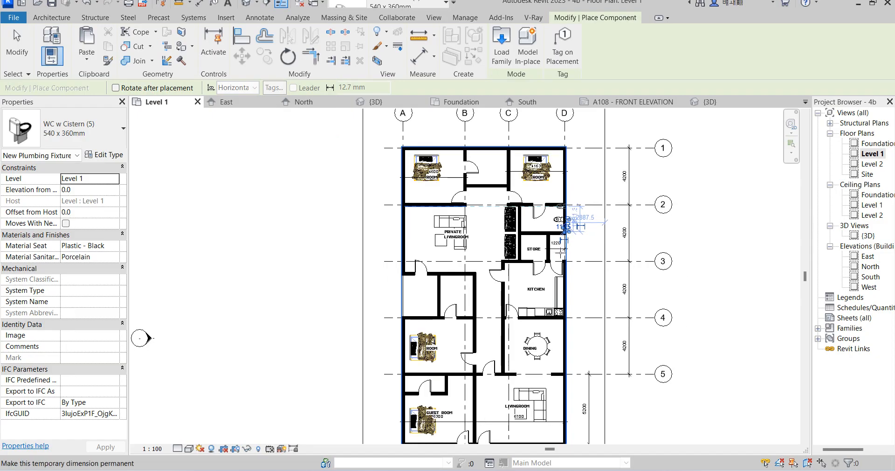
click(565, 227)
- Place a WC w Cistern (5) against the grid 1 wall in the bathroom between the two bedrooms
scroll(449, 136, up, 2)
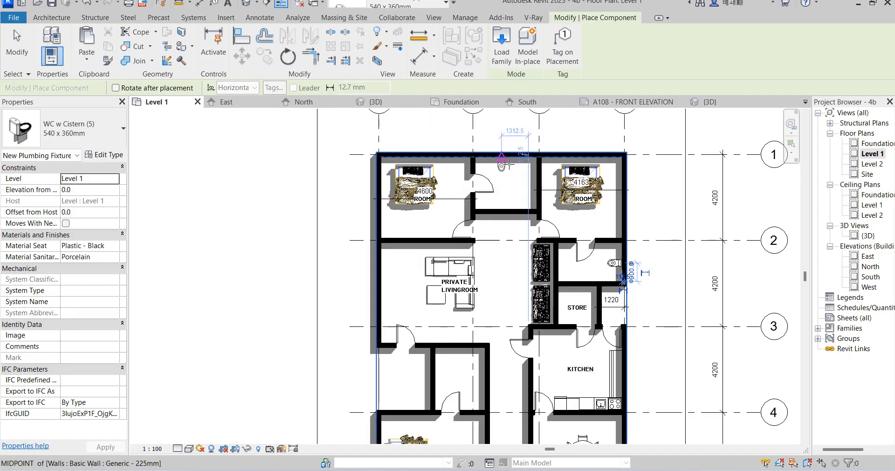
scroll(509, 160, up, 3)
scroll(508, 154, down, 3)
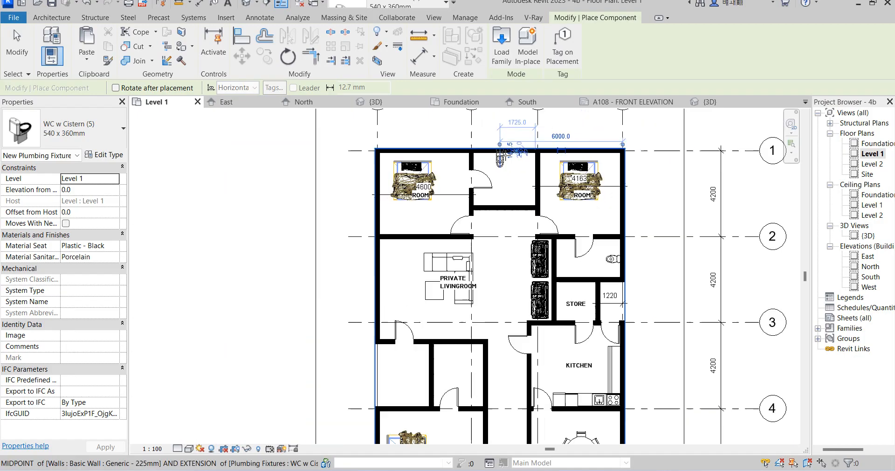
- Place a rotated WC w Cistern (5) in the bay below the front room, backed against the slanted wall opposite the door hinge
scroll(517, 219, down, 3)
scroll(447, 298, up, 2)
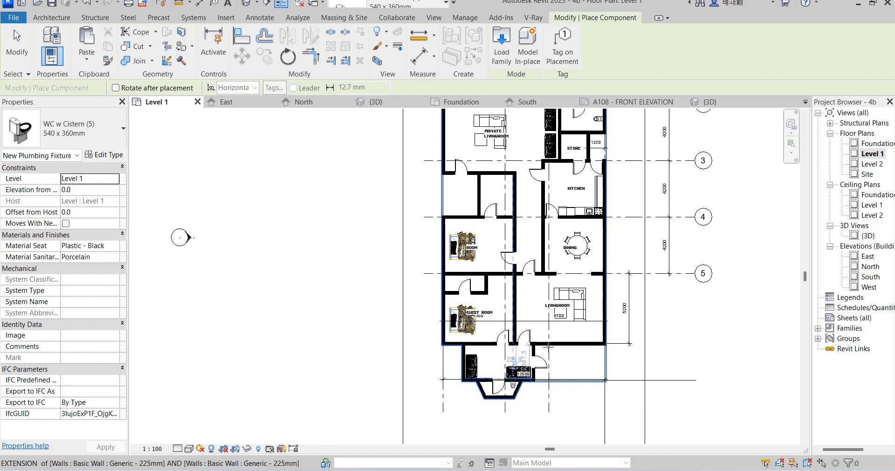
scroll(506, 385, up, 3)
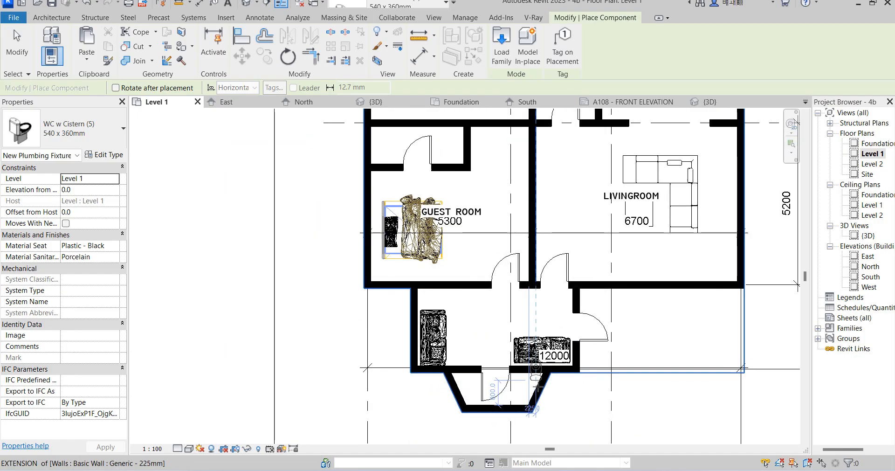
scroll(536, 384, up, 3)
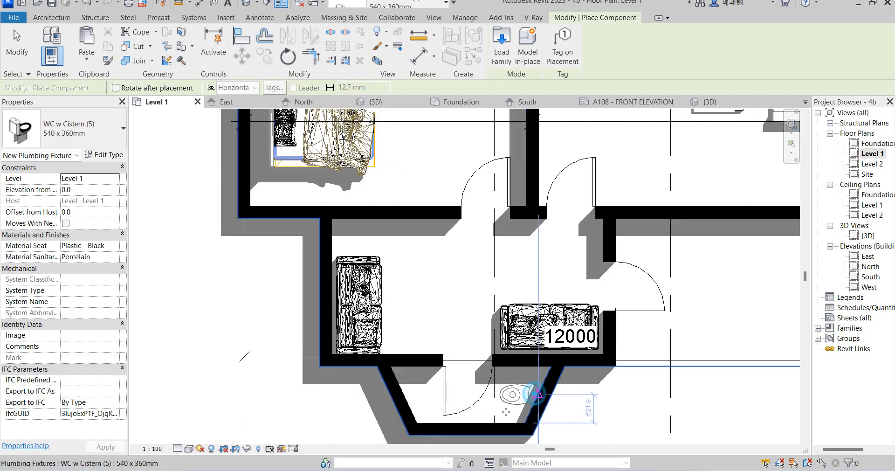
- Place a WC w Cistern (5) in the bathroom above ROOM and another against the grid A wall of the GUEST ROOM bathroom
scroll(505, 412, down, 4)
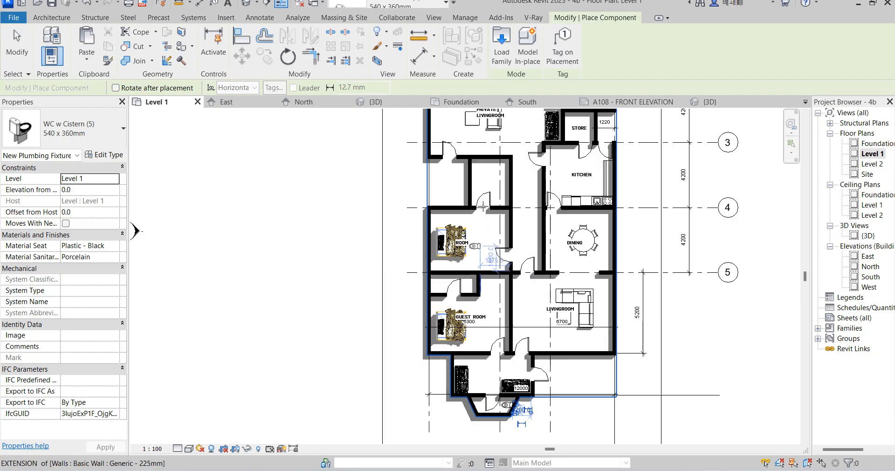
scroll(494, 186, up, 2)
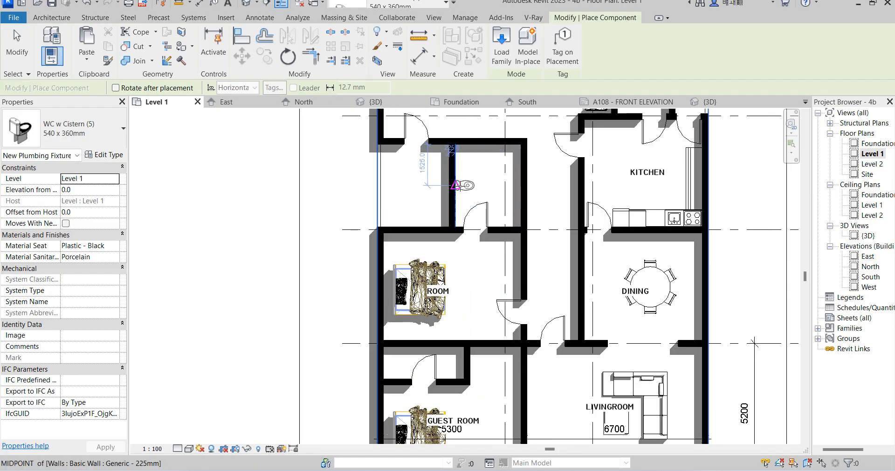
scroll(496, 282, down, 5)
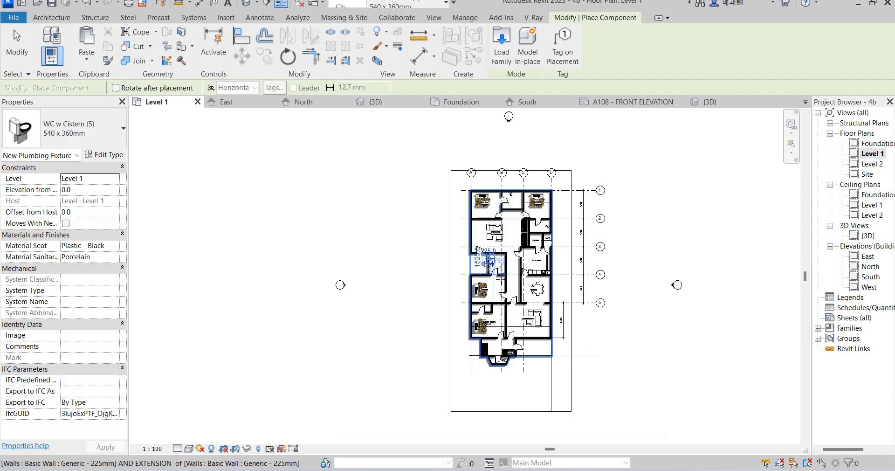
scroll(490, 261, up, 5)
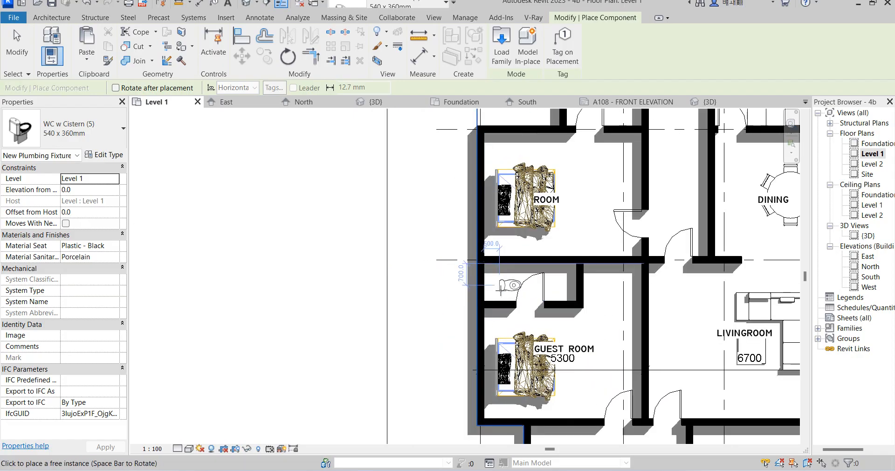
click(540, 292)
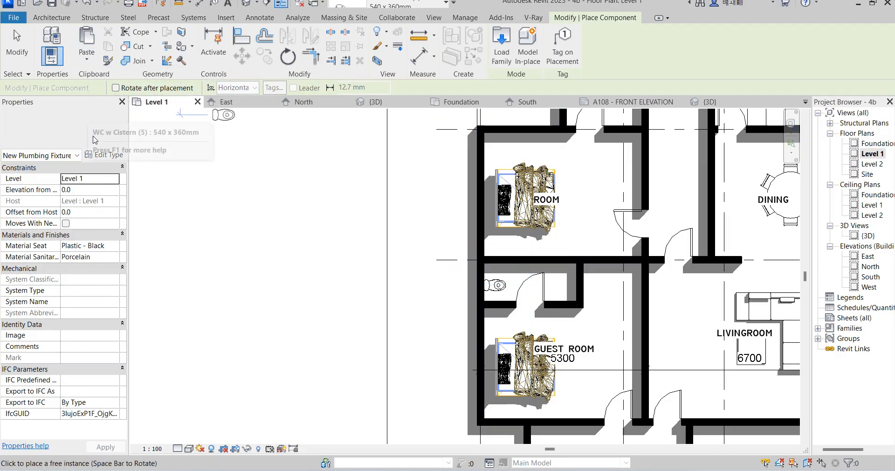
- Place an M_Shower Stall-2D in the GUEST ROOM bathroom, behind the door at the end opposite the WC
click(71, 139)
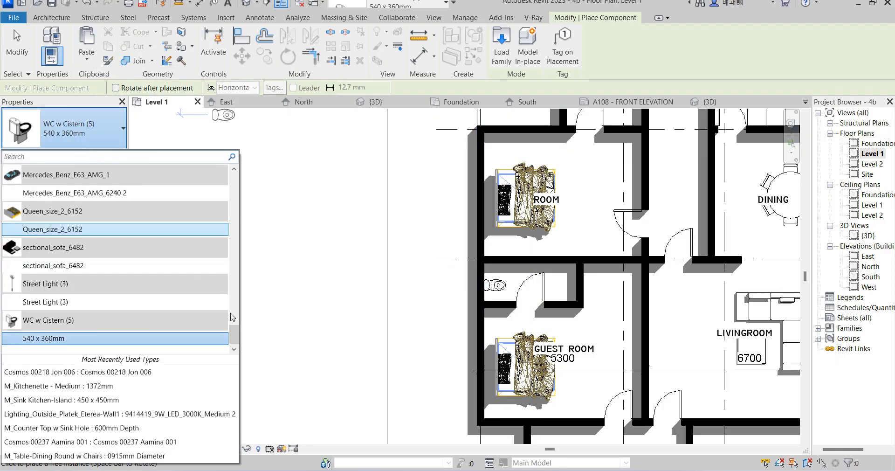
drag(236, 333, 234, 293)
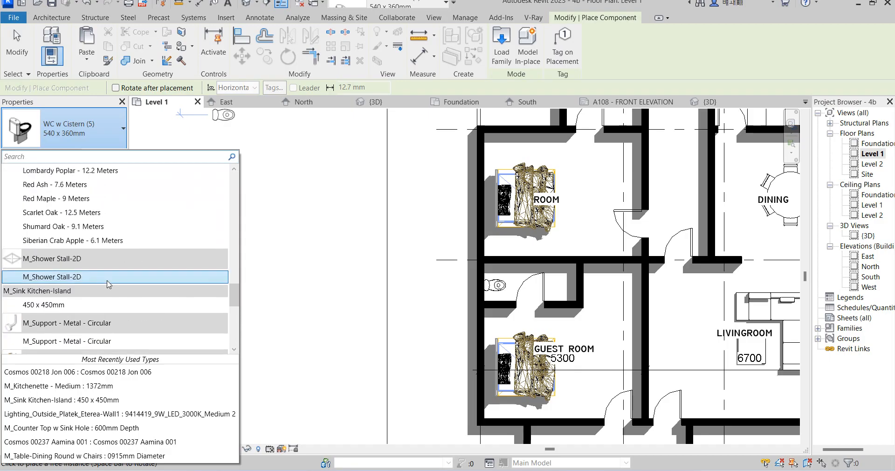
click(89, 276)
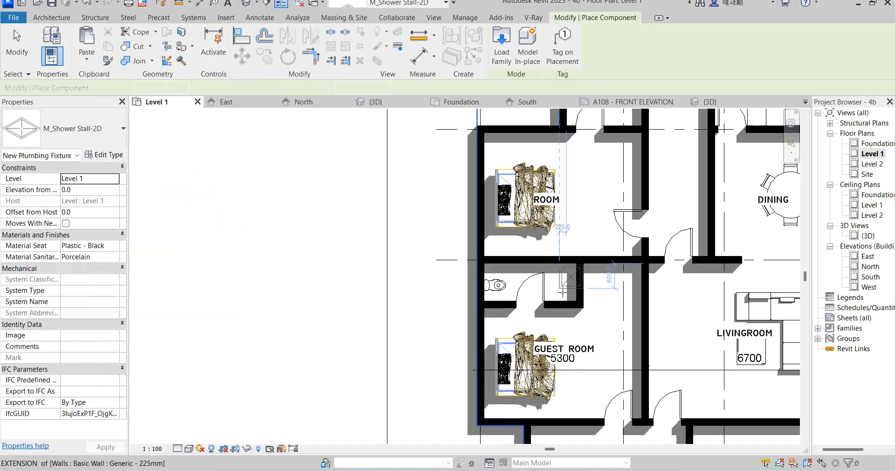
scroll(554, 298, up, 3)
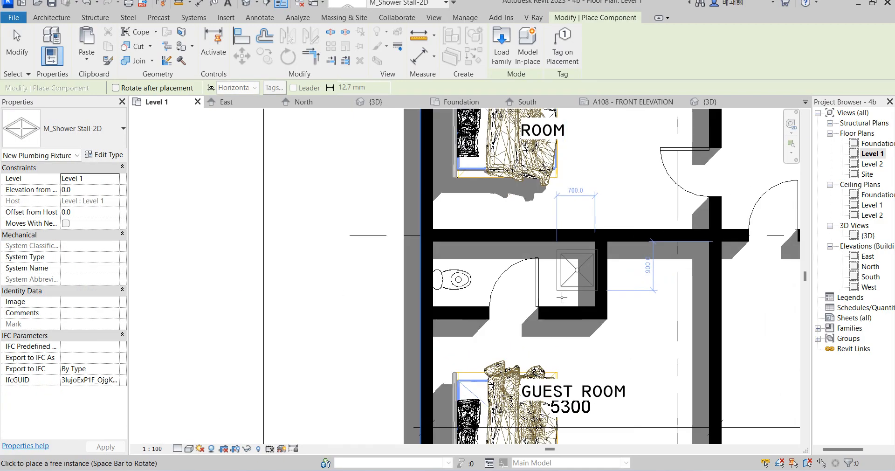
click(559, 298)
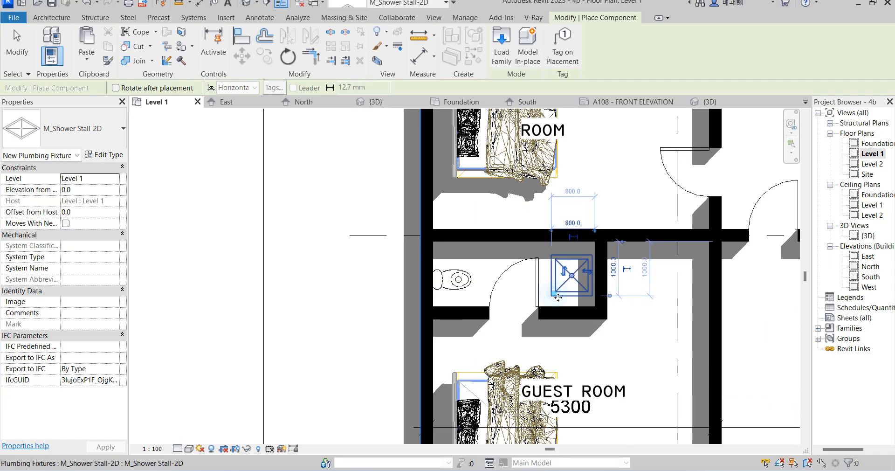
- Place an M_Shower Stall-2D in the bathroom above ROOM, against the wall shared with the PRIVATE LIVINGROOM
scroll(559, 298, down, 5)
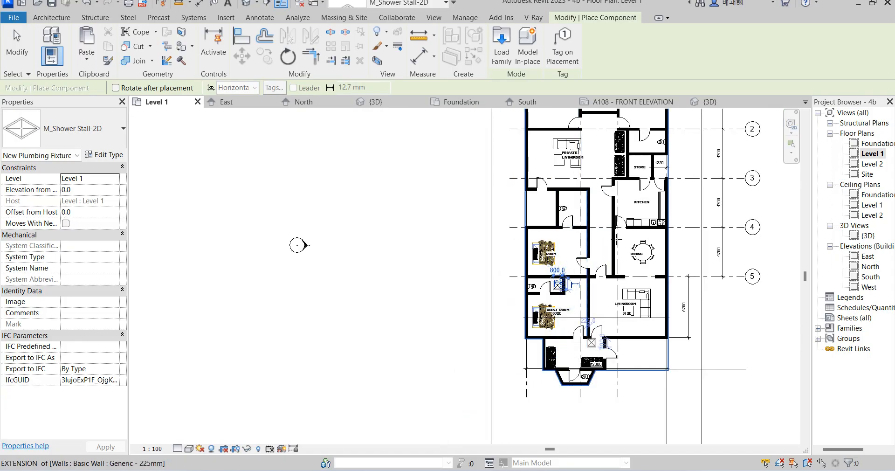
scroll(645, 145, up, 2)
scroll(643, 172, up, 2)
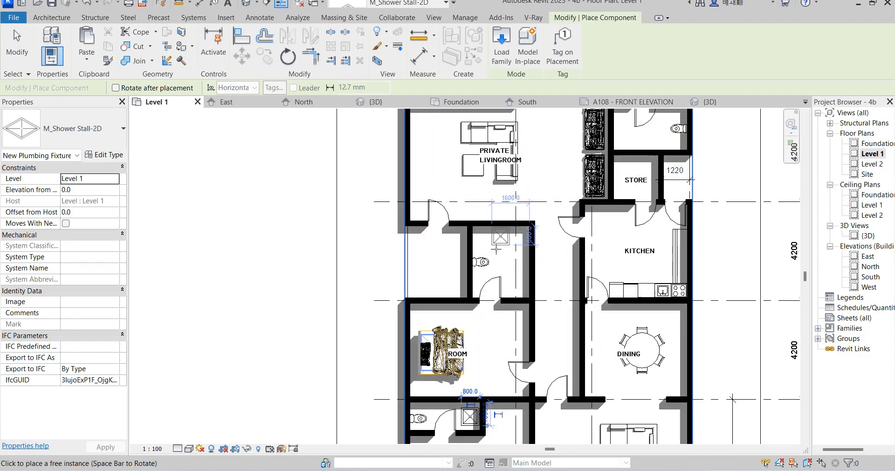
scroll(497, 249, up, 2)
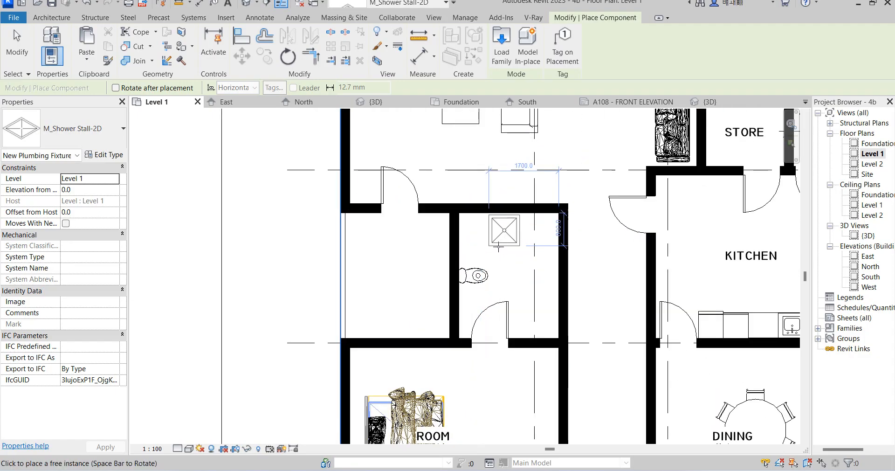
click(498, 251)
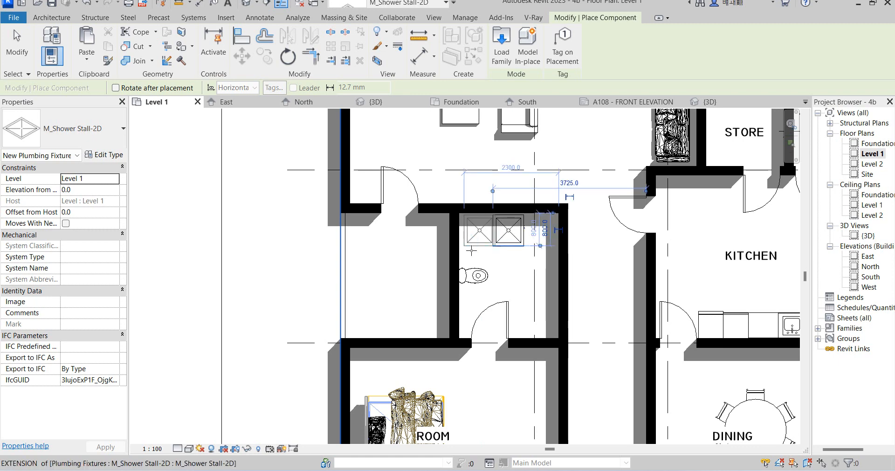
- Place M_Shower Stall-2D fixtures in the lower corners of the bathroom above the STORE and the one between the two grid 1 bedrooms
scroll(560, 233, down, 3)
scroll(598, 230, up, 2)
scroll(597, 231, down, 3)
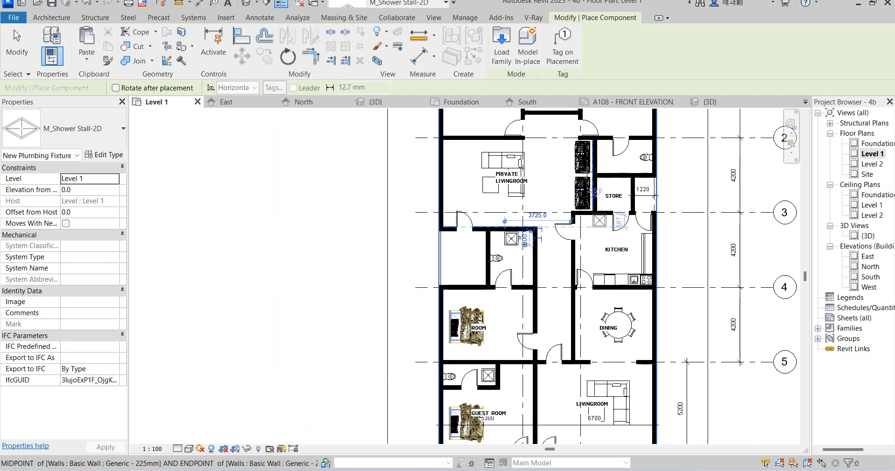
scroll(598, 184, up, 2)
click(594, 179)
scroll(594, 179, down, 3)
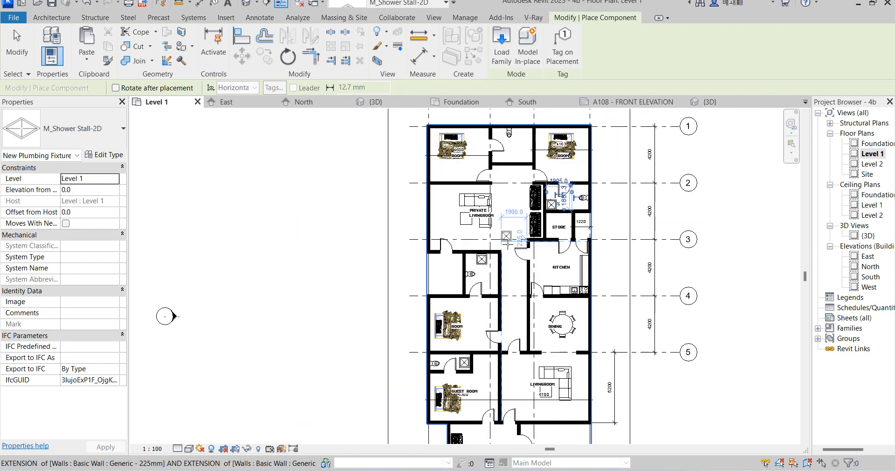
scroll(525, 175, up, 2)
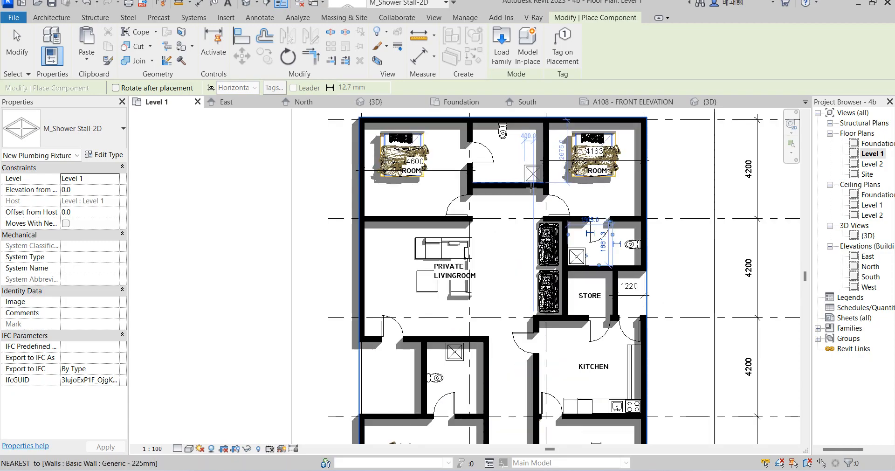
click(66, 128)
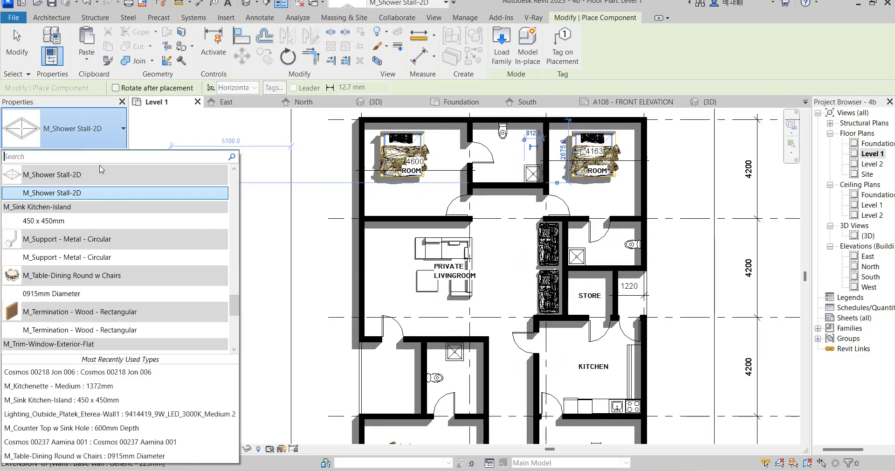
drag(234, 306, 227, 340)
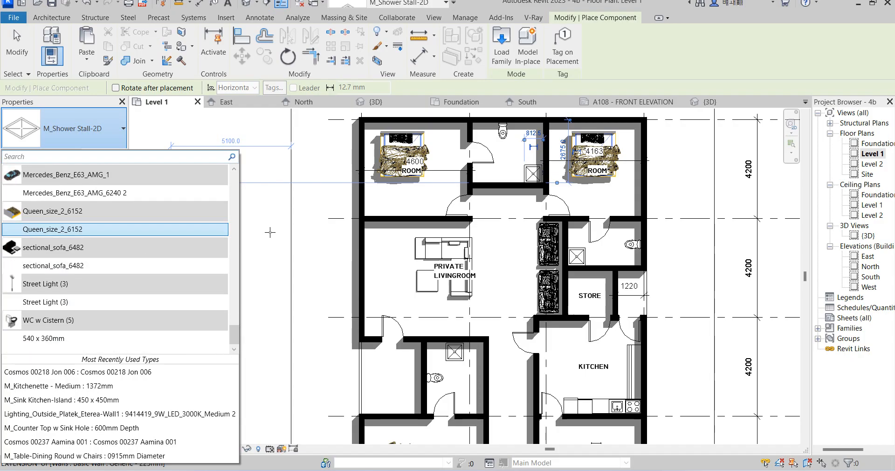
click(282, 244)
scroll(410, 289, down, 5)
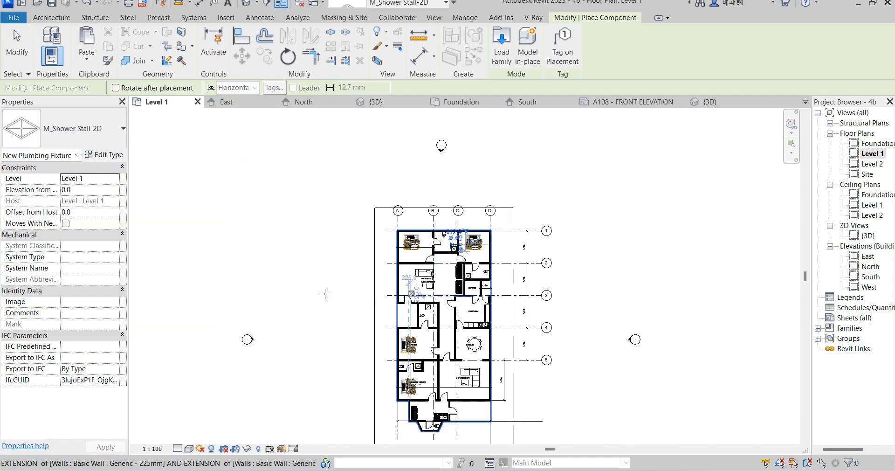
click(121, 135)
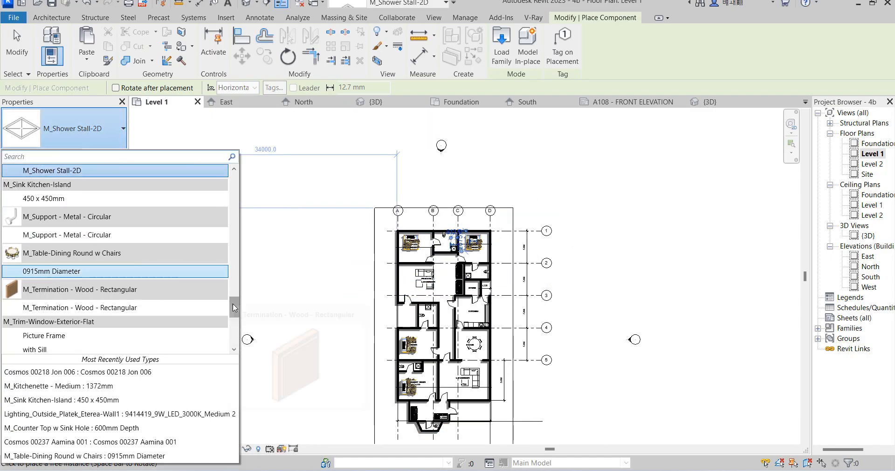
mouse_move(233, 310)
mouse_down()
mouse_move(236, 349)
mouse_move(248, 317)
mouse_up()
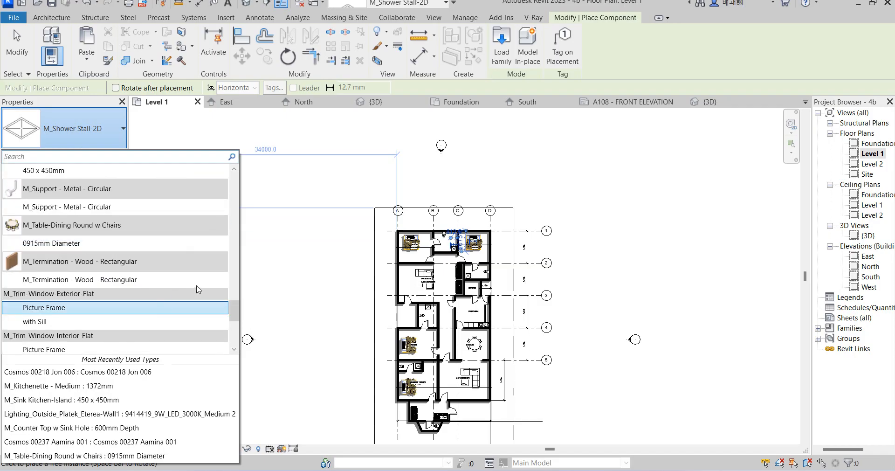
click(85, 279)
scroll(399, 284, up, 5)
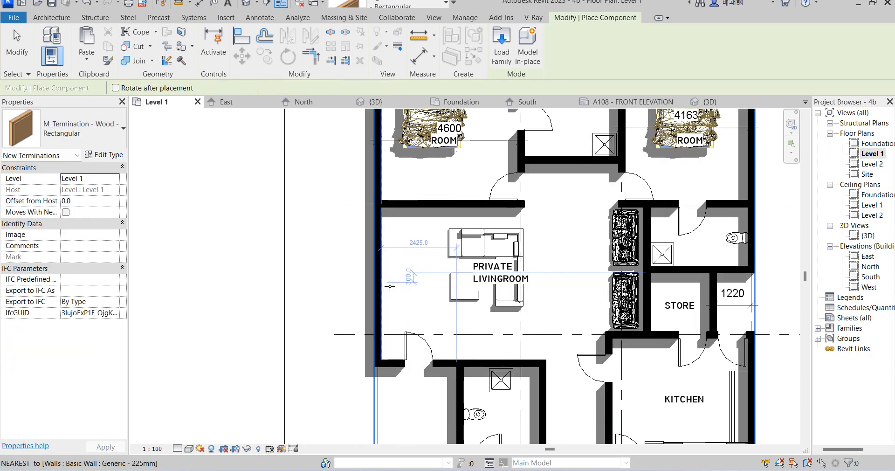
key(Escape)
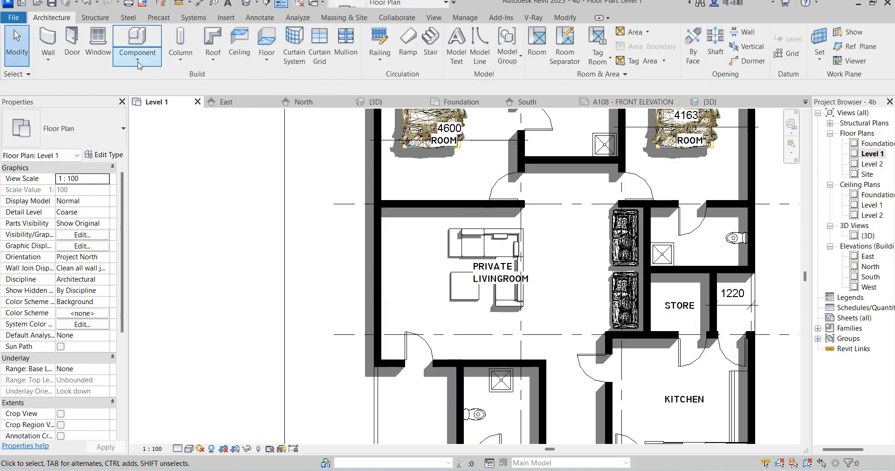
- Draw a thin detail-line rectangle about 200 x 2000 mm beside the grid A wall of the PRIVATE LIVINGROOM, facing the sofa
click(260, 19)
click(264, 29)
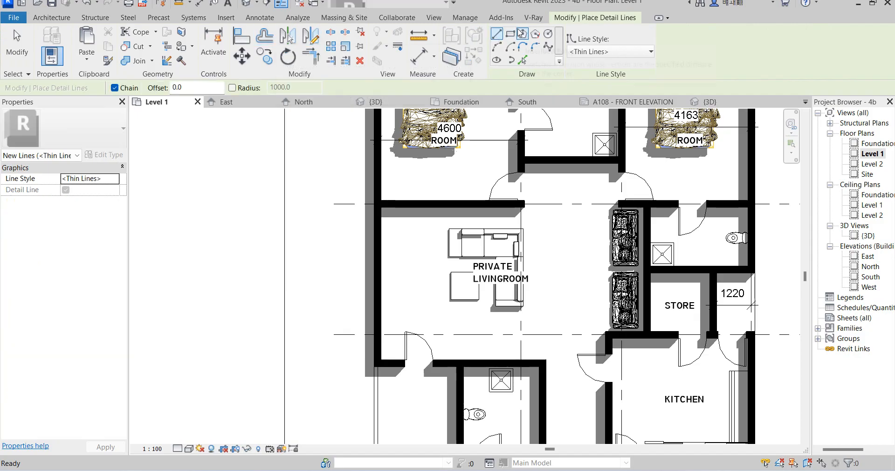
click(510, 34)
scroll(394, 238, up, 3)
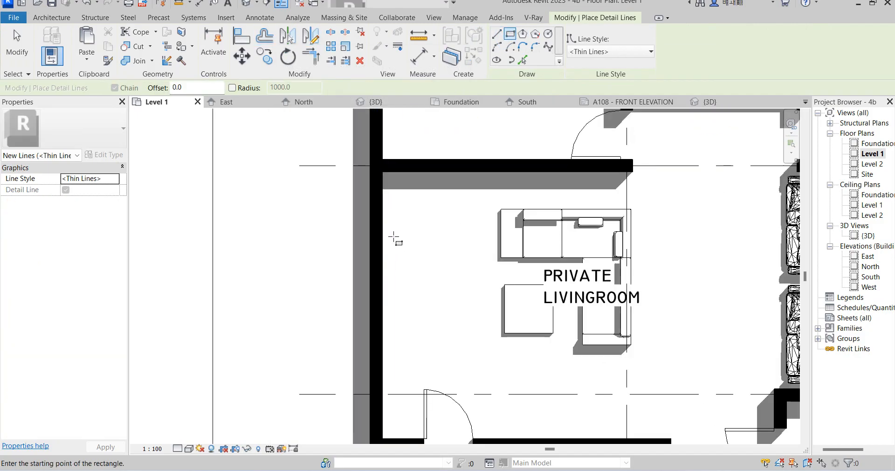
click(388, 228)
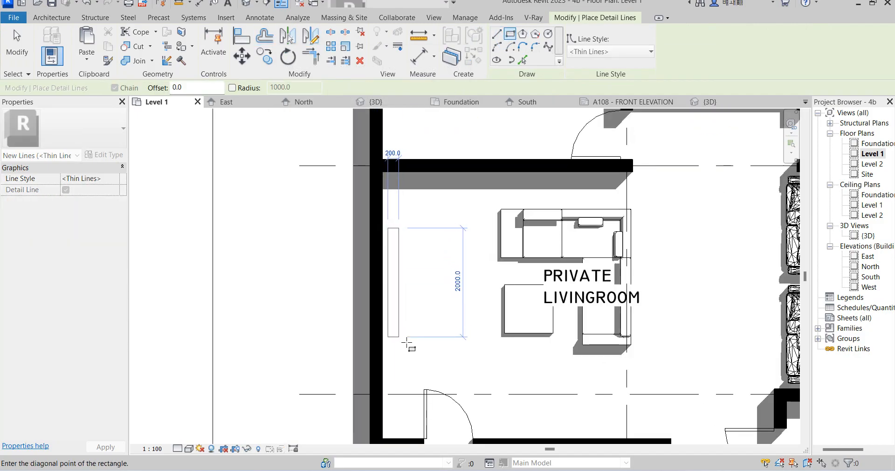
click(400, 336)
- Draw a narrow detail-line rectangle about 1600 mm long inside the outline beside the PRIVATE LIVINGROOM's grid A wall
scroll(399, 252, up, 6)
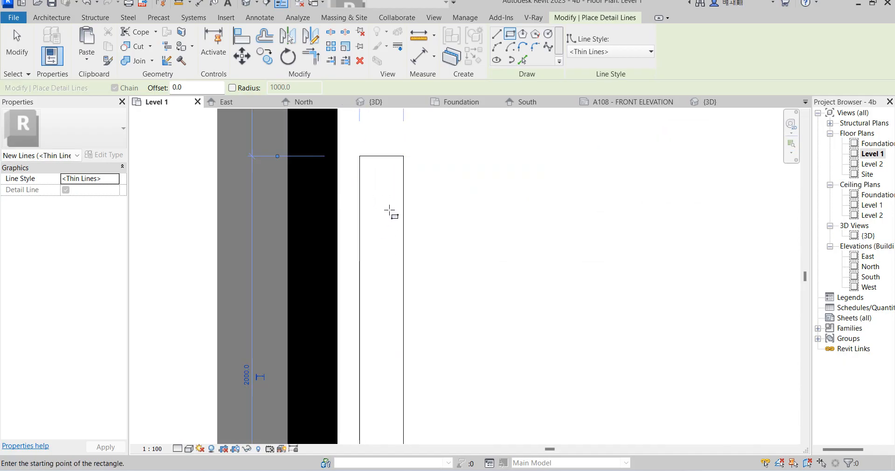
click(390, 212)
scroll(394, 299, down, 7)
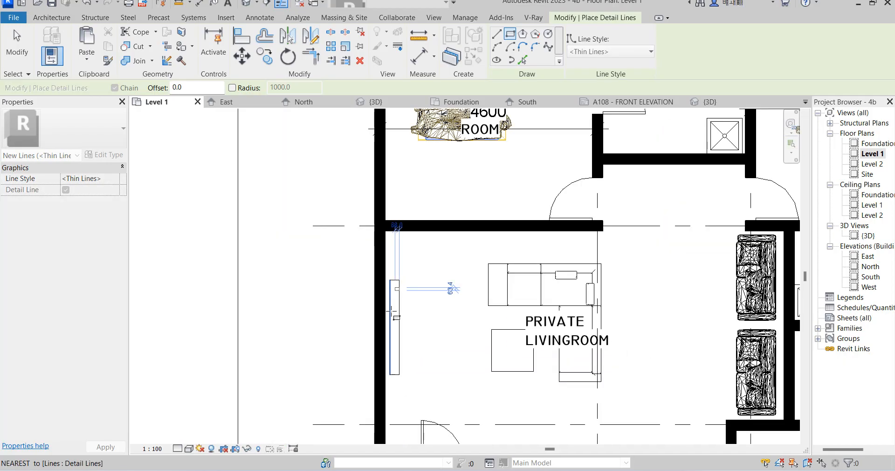
scroll(391, 312, up, 5)
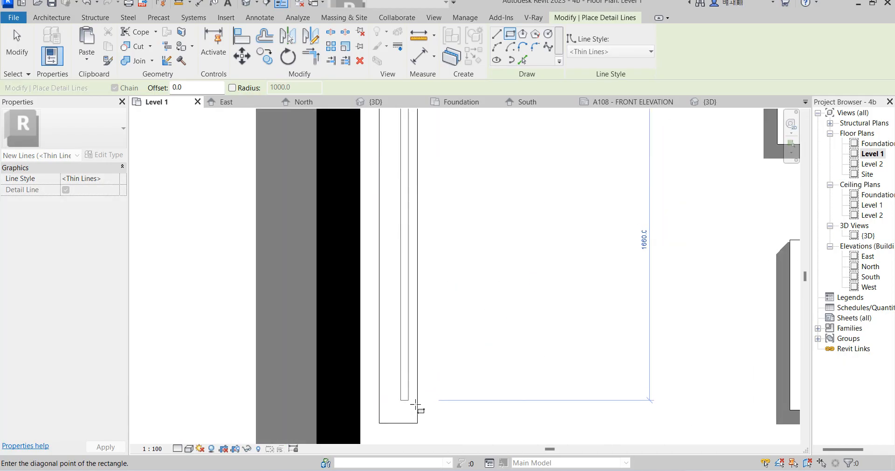
scroll(416, 405, up, 3)
click(414, 384)
scroll(460, 224, down, 5)
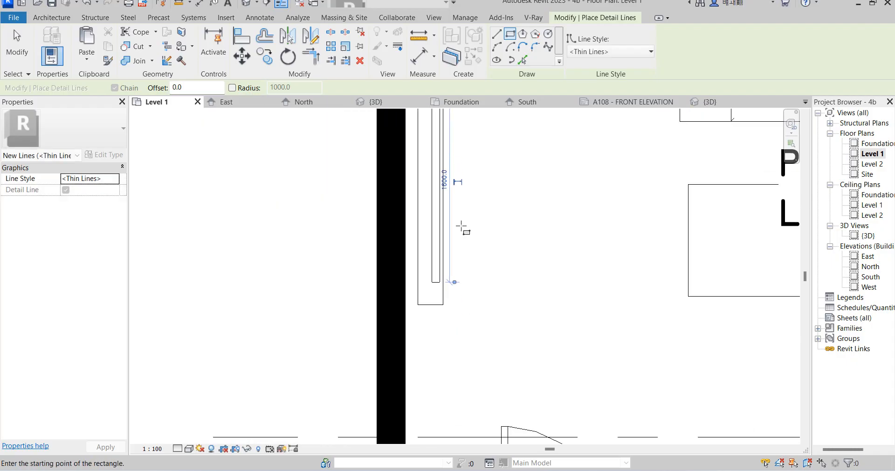
- Draw a long, narrow detail-line rectangle in the LIVINGROOM beside the wall shared with the GUEST ROOM
scroll(461, 228, down, 4)
scroll(457, 216, up, 1)
scroll(508, 388, down, 3)
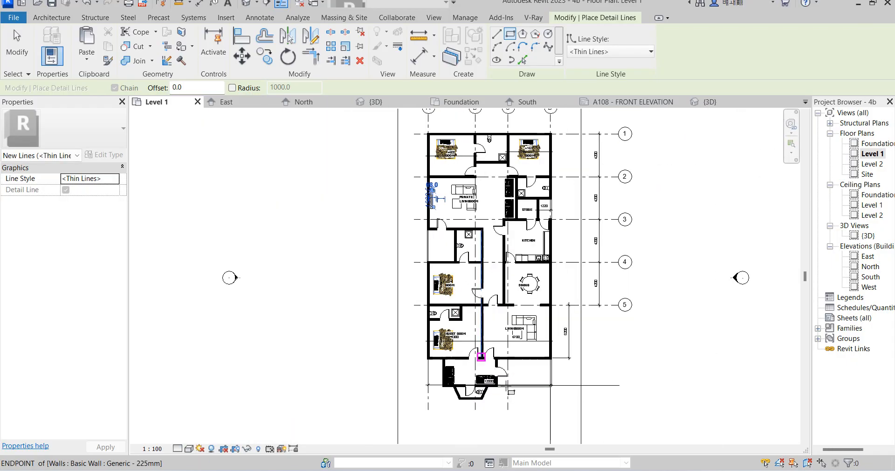
scroll(508, 388, up, 6)
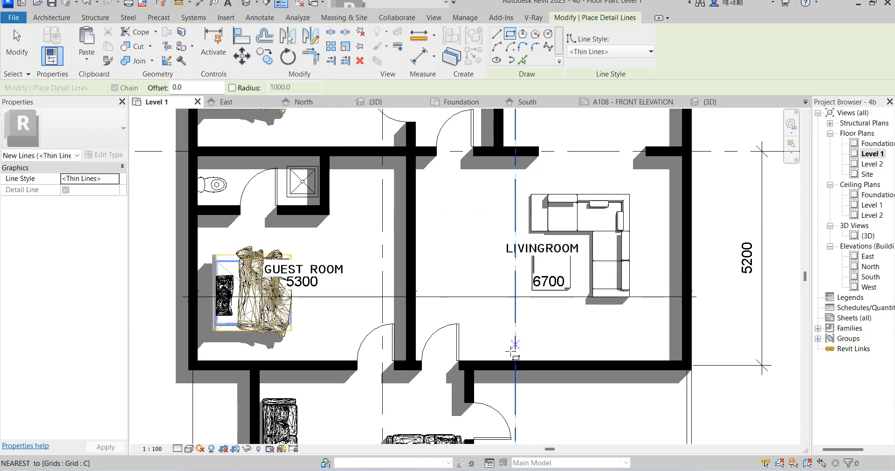
click(426, 202)
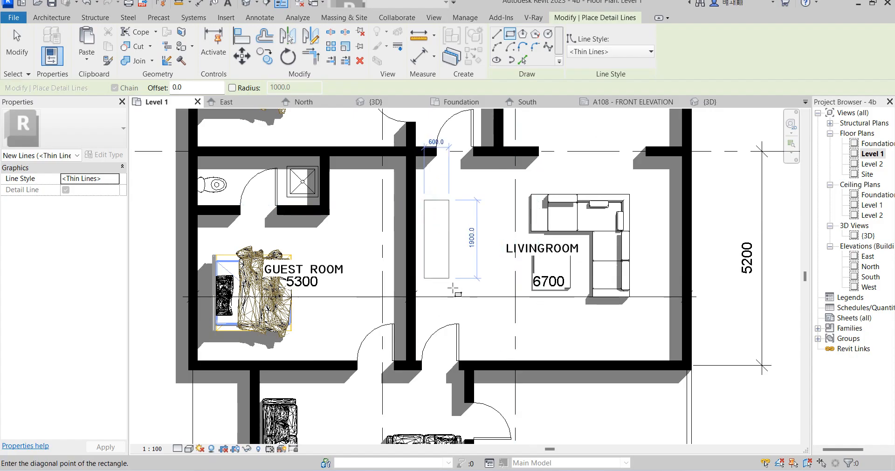
click(442, 318)
scroll(434, 227, up, 3)
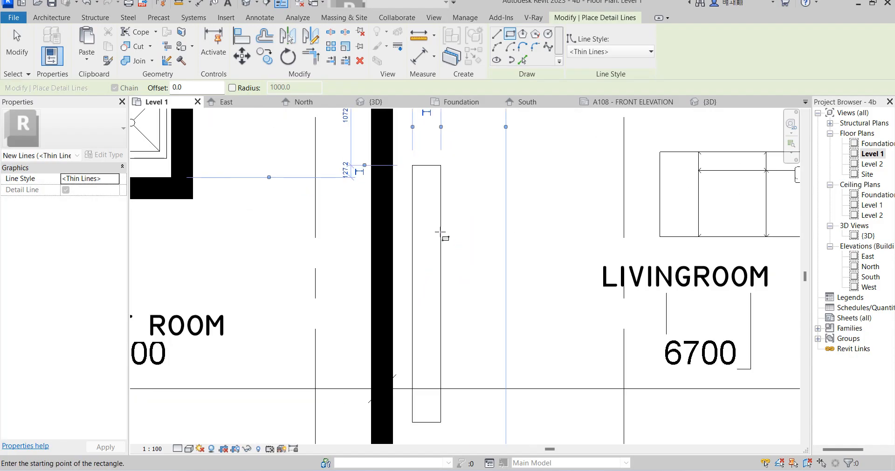
- Draw a narrow detail-line rectangle about 100 x 1900 mm inside the outline beside the LIVINGROOM's GUEST ROOM wall
click(431, 218)
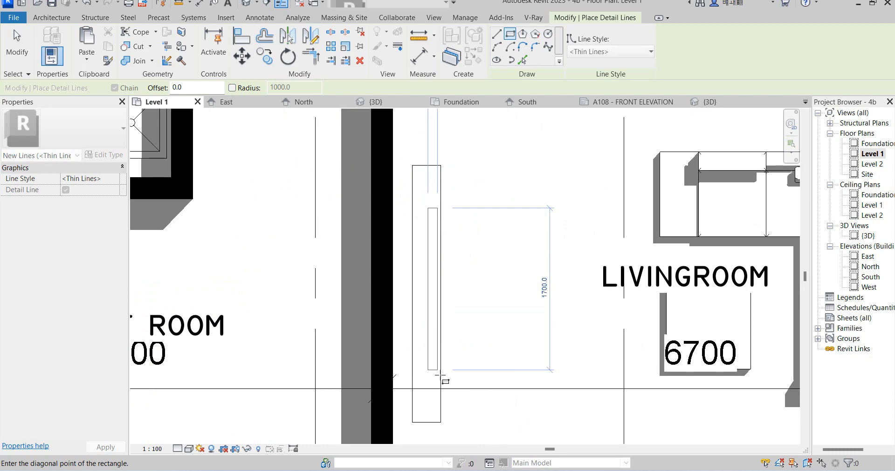
click(440, 390)
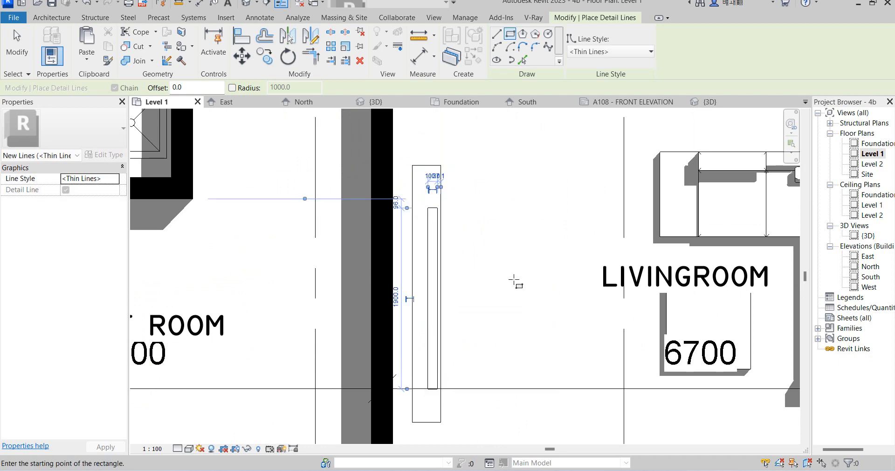
key(Escape)
key(Escape)
scroll(486, 220, down, 4)
scroll(486, 220, down, 3)
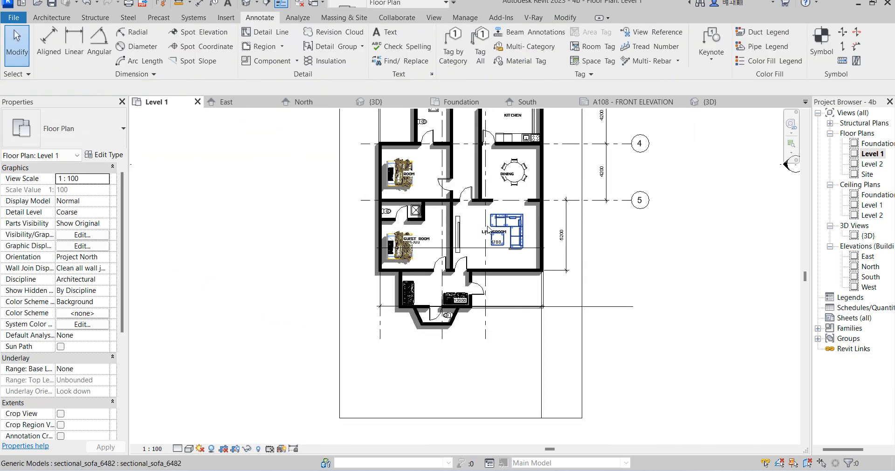
scroll(430, 245, down, 4)
- Change the entrance porch's outer side door to ExtDbl (4) 1810 x 2110mm and move it up against the LIVINGROOM wall
scroll(406, 180, up, 5)
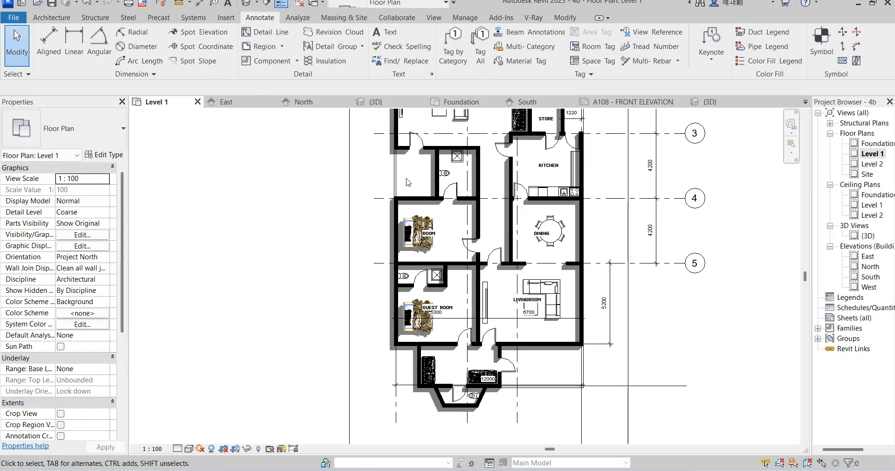
click(510, 366)
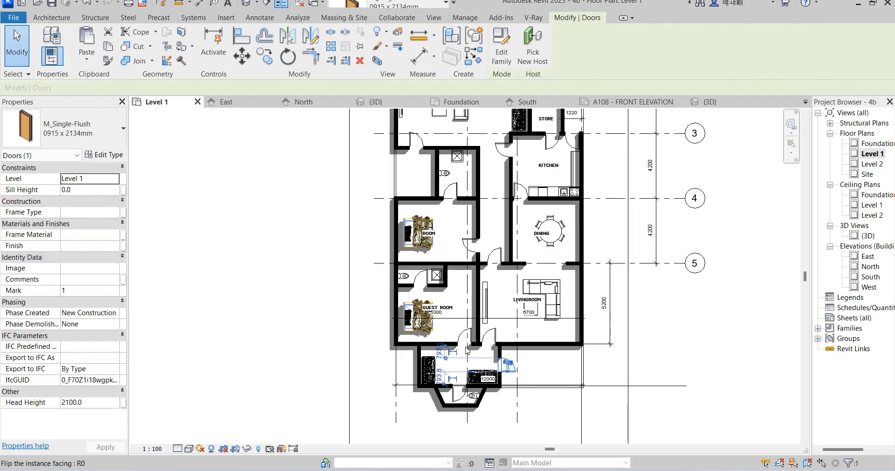
click(65, 129)
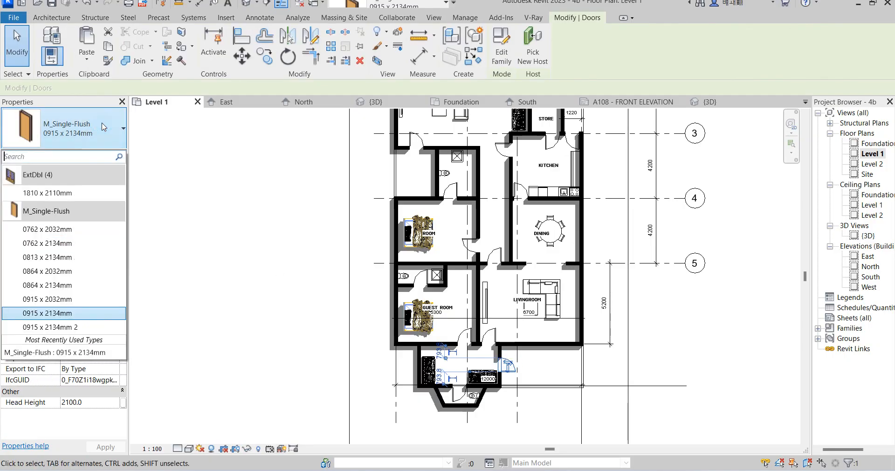
click(64, 191)
scroll(509, 366, up, 3)
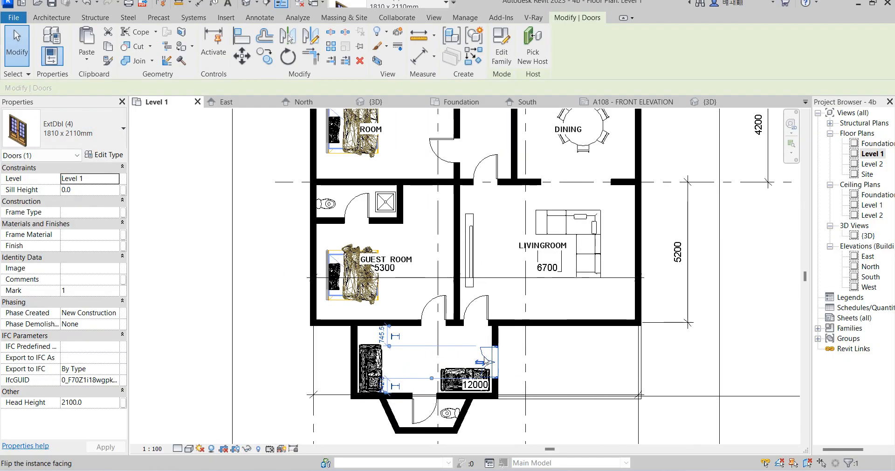
drag(486, 336, 487, 319)
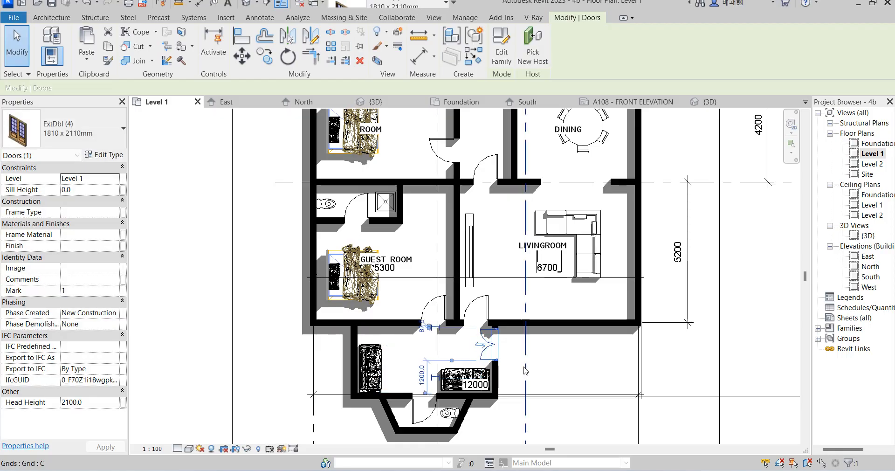
- Change the door between the porch and the LIVINGROOM to ExtDbl (4) 1810 x 2110mm
click(477, 303)
click(96, 122)
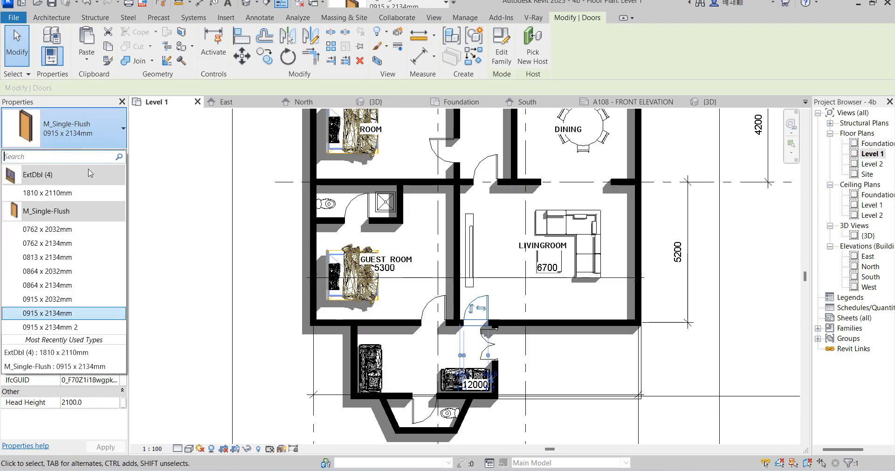
click(76, 195)
scroll(503, 339, up, 4)
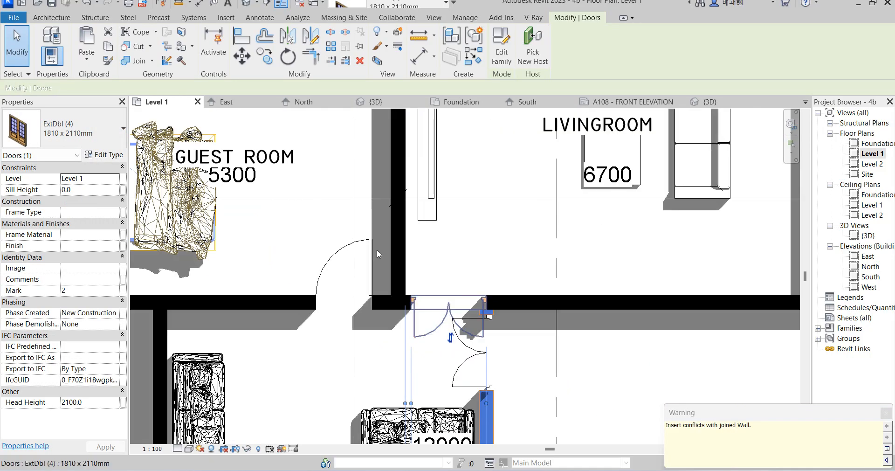
- Align the LIVINGROOM double door with the GUEST ROOM wall face and try aligning the porch side wall with the door's other edge
click(406, 264)
scroll(487, 331, up, 2)
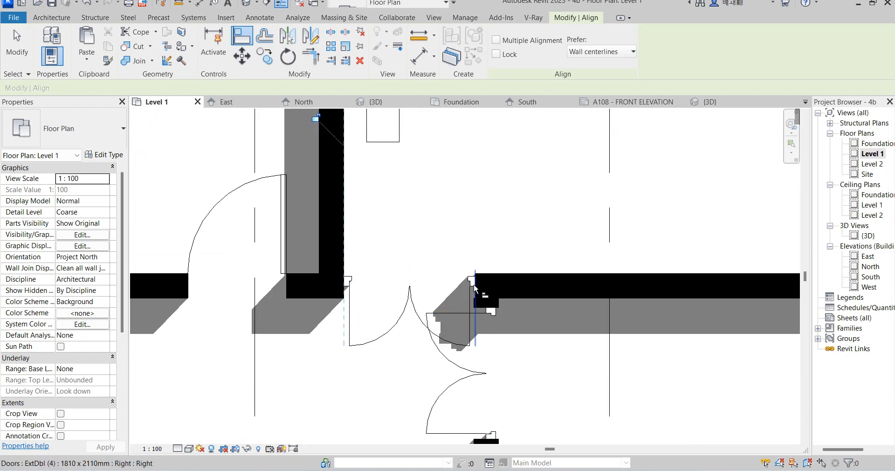
click(473, 283)
click(499, 293)
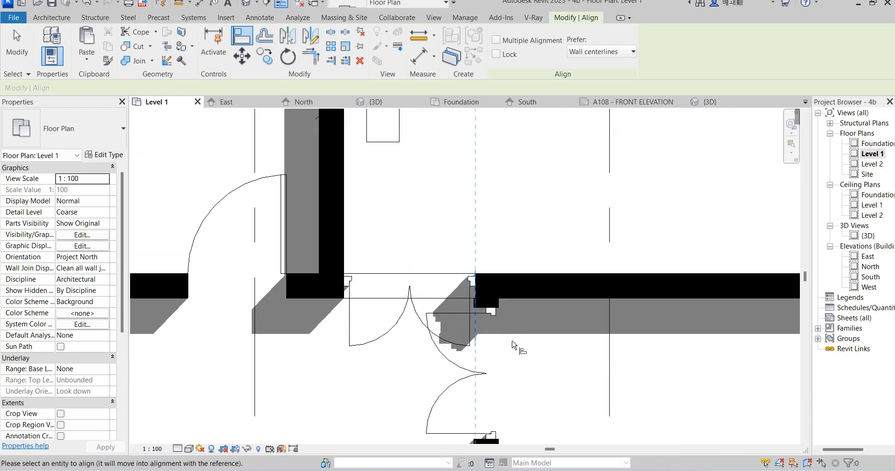
key(Escape)
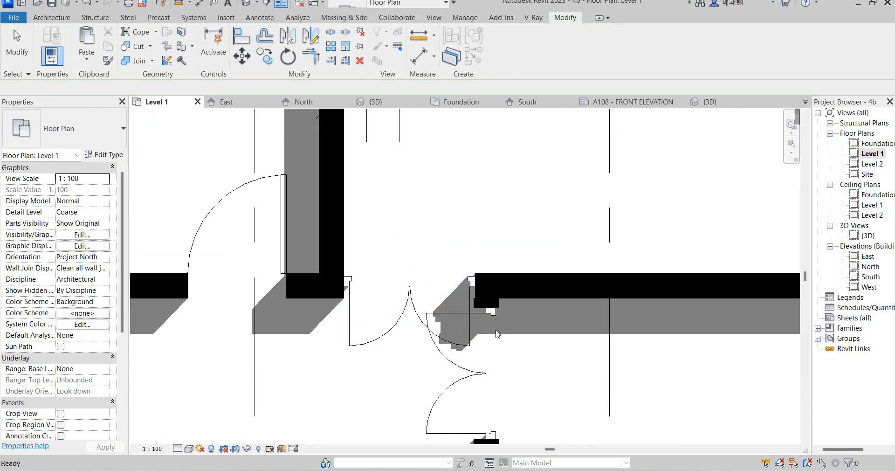
- Nudge the porch's side wall slightly outward, away from the LIVINGROOM double door opening
click(500, 300)
scroll(519, 317, up, 5)
click(530, 314)
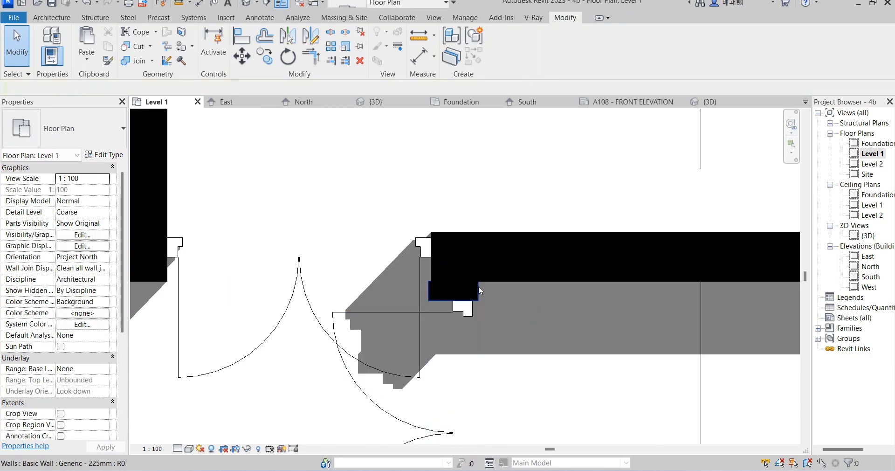
click(477, 286)
key(Right)
key(Right)
key(Right)
key(Right)
key(Right)
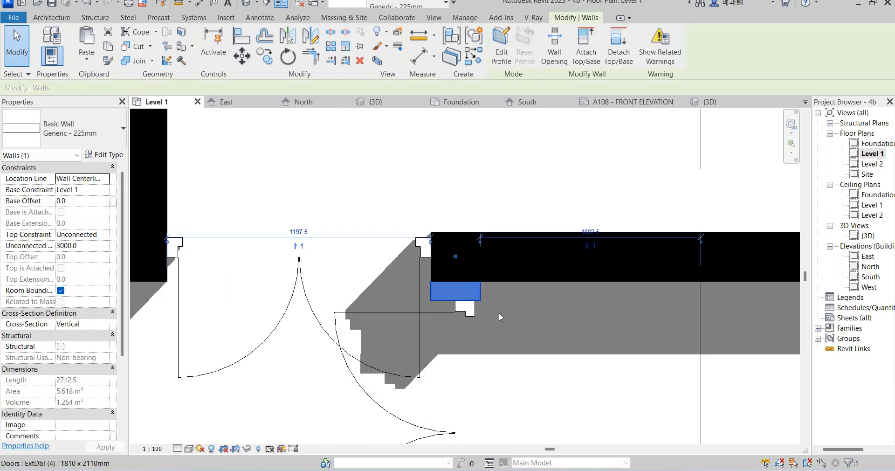
click(534, 163)
- Flip the double door between the porch and the LIVINGROOM so it swings into the LIVINGROOM
scroll(532, 154, down, 5)
click(421, 223)
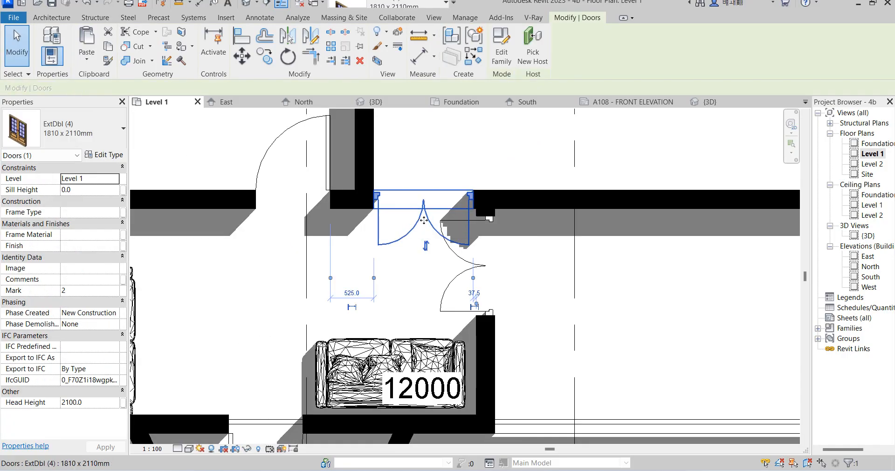
click(534, 140)
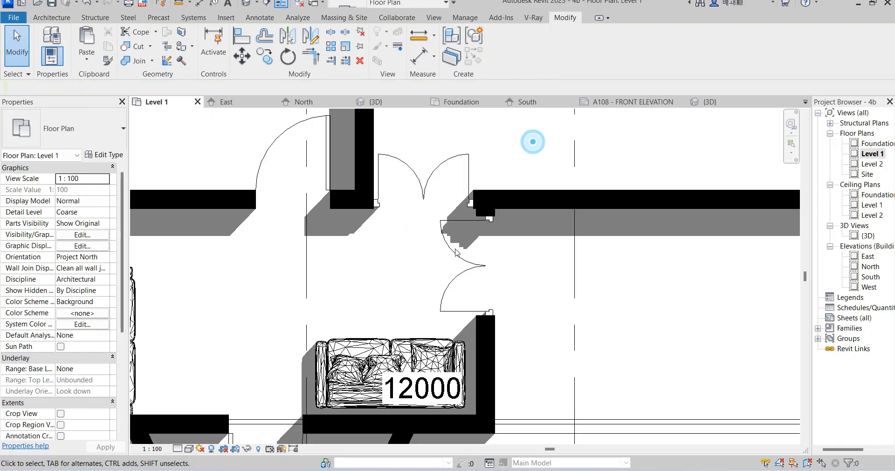
- Change the door in the PRIVATE LIVINGROOM's lower wall near grid A to ExtDbl (4) 1810 x 2110mm
scroll(482, 360, down, 5)
scroll(482, 359, down, 5)
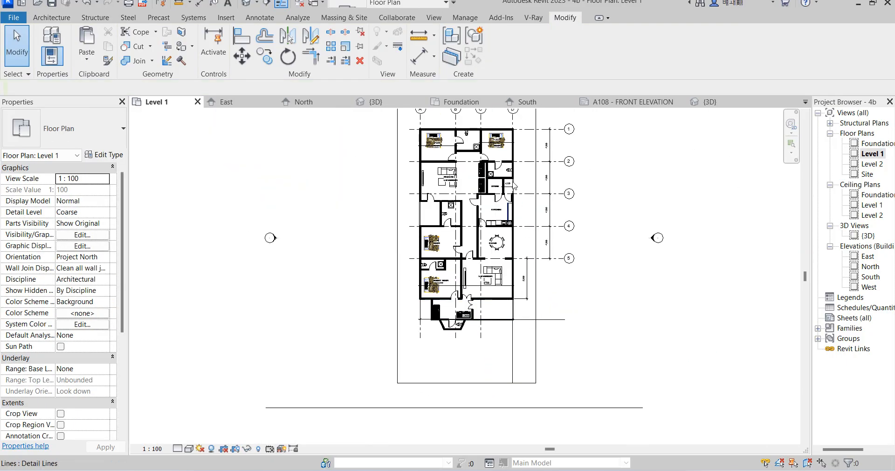
scroll(420, 191, up, 3)
click(418, 190)
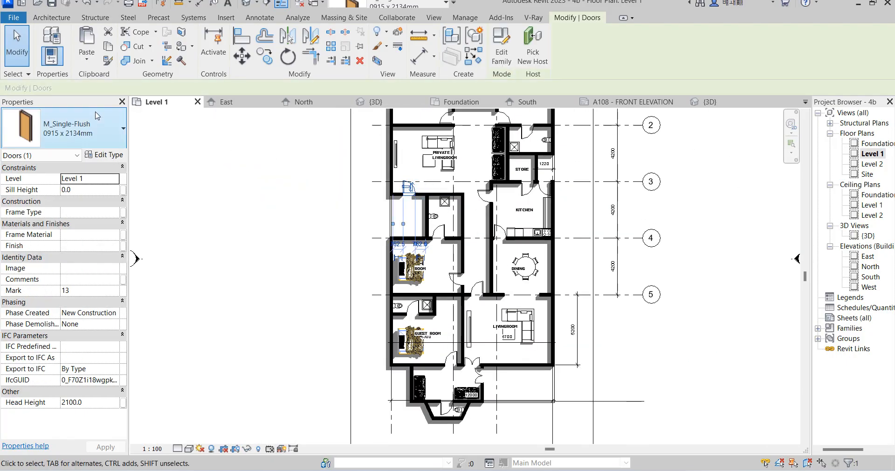
click(96, 122)
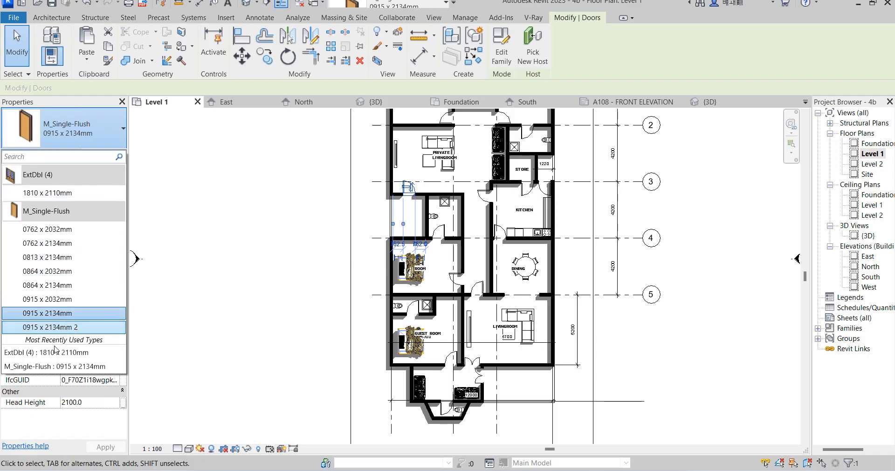
click(49, 193)
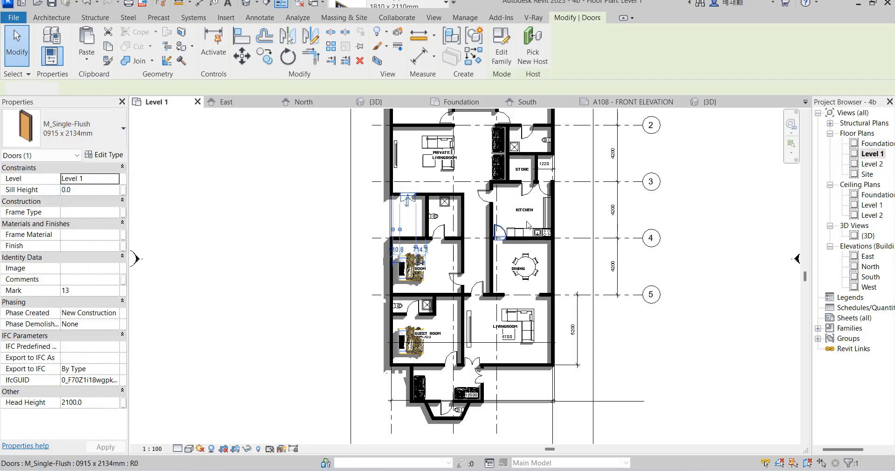
scroll(551, 183, up, 1)
scroll(551, 183, up, 2)
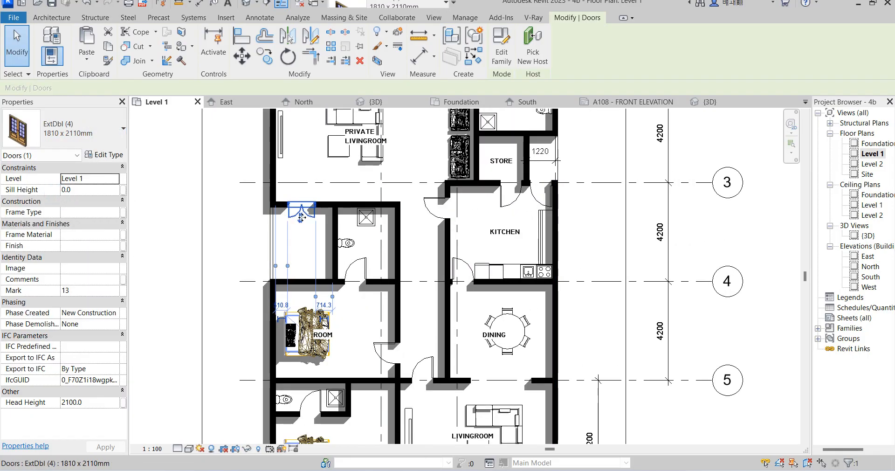
click(224, 198)
scroll(365, 190, down, 6)
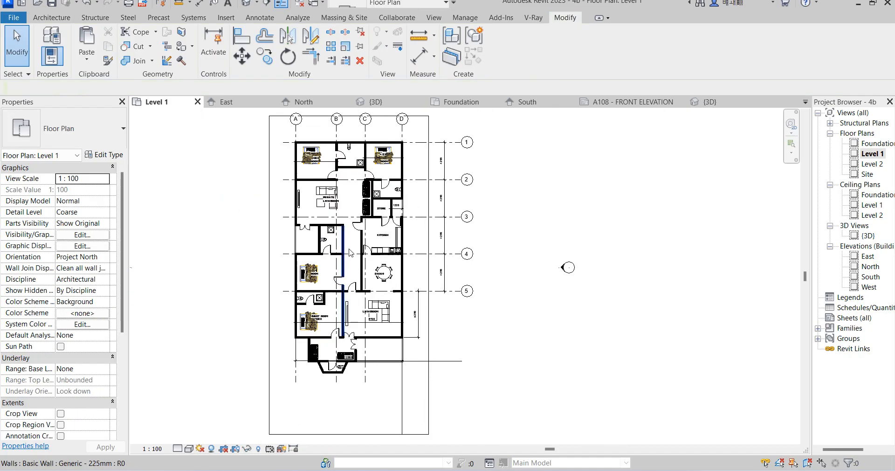
scroll(364, 190, up, 3)
scroll(391, 235, down, 3)
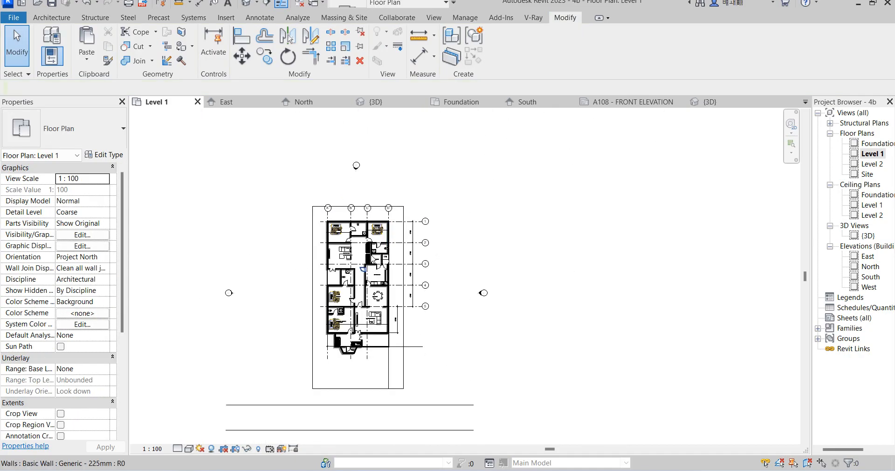
scroll(372, 257, up, 2)
scroll(363, 388, up, 2)
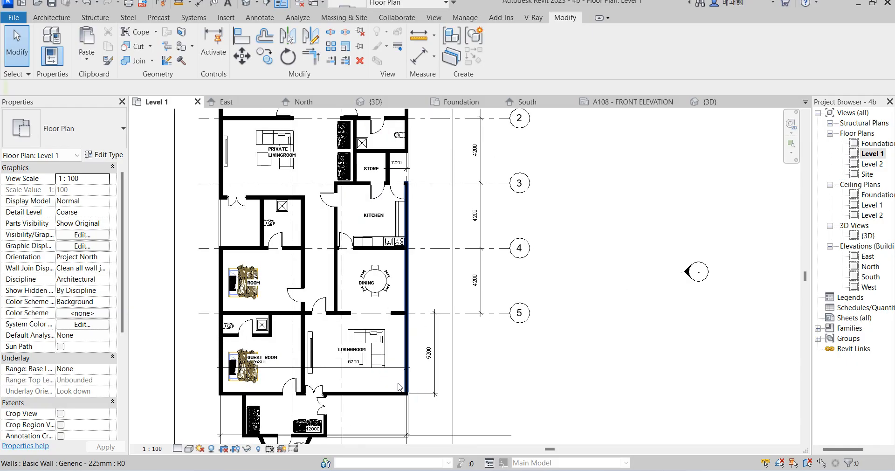
scroll(363, 396, down, 3)
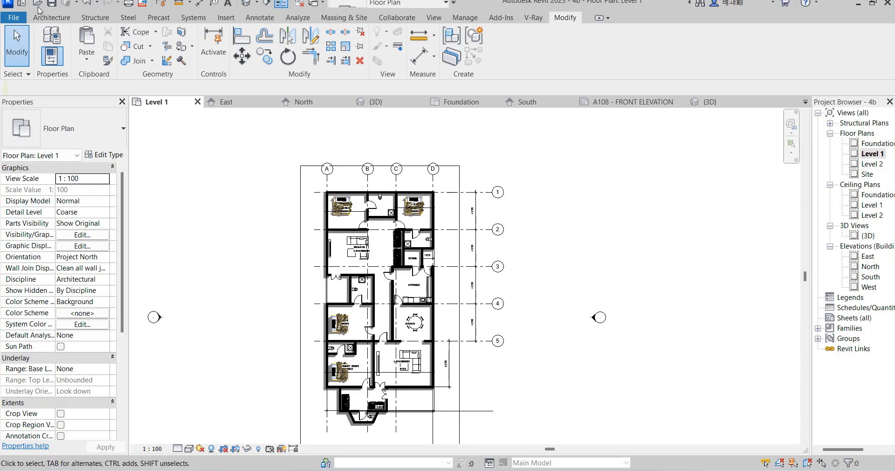
- Start a Vertical filled region and sketch a boundary rectangle about 1175 x 1881 mm over the small space beside the STORE
click(50, 18)
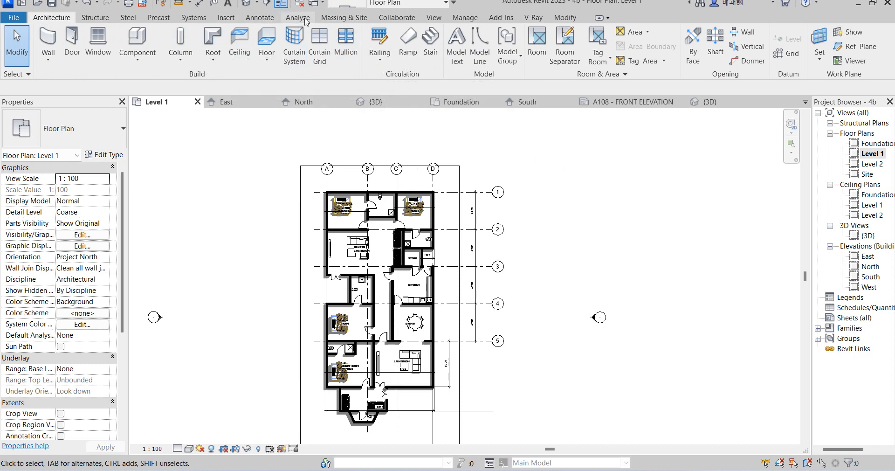
click(258, 18)
click(282, 46)
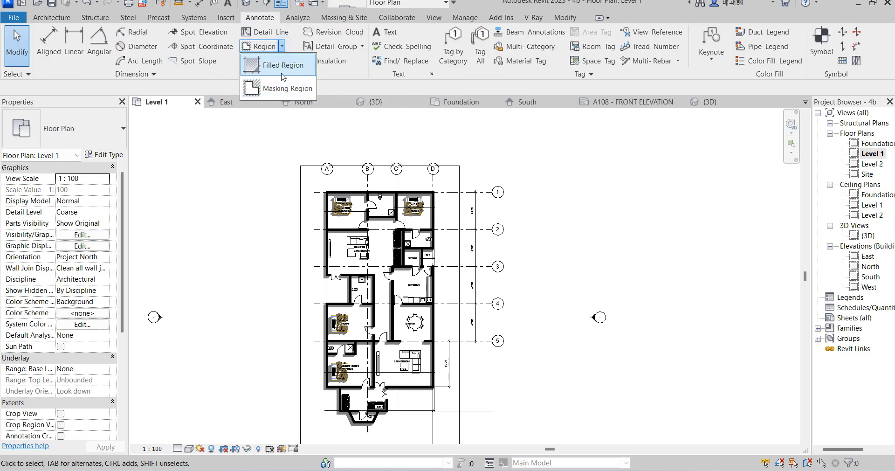
click(269, 60)
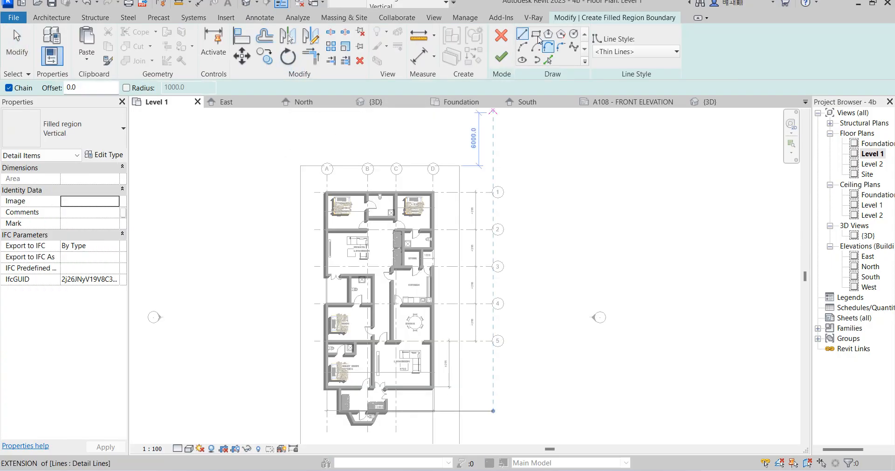
click(536, 34)
scroll(435, 280, up, 7)
scroll(448, 175, up, 8)
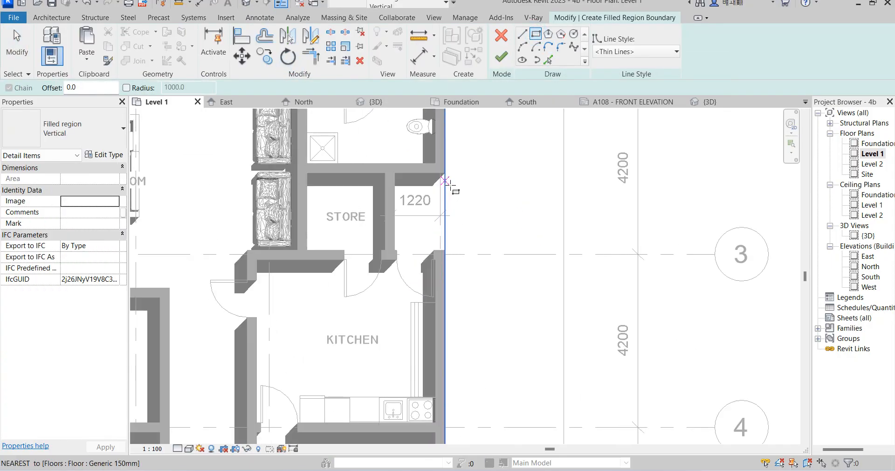
scroll(449, 174, down, 2)
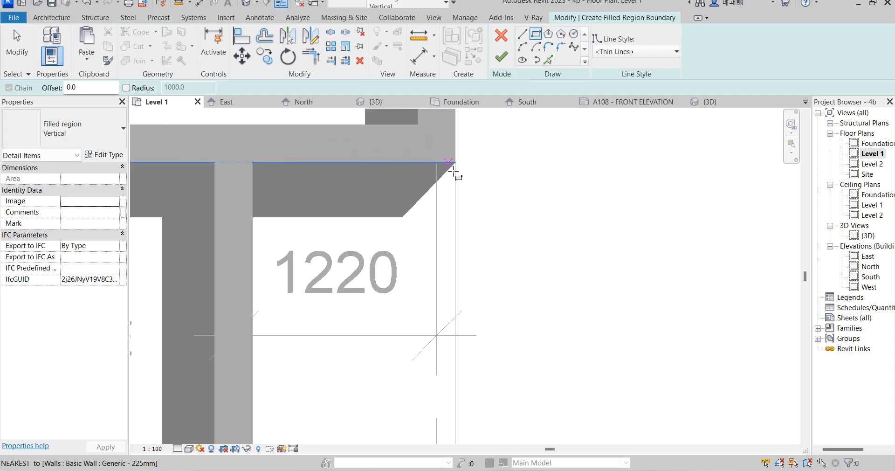
click(447, 175)
scroll(399, 248, down, 4)
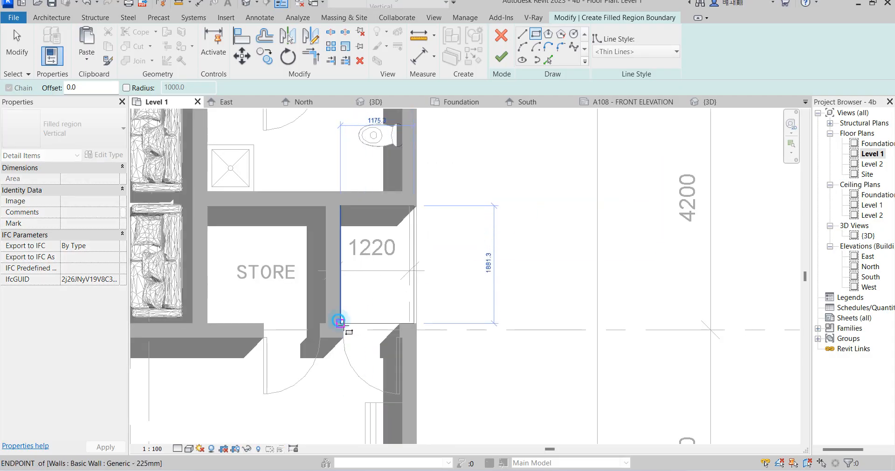
click(339, 322)
- Sketch a second filled-region rectangle about 3160 mm long over the open space between grid A and the bathroom below the PRIVATE LIVINGROOM
scroll(339, 322, down, 5)
scroll(376, 244, up, 6)
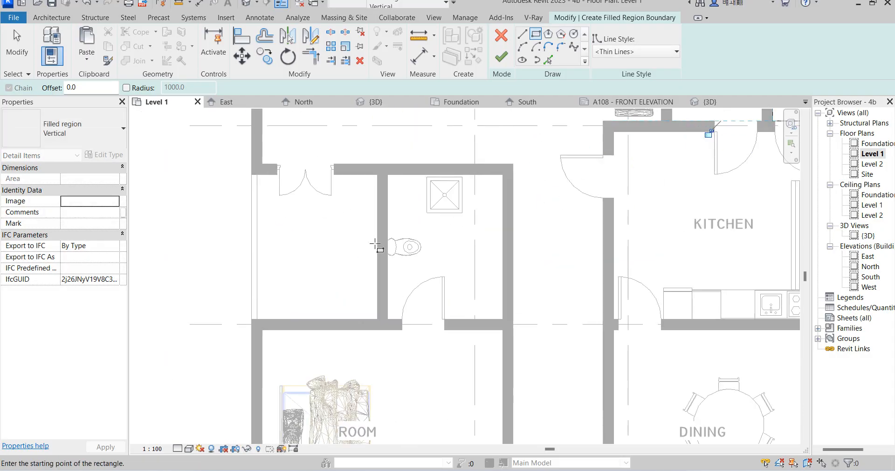
click(376, 176)
scroll(261, 322, up, 3)
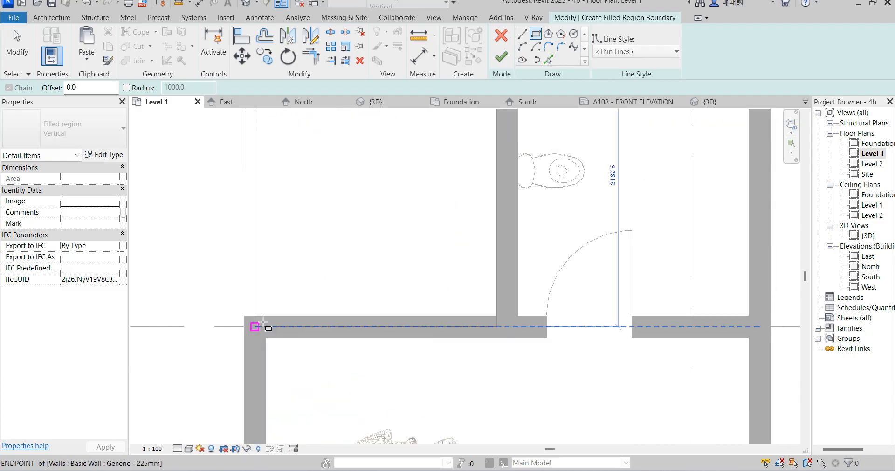
click(255, 326)
scroll(305, 234, down, 8)
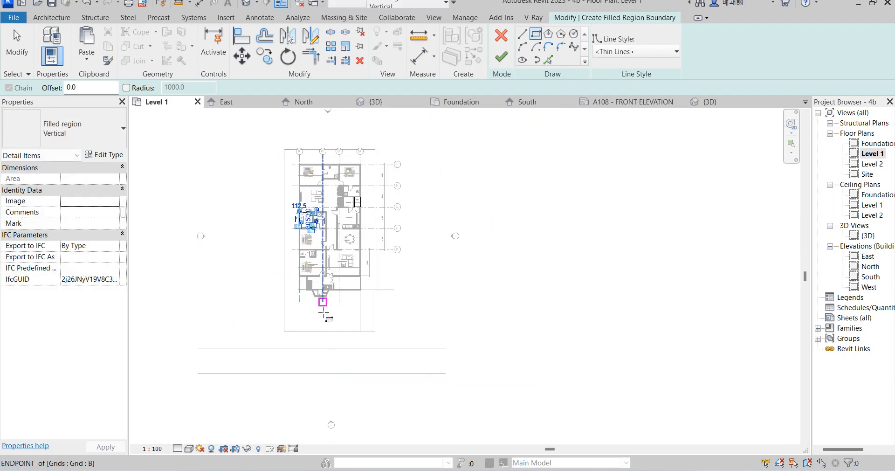
- Sketch a third filled-region rectangle over the open area beside the porch below the LIVINGROOM, and finish the region
scroll(323, 312, up, 8)
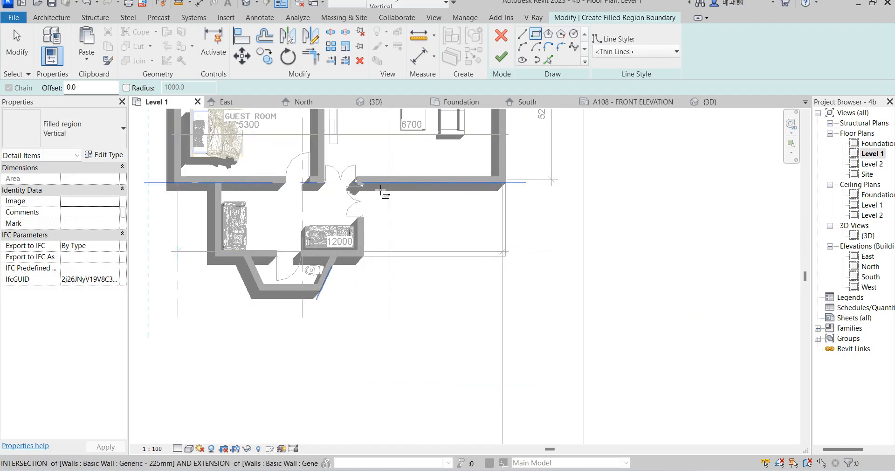
scroll(381, 190, up, 5)
click(363, 182)
scroll(408, 270, down, 4)
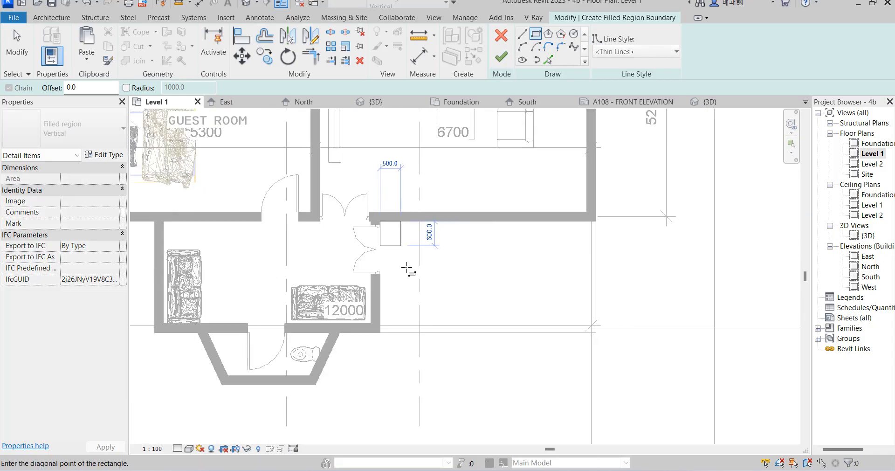
scroll(548, 300, down, 4)
scroll(554, 299, up, 7)
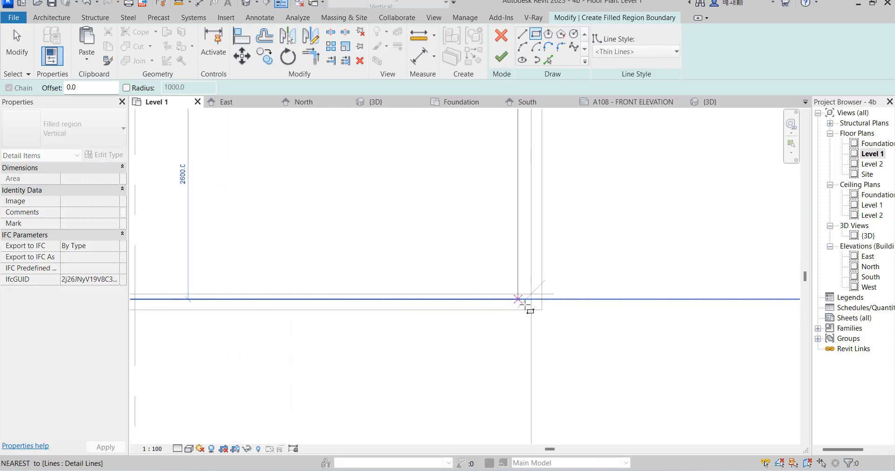
scroll(528, 302, up, 2)
click(535, 301)
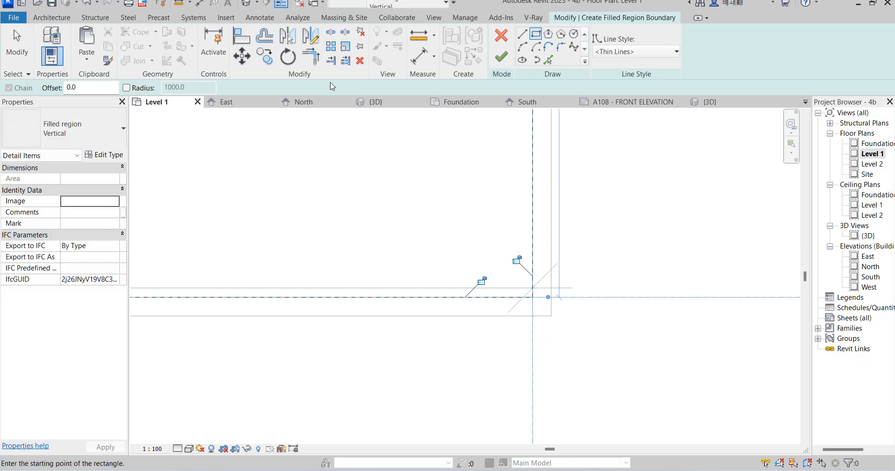
click(499, 59)
scroll(434, 312, down, 4)
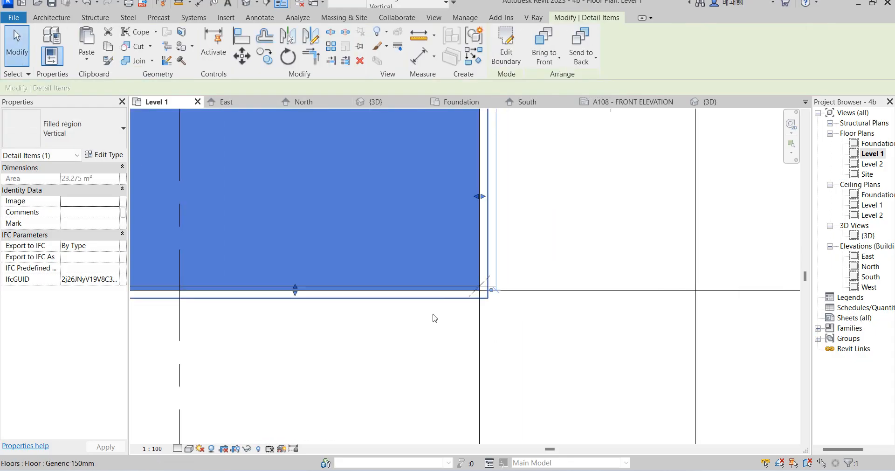
- Switch the filled region to the Diagonal Crosshatch type and duplicate that type as Diagonal Crosshatch 2
click(111, 134)
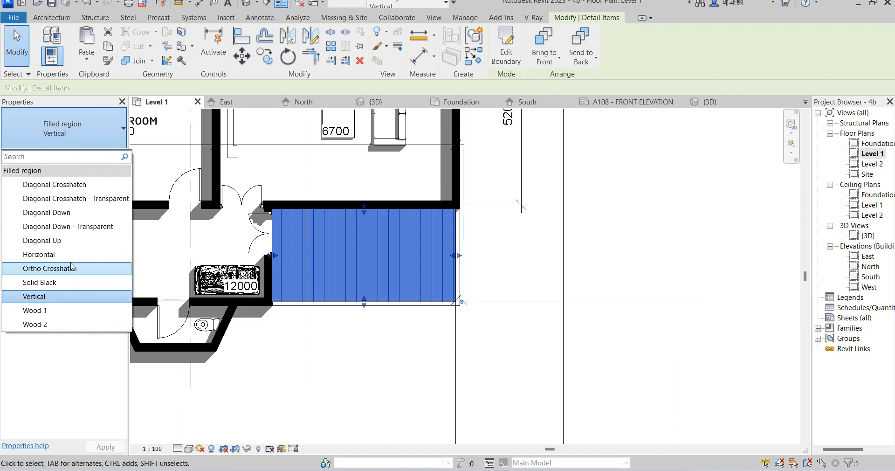
click(70, 184)
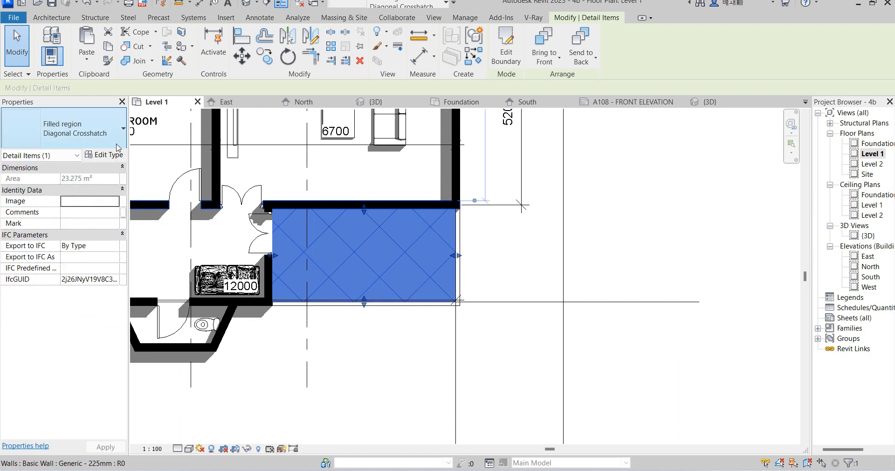
click(114, 156)
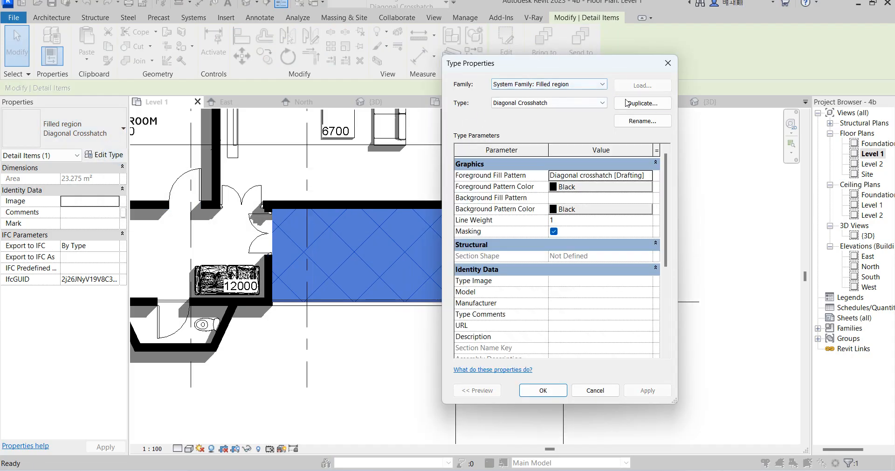
click(627, 103)
click(559, 257)
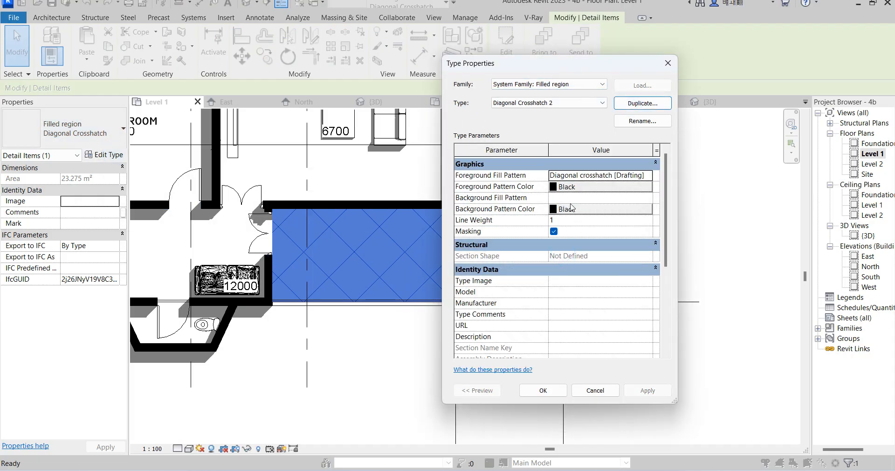
- Set the Diagonal Crosshatch 2 type's foreground fill pattern to the drafting pattern Crosshatch 1.5mm and deselect the region
click(651, 177)
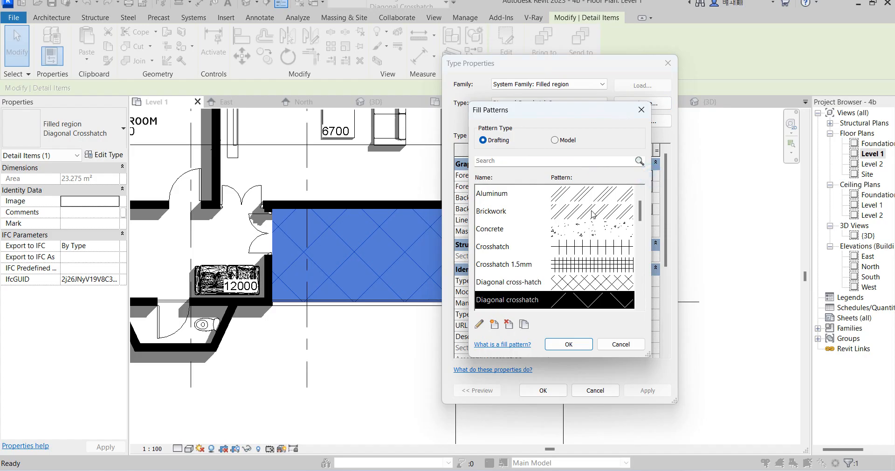
click(586, 264)
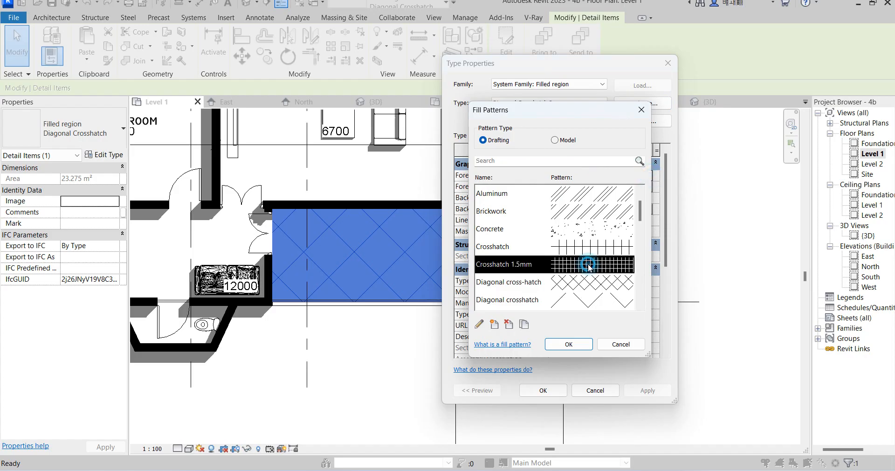
click(570, 345)
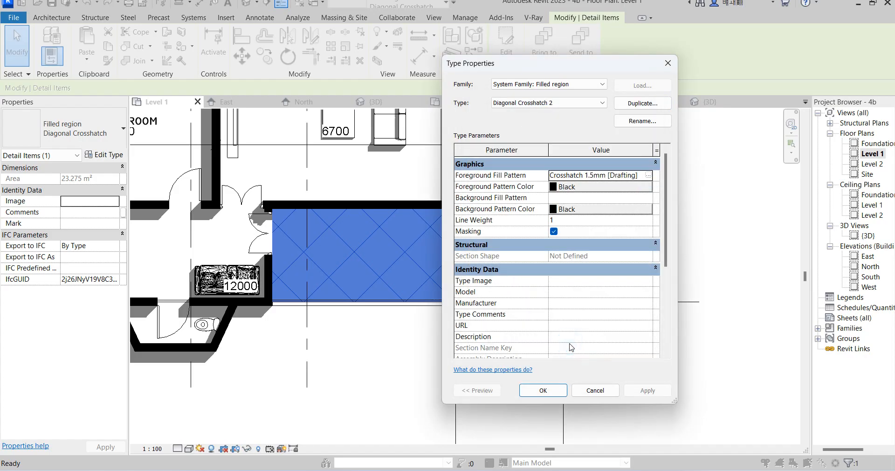
click(543, 390)
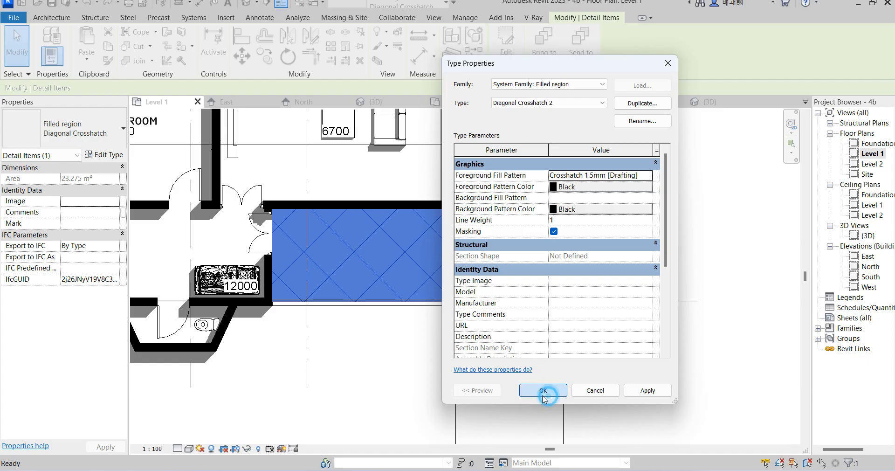
click(403, 366)
- Override the filled region's element graphics in this view with a surface transparency of 60 and halftone
scroll(465, 364, down, 4)
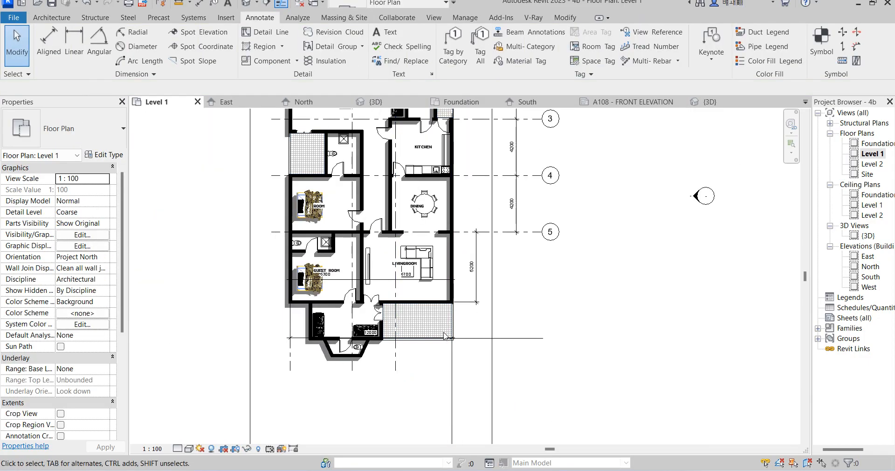
click(425, 326)
right_click(422, 327)
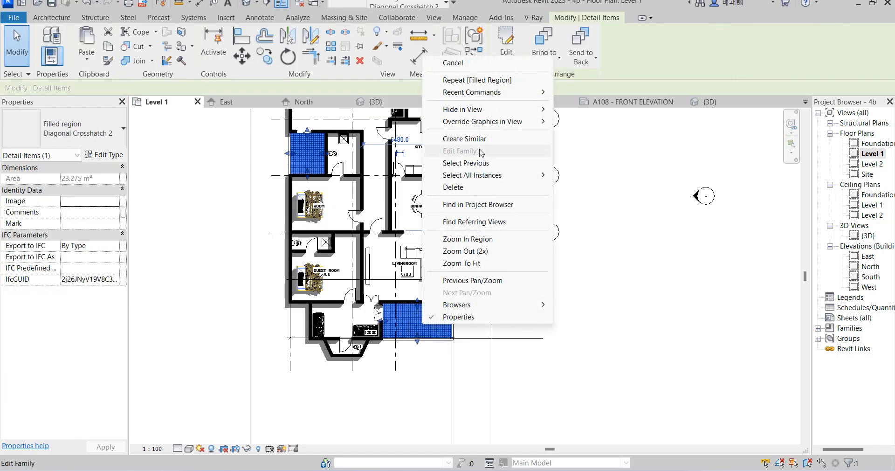
mouse_move(517, 122)
click(584, 124)
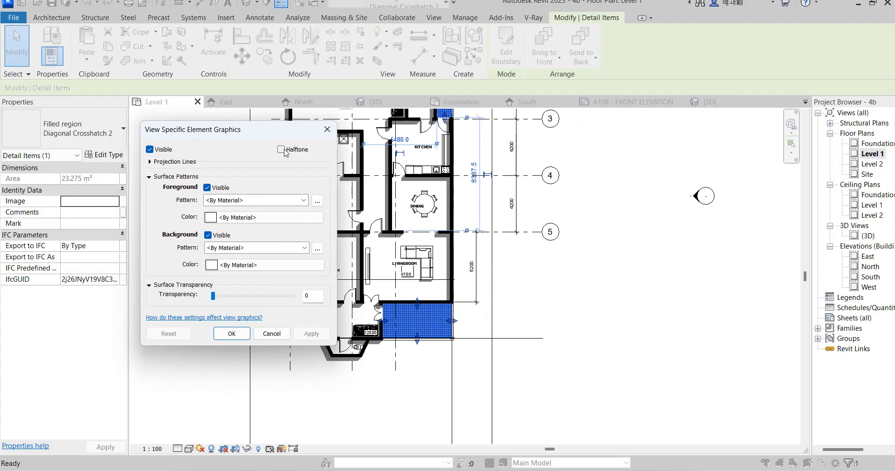
drag(223, 299, 232, 297)
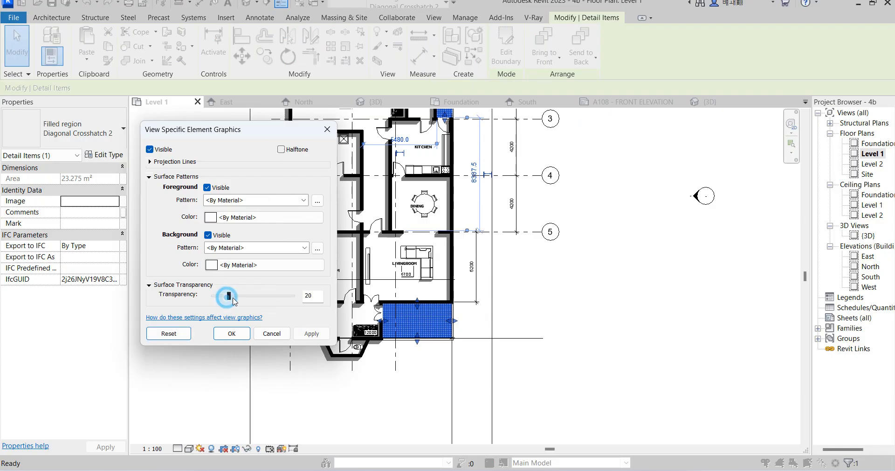
click(312, 333)
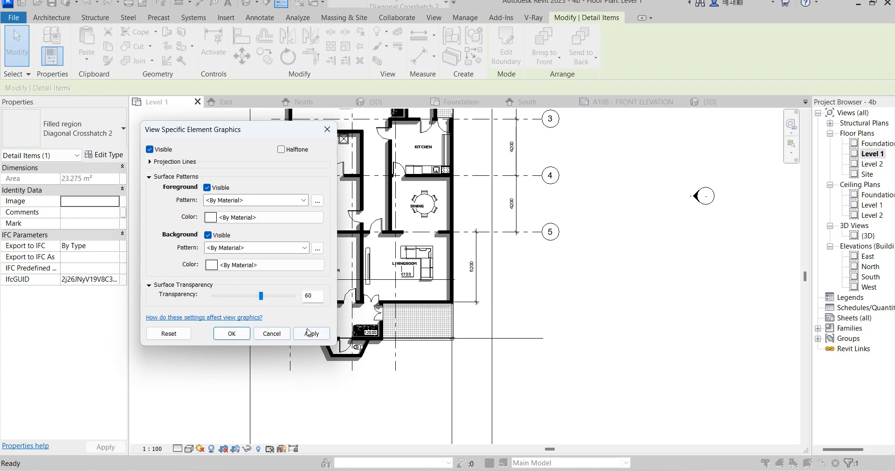
click(309, 333)
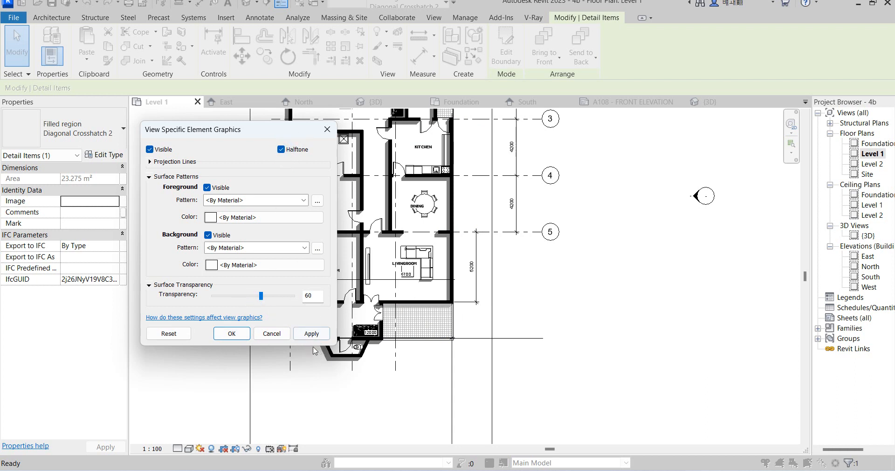
click(313, 334)
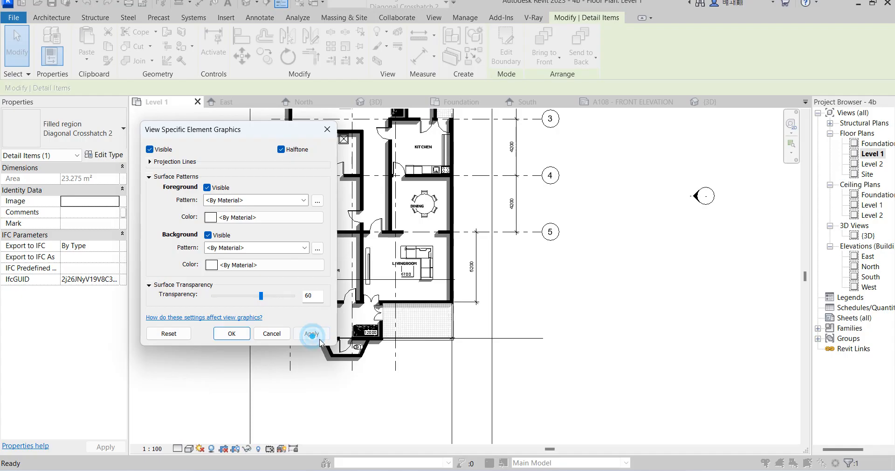
click(233, 334)
click(579, 305)
- Flip the double door in the PRIVATE LIVINGROOM's lower wall so it swings into the PRIVATE LIVINGROOM
scroll(404, 346, down, 1)
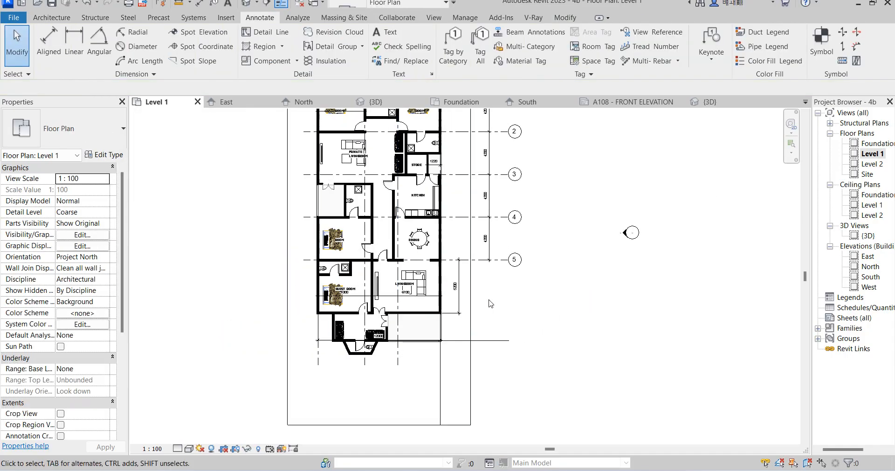
scroll(332, 191, up, 5)
click(355, 170)
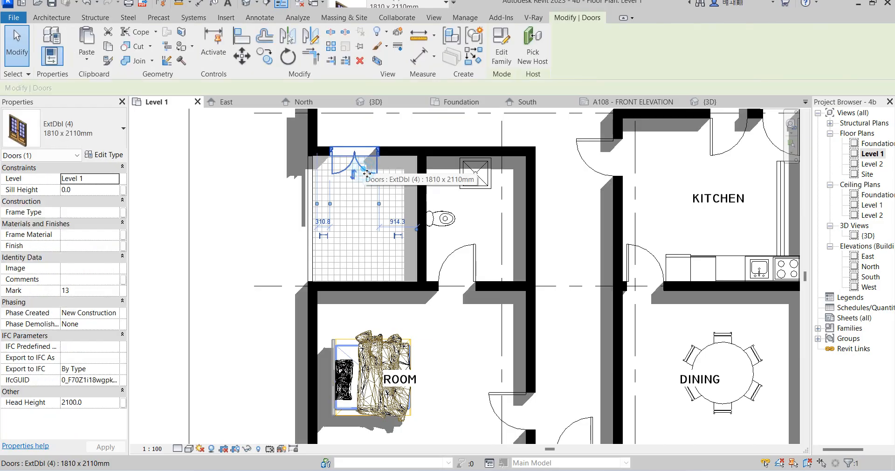
click(354, 175)
click(262, 191)
- In the South elevation, add a level at elevation 4400 above Level 2, aligned with the ends of the existing levels
scroll(275, 222, down, 6)
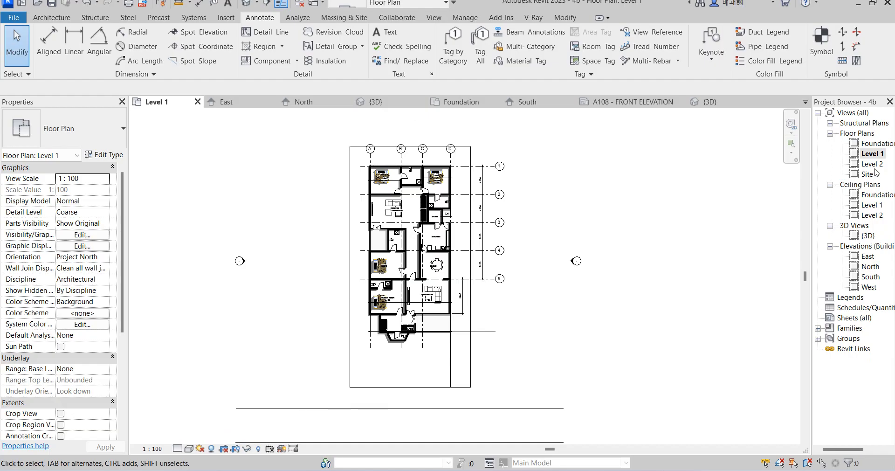
double_click(870, 278)
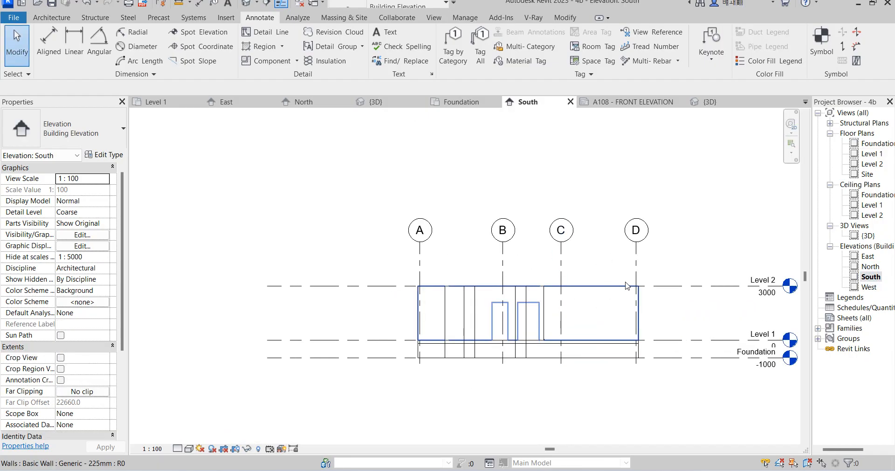
click(694, 286)
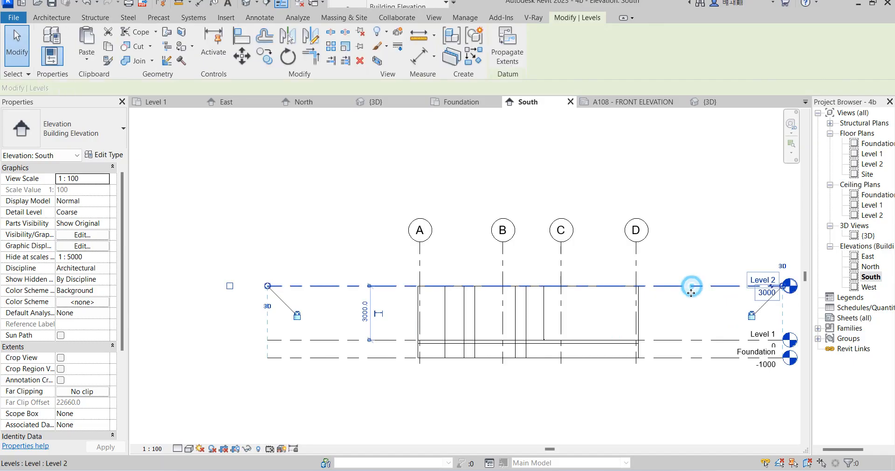
click(474, 57)
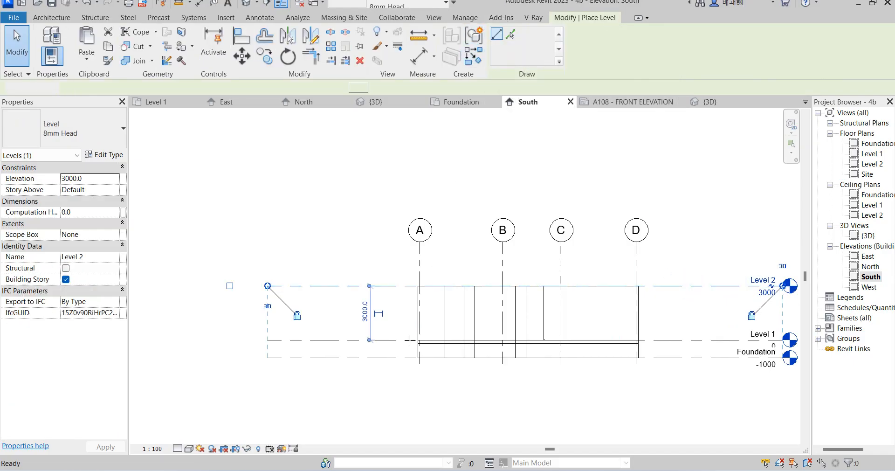
click(275, 266)
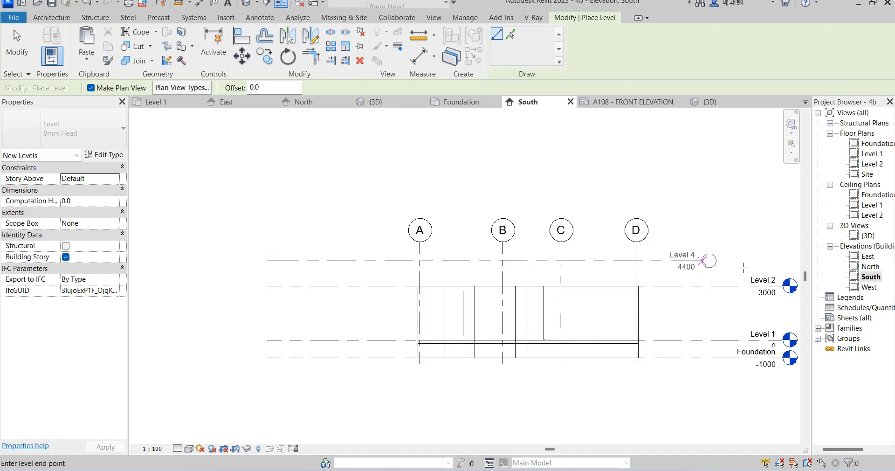
click(783, 266)
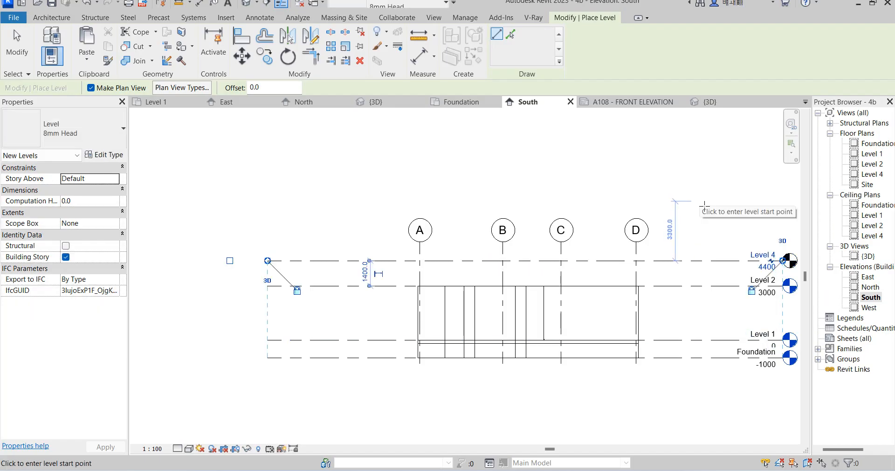
key(Escape)
key(Escape)
- Return to the Level 1 floor plan and rename the Level 4 floor plan to Level 3, including its corresponding level and views
double_click(872, 154)
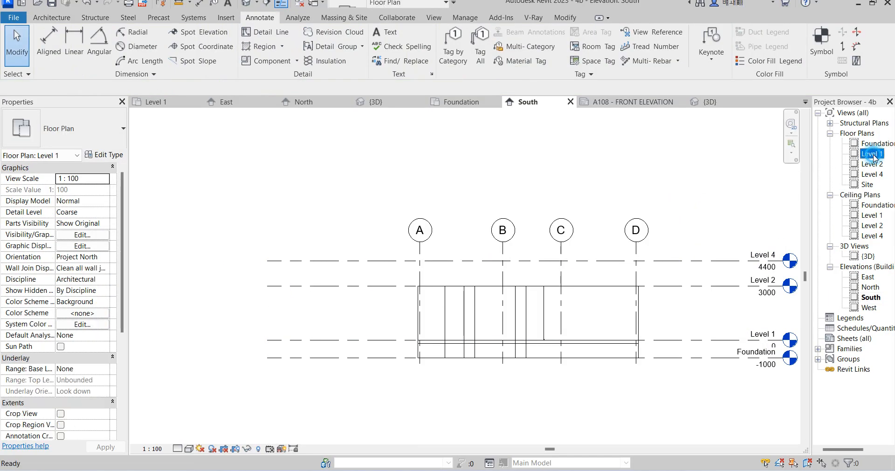
scroll(457, 308, up, 4)
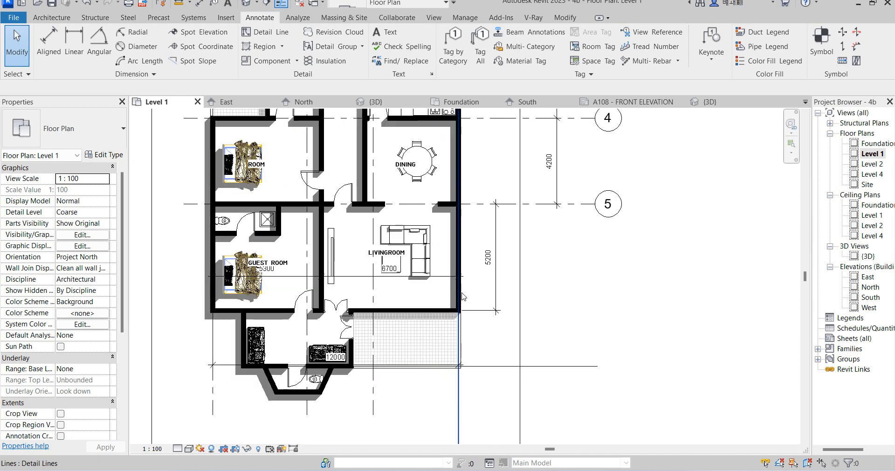
scroll(457, 307, up, 3)
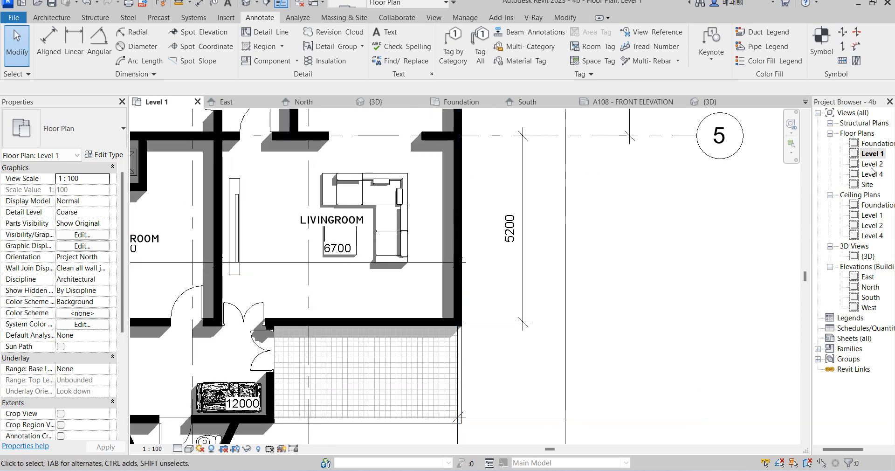
click(871, 173)
right_click(871, 174)
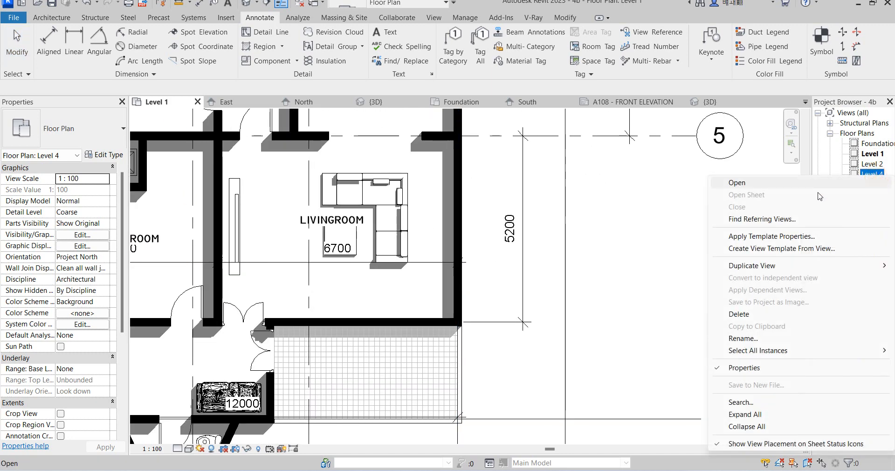
mouse_move(783, 267)
click(743, 339)
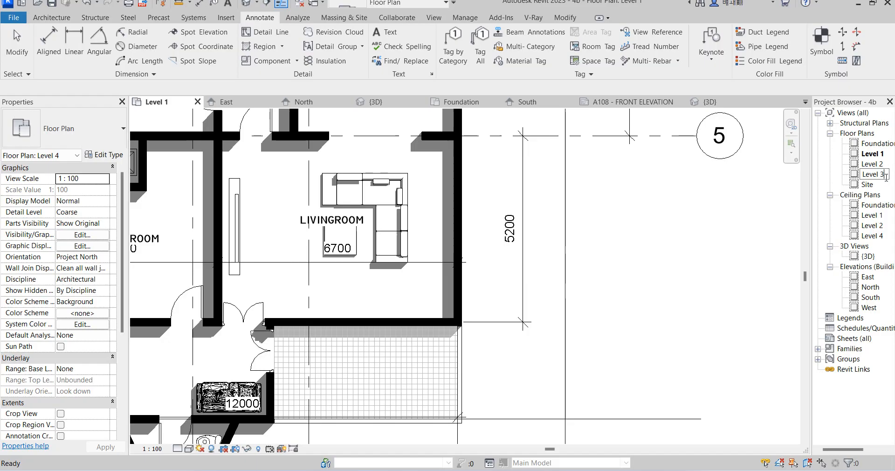
key(Return)
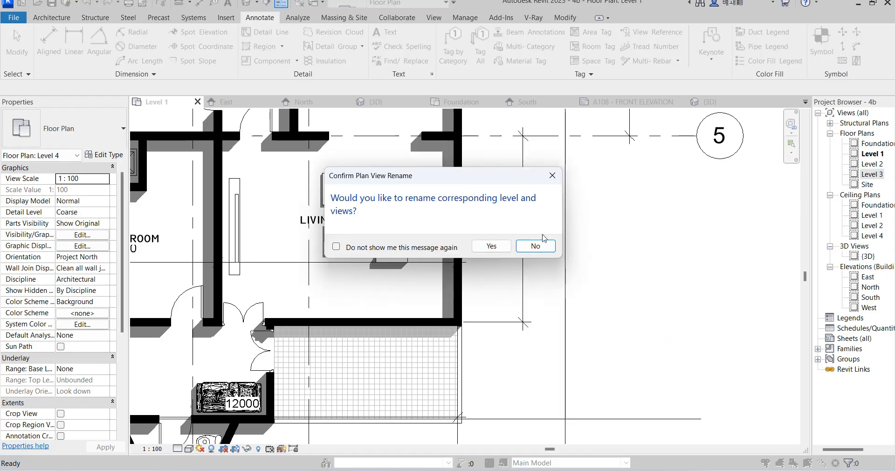
click(492, 245)
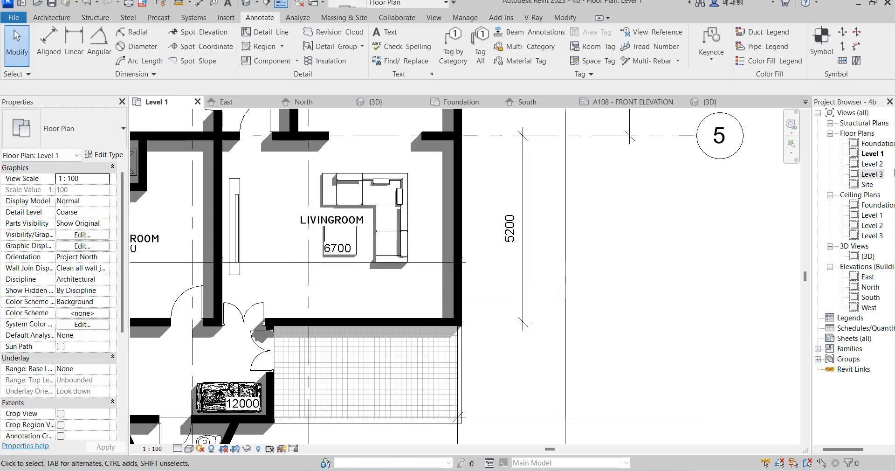
- Open the Level 3 floor plan and set its underlay base level to Level 1
double_click(872, 174)
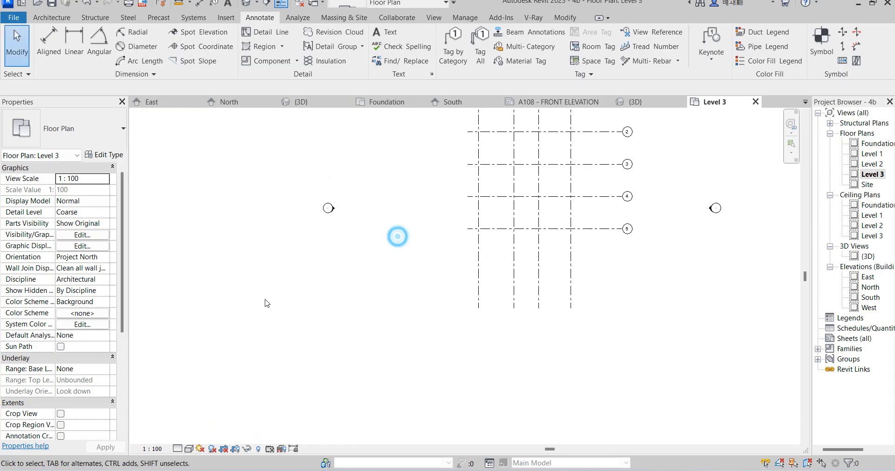
scroll(120, 302, down, 3)
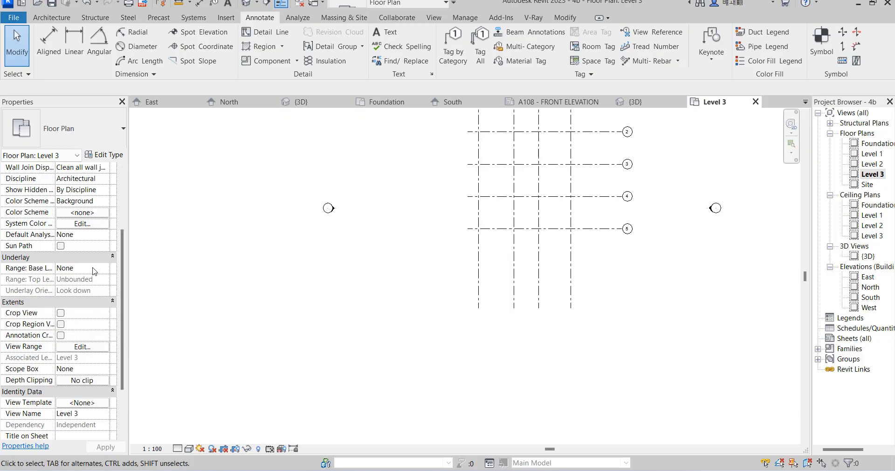
click(105, 268)
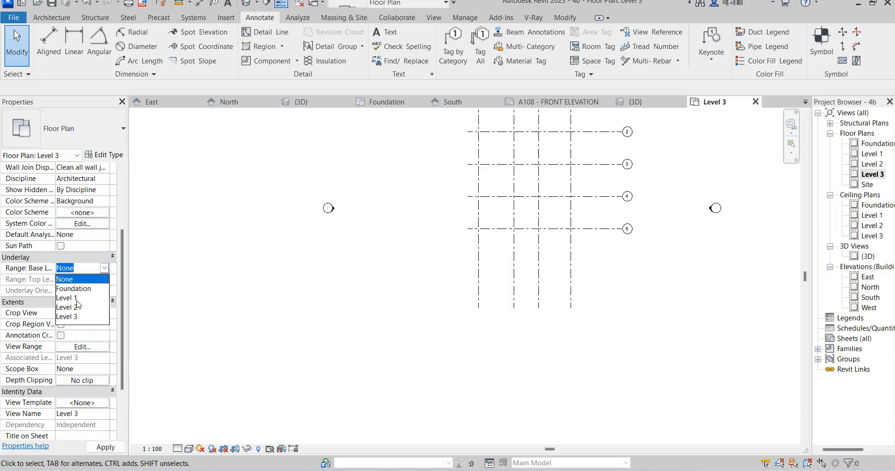
click(78, 300)
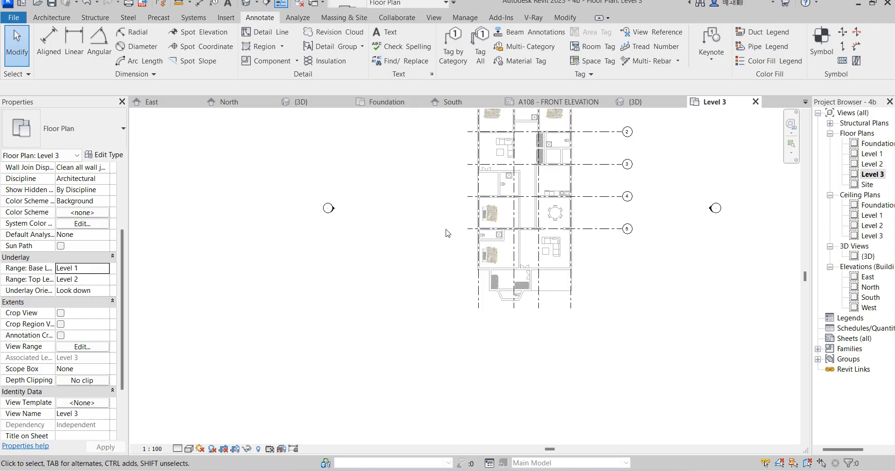
scroll(499, 305, up, 6)
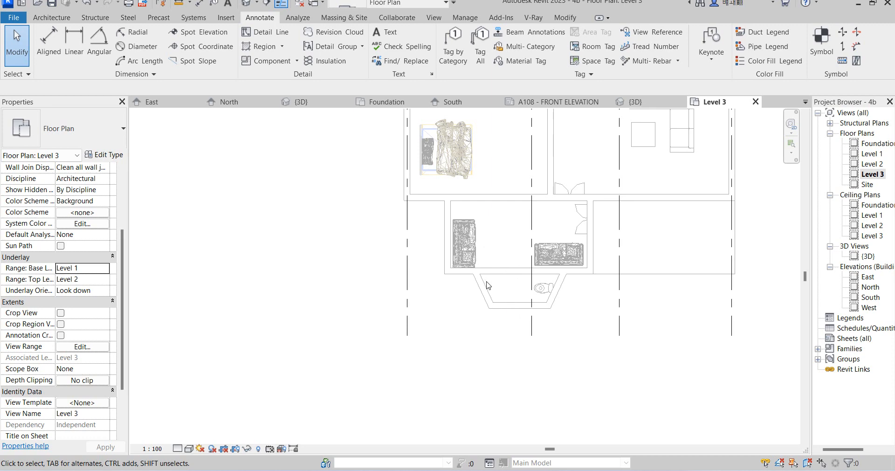
scroll(488, 286, down, 6)
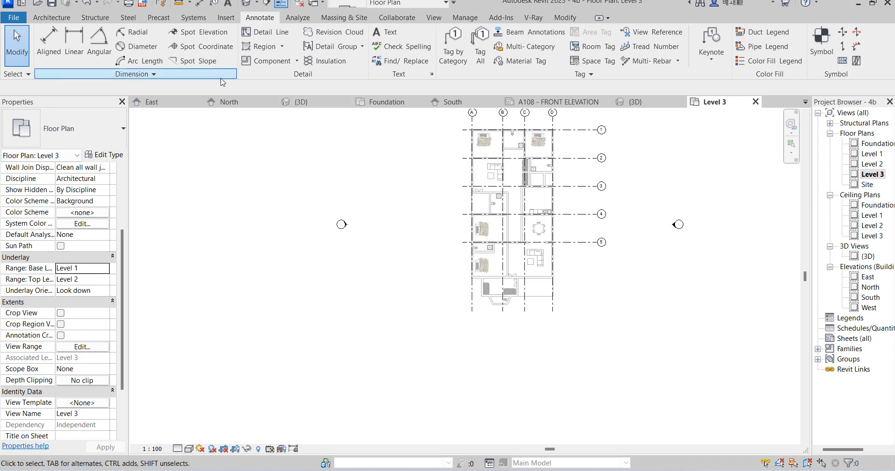
- Draw a rectangular run of Generic - 225mm walls, 1500 high and unconnected, around the building outline from the grid 1 corner to grid D
click(51, 17)
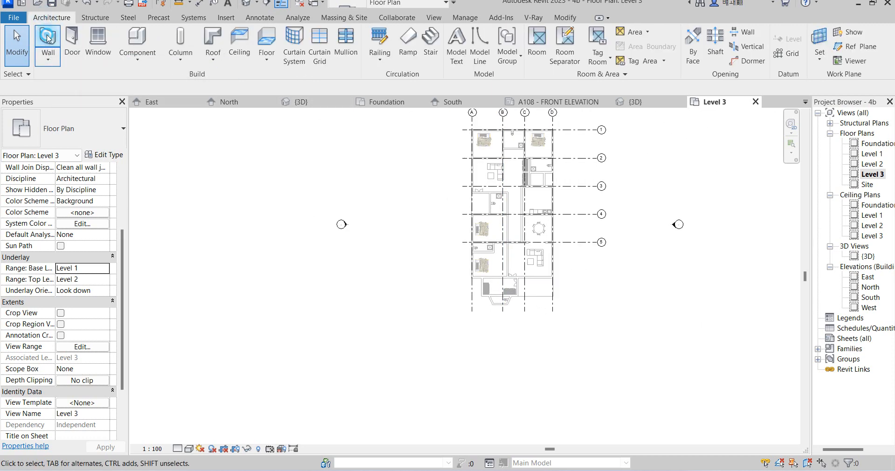
click(48, 38)
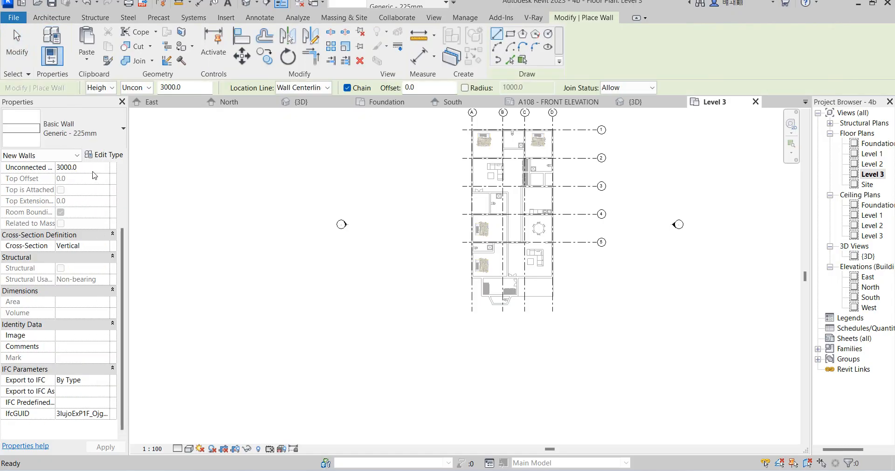
click(123, 233)
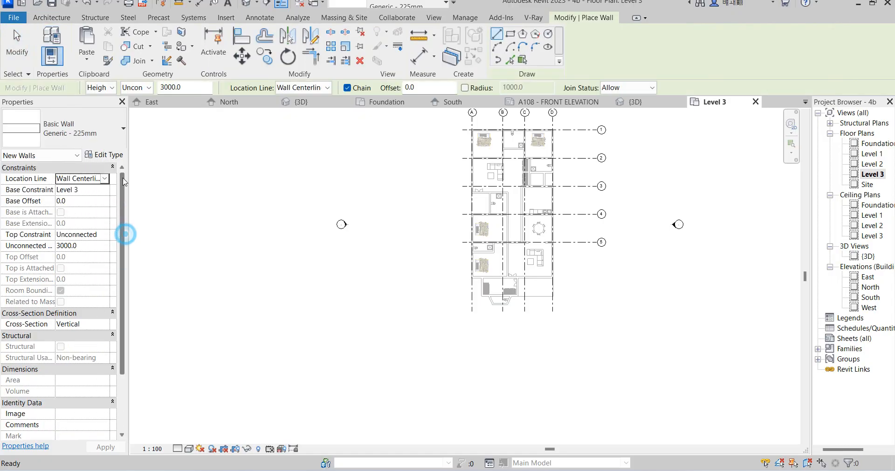
click(91, 246)
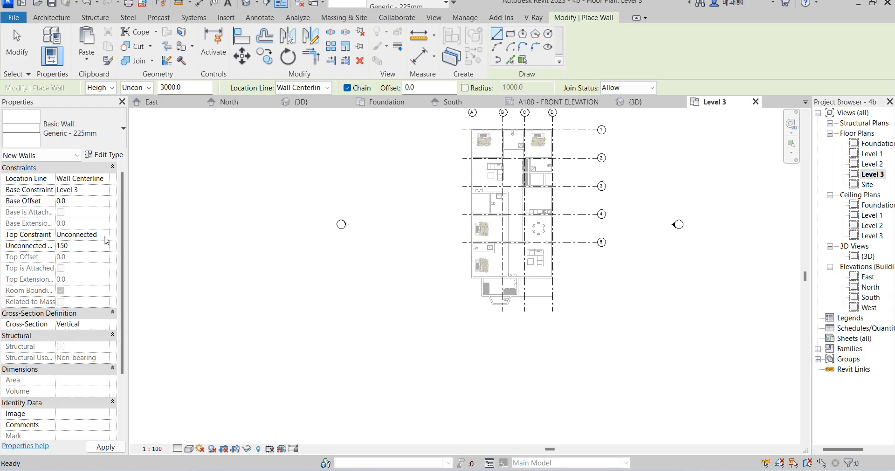
click(510, 33)
scroll(468, 133, up, 7)
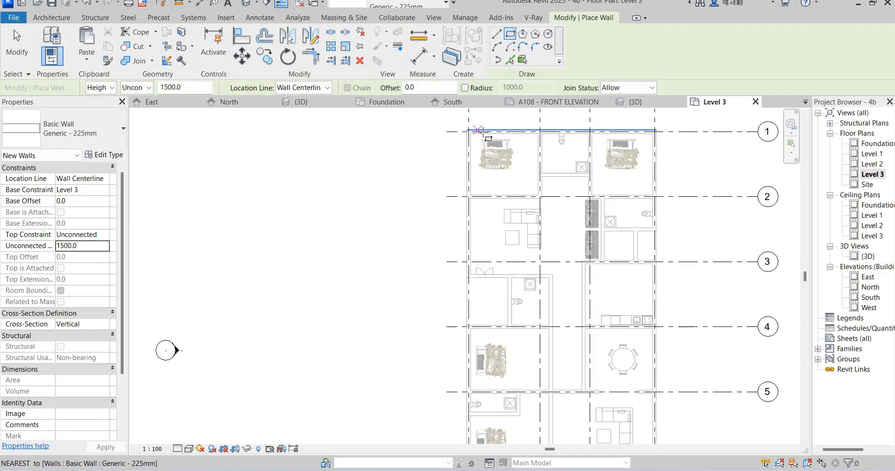
click(460, 127)
scroll(485, 200, down, 6)
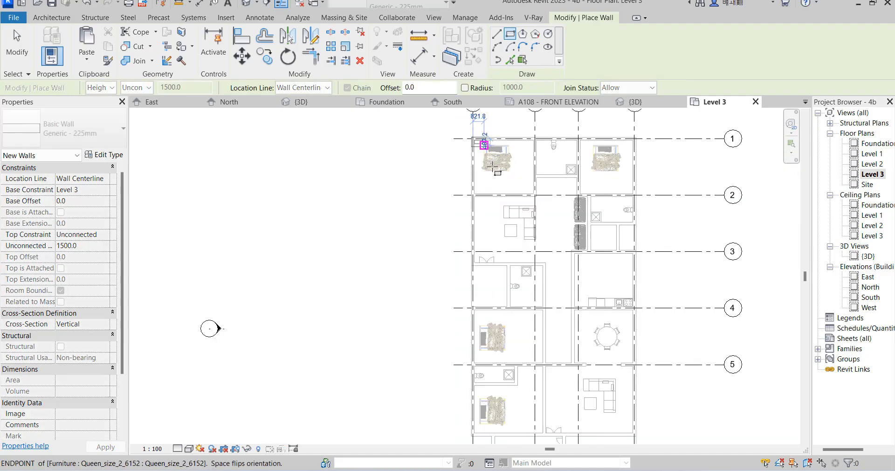
scroll(532, 286, up, 7)
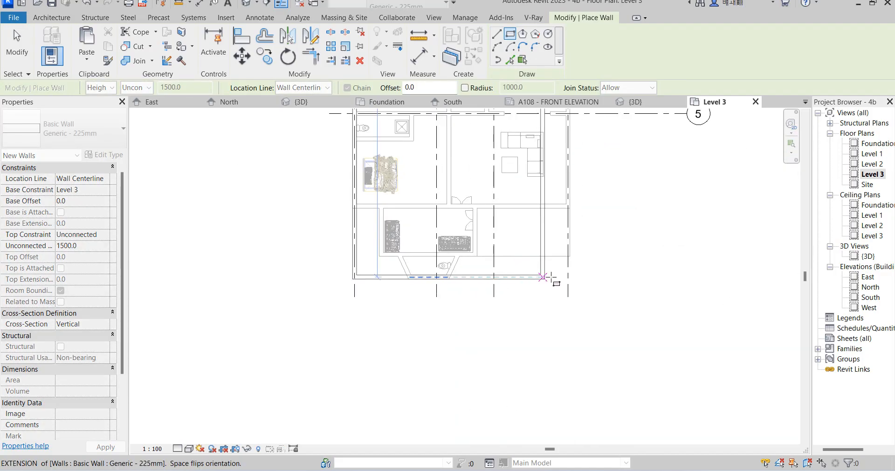
scroll(577, 254, up, 4)
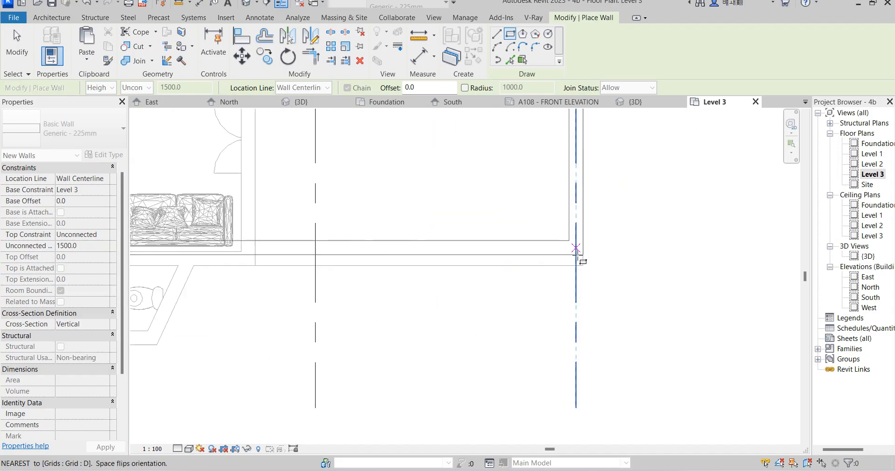
click(576, 258)
scroll(690, 261, down, 4)
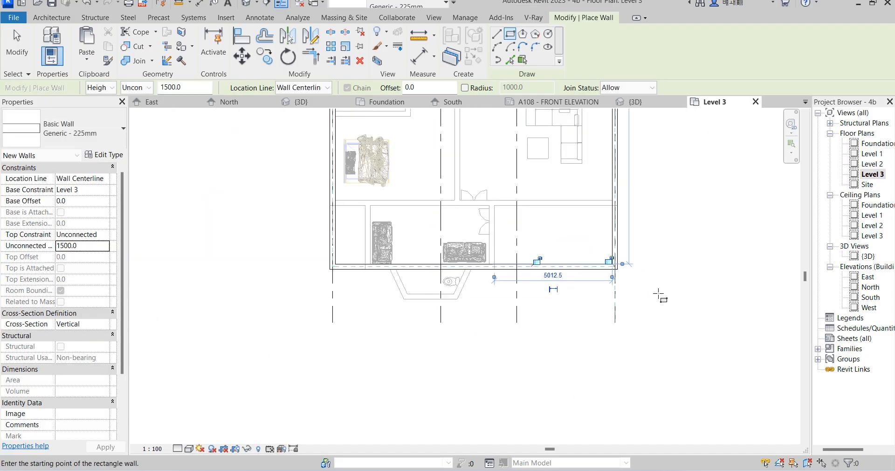
scroll(536, 303, up, 3)
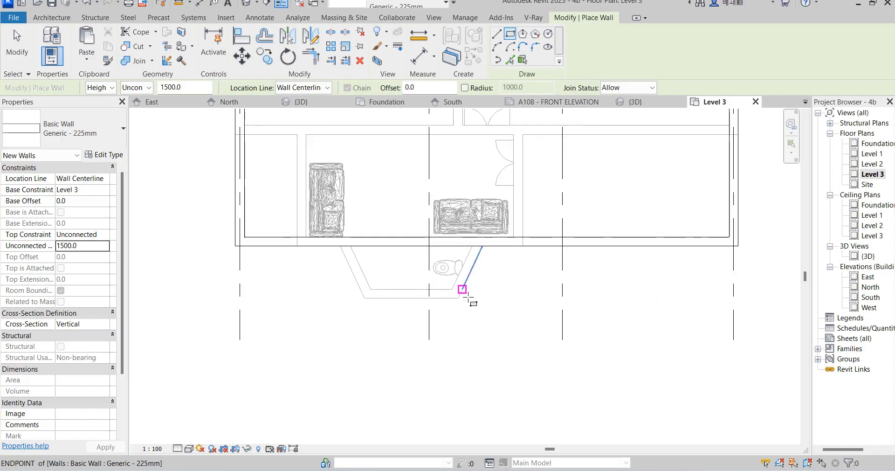
scroll(513, 321, down, 5)
right_click(711, 202)
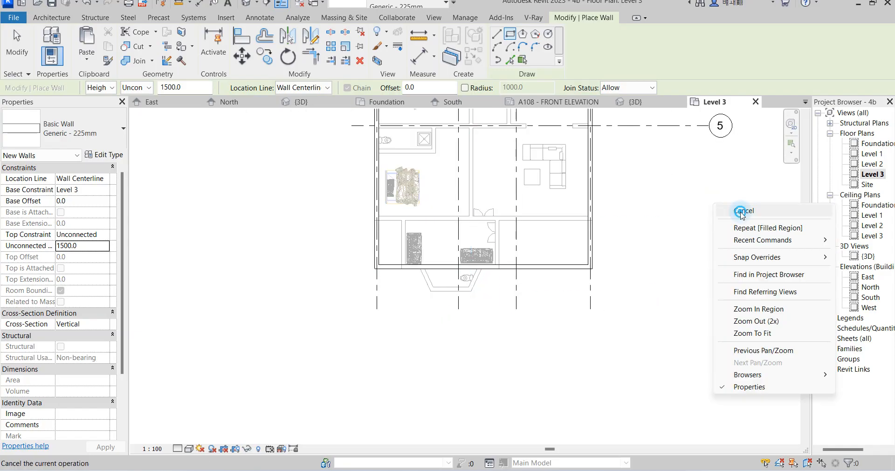
click(737, 209)
- Check the new walls in 3D, and in the South elevation set the base constraint of all four to Level 2
double_click(868, 256)
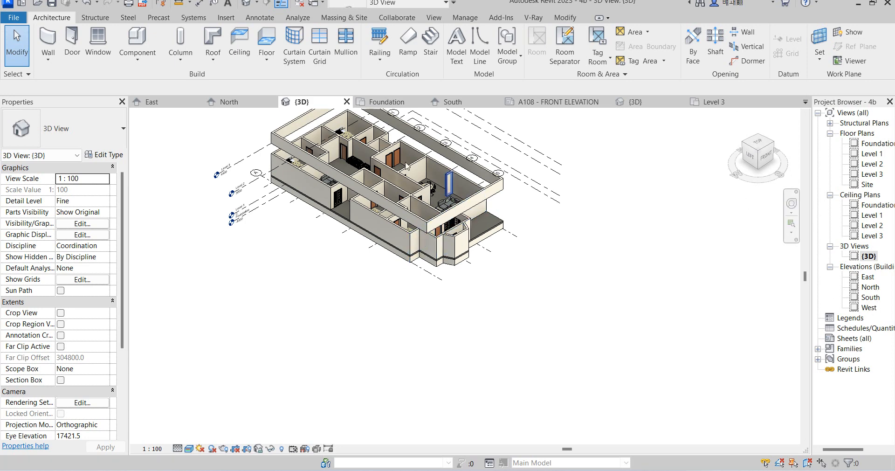
double_click(870, 298)
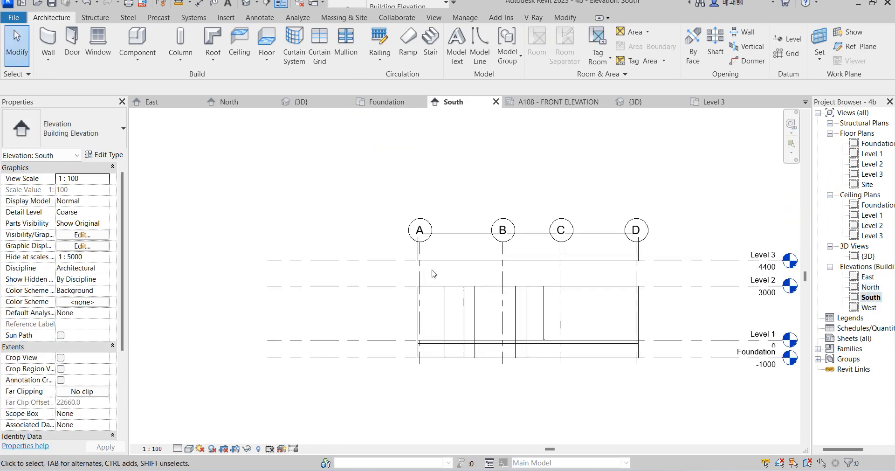
drag(369, 229, 692, 276)
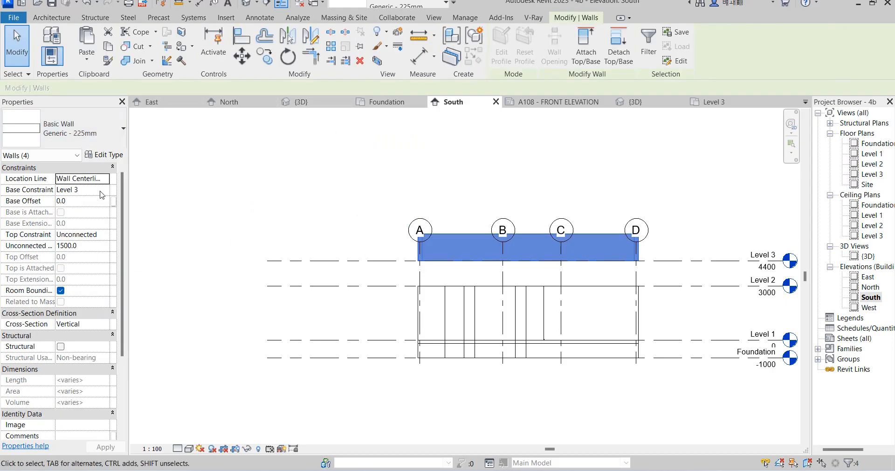
click(105, 192)
click(78, 218)
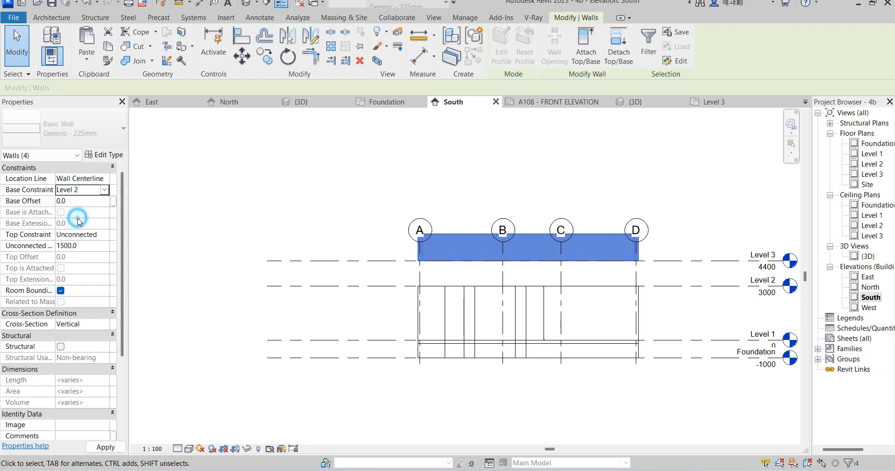
click(715, 211)
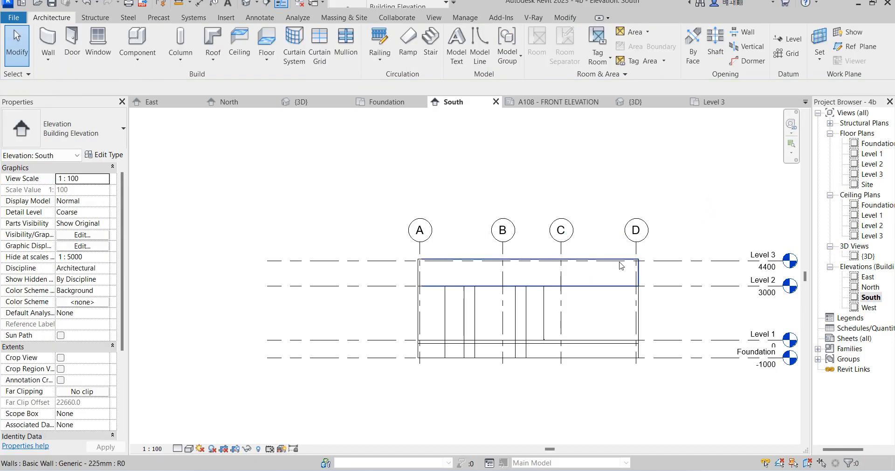
- Examine the front of the house in the 3D view and compare it with the reference image 4bed.png in the photo viewer
double_click(868, 256)
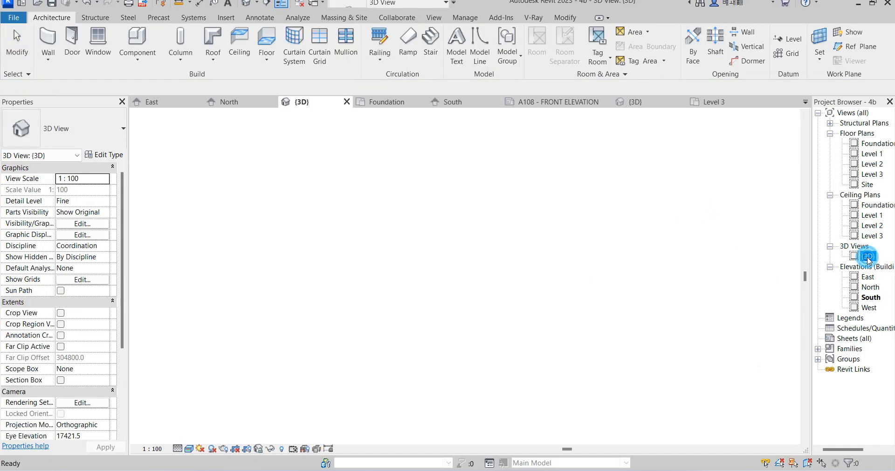
scroll(475, 223, up, 4)
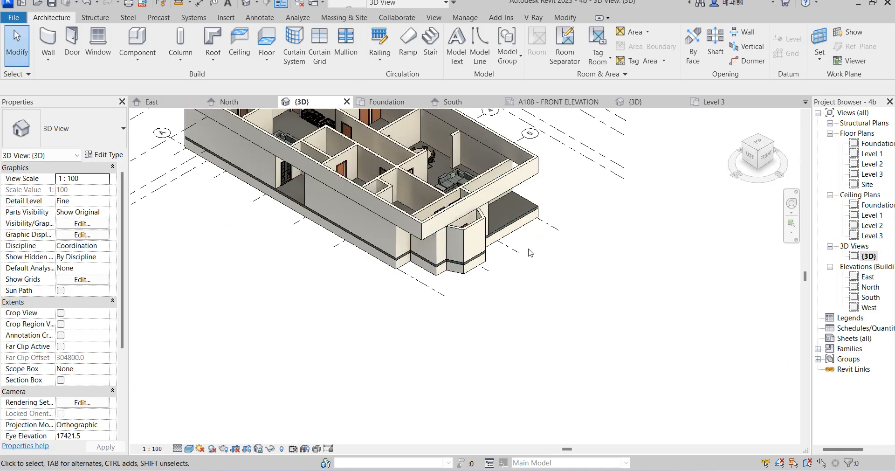
scroll(513, 247, down, 3)
scroll(441, 228, up, 5)
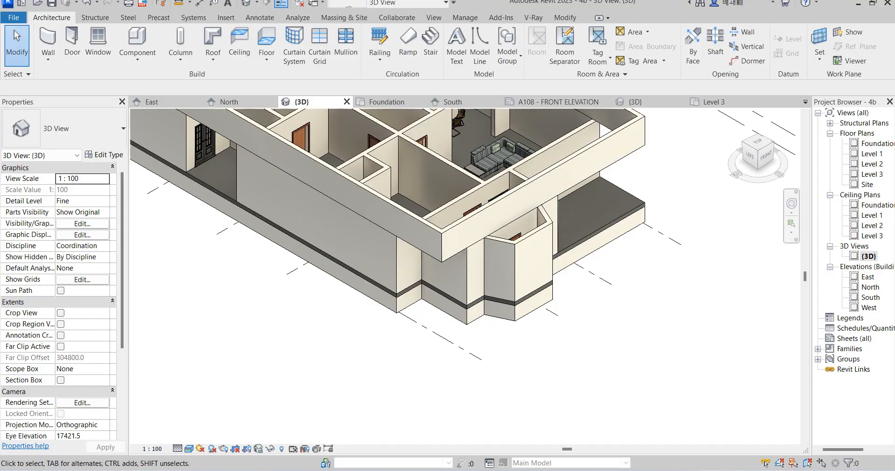
mouse_move(653, 470)
click(653, 426)
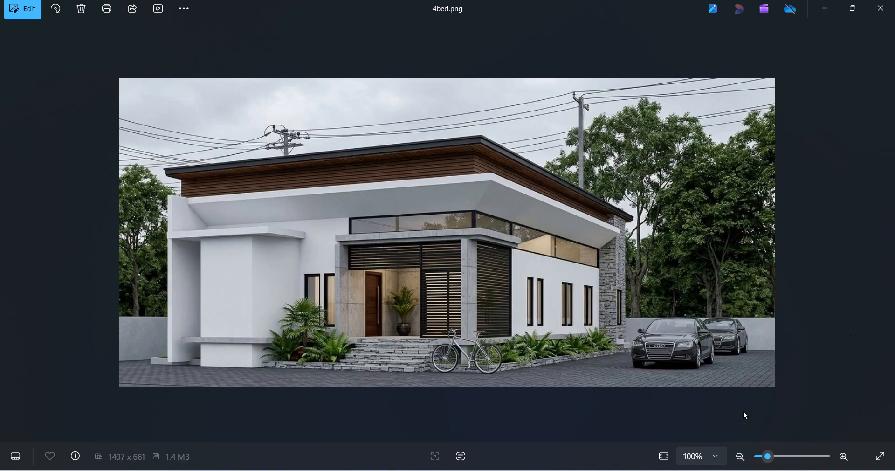
click(627, 470)
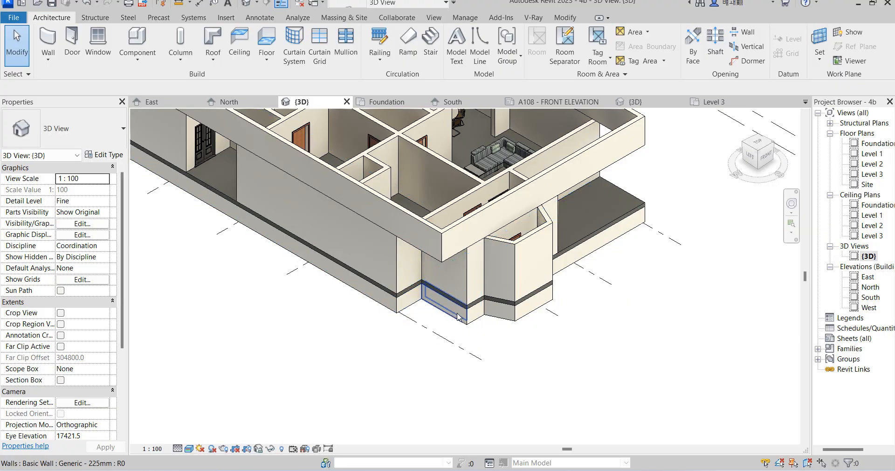
- Inspect the whole house in the 3D view, including the constraints of the upper perimeter wall beside grid 1
scroll(687, 363, down, 5)
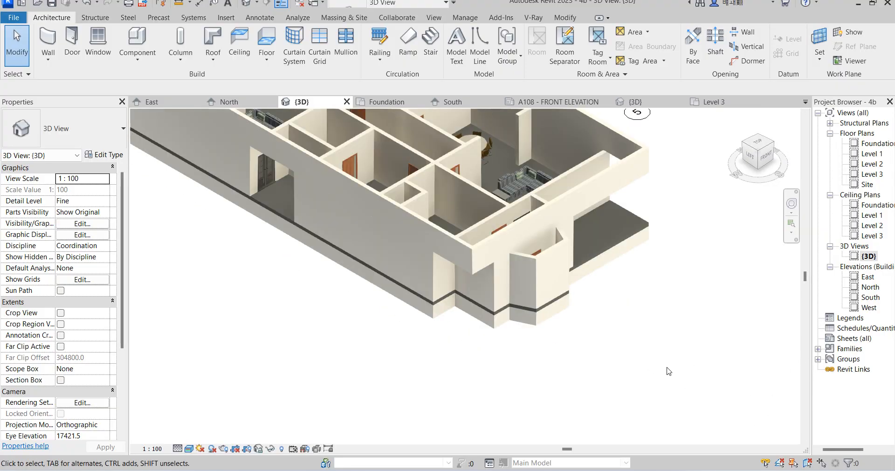
scroll(607, 303, up, 3)
scroll(608, 303, up, 4)
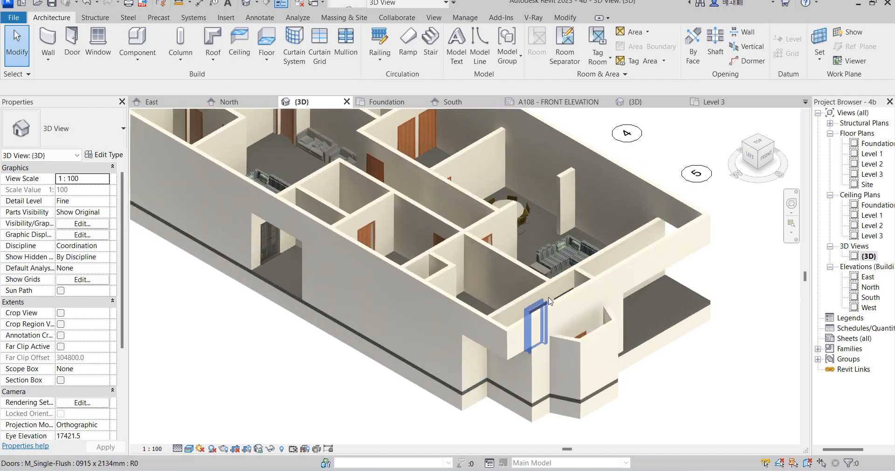
scroll(515, 328, down, 5)
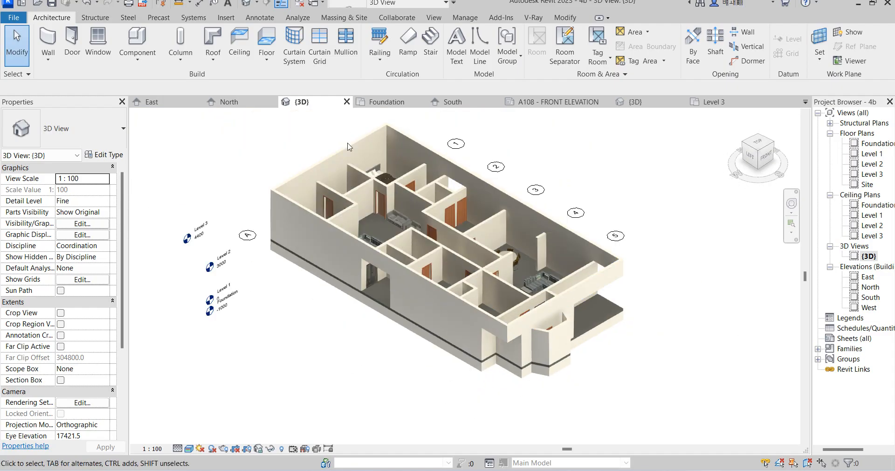
click(313, 162)
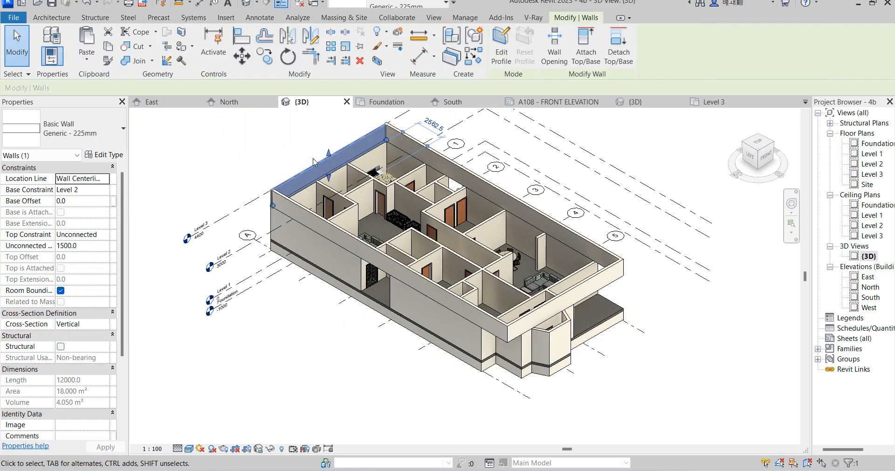
scroll(312, 164, up, 2)
click(266, 143)
scroll(266, 146, down, 4)
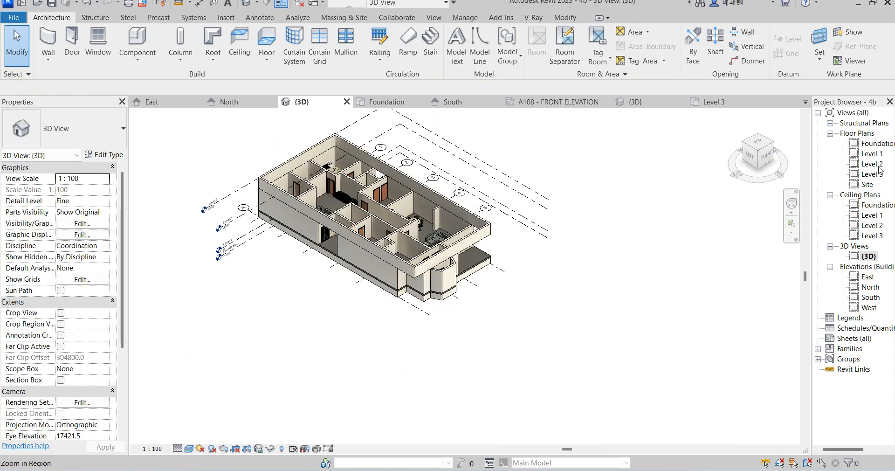
- On Level 3, draw a rectangular roof footprint around the outer walls with a 600 offset, starting from the grid A/1 corner
double_click(872, 175)
scroll(499, 319, down, 3)
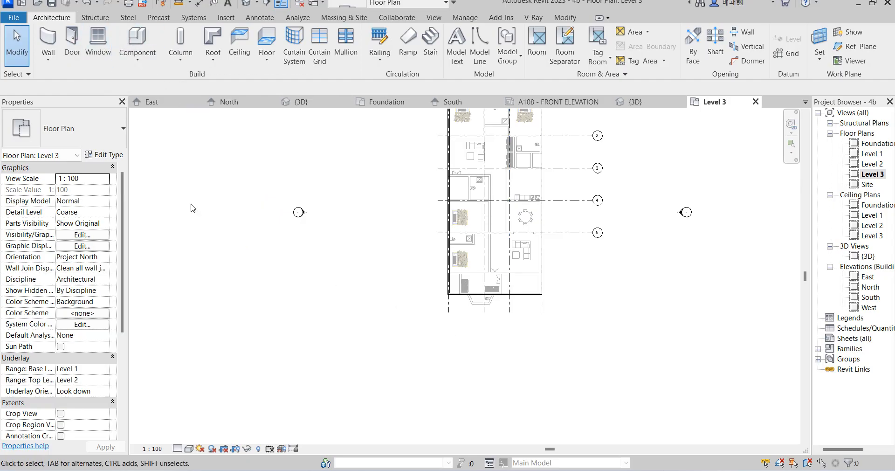
click(213, 60)
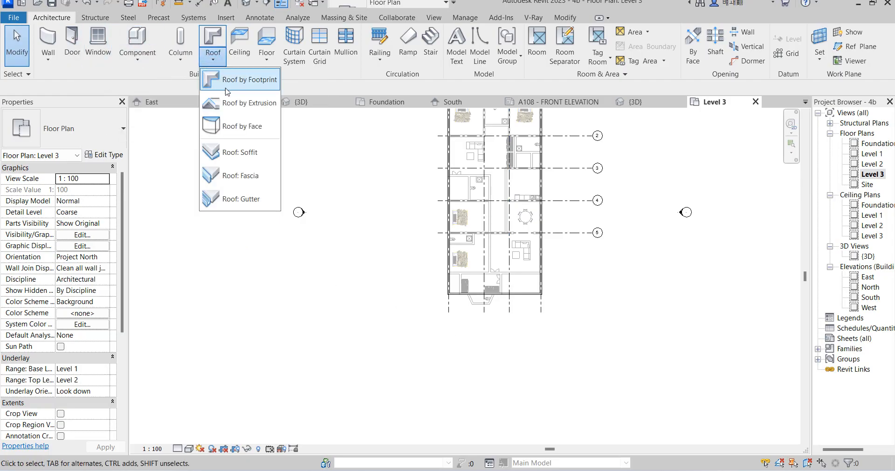
click(226, 88)
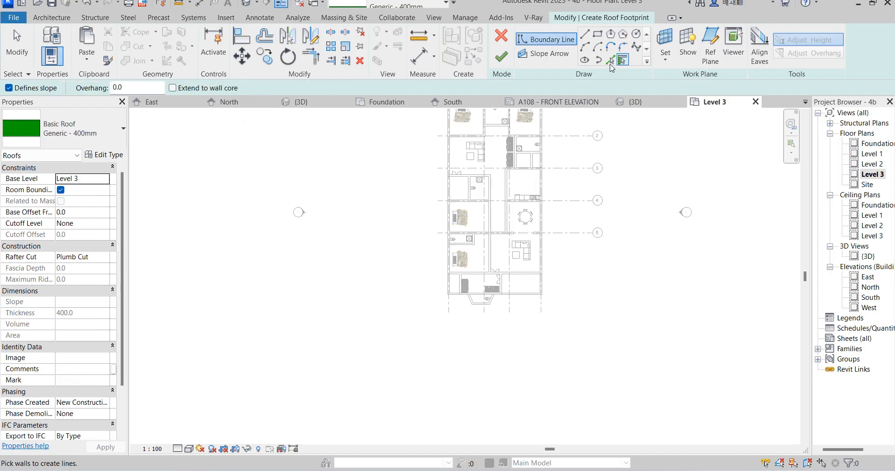
click(598, 34)
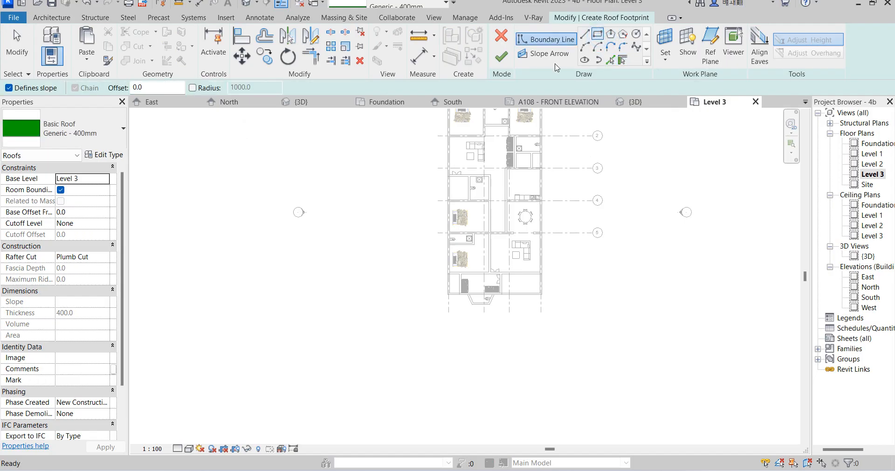
scroll(456, 205, up, 5)
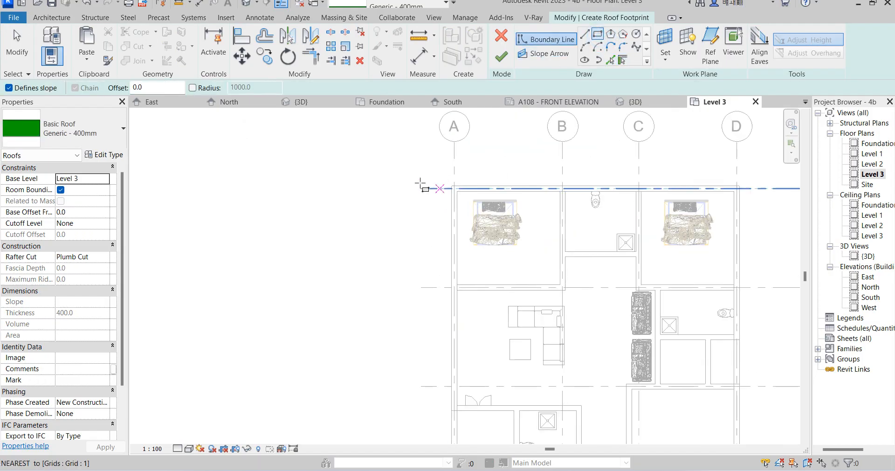
click(138, 87)
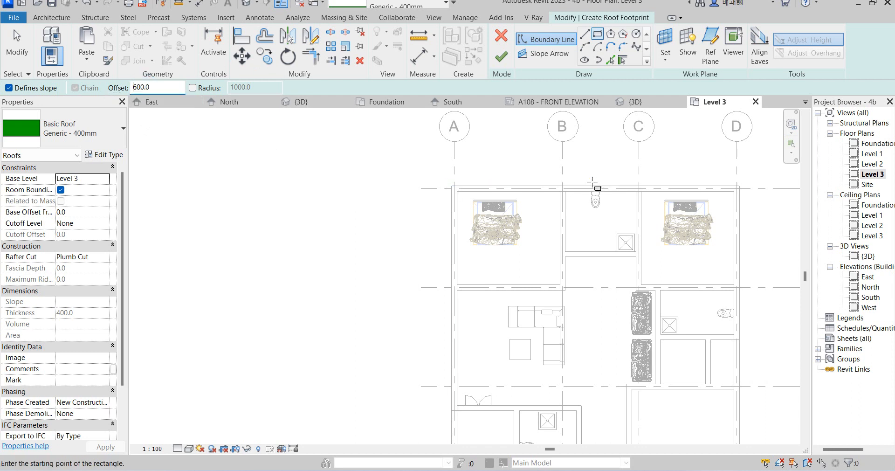
click(454, 186)
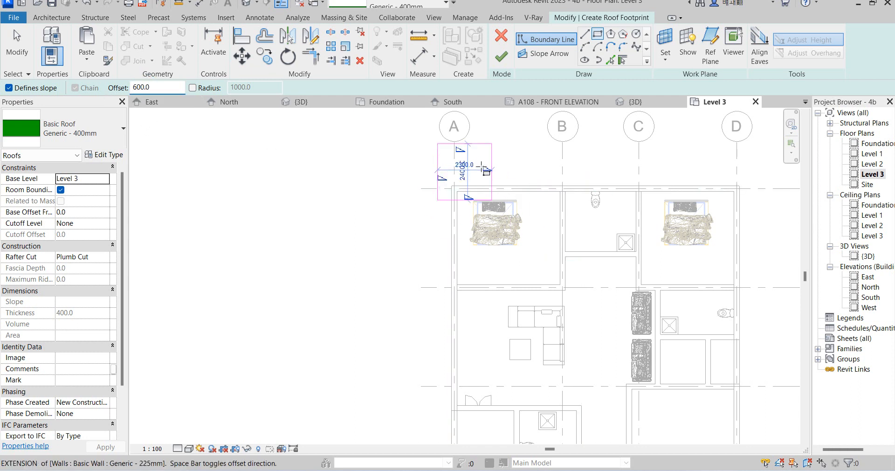
scroll(566, 364, down, 4)
scroll(580, 394, up, 5)
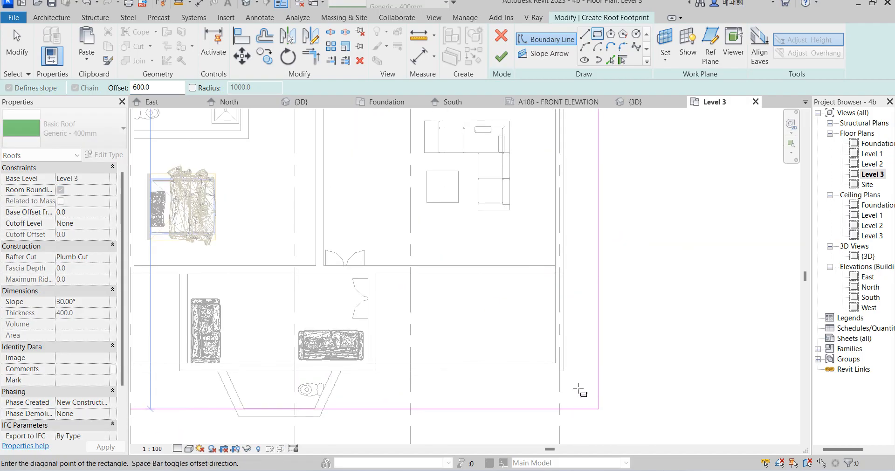
click(565, 371)
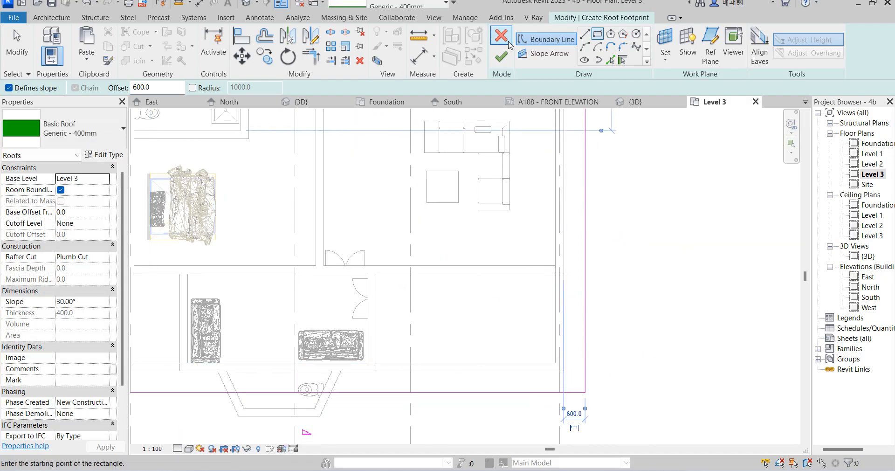
- Finish the Generic - 400mm roof with the highlighted walls attached, and check it in the South elevation and 3D view
click(501, 57)
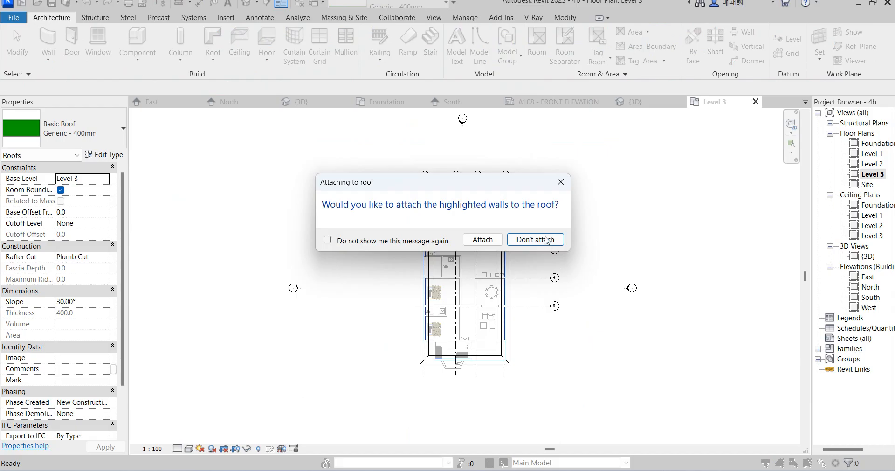
click(482, 239)
scroll(536, 320, up, 5)
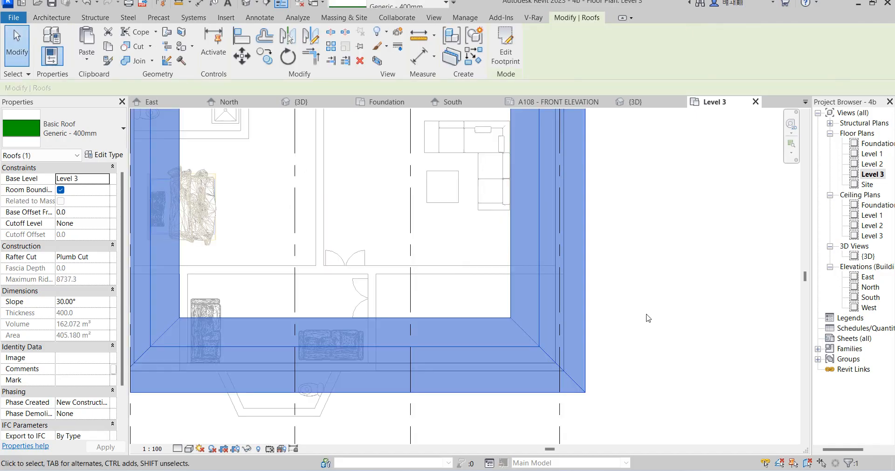
double_click(872, 298)
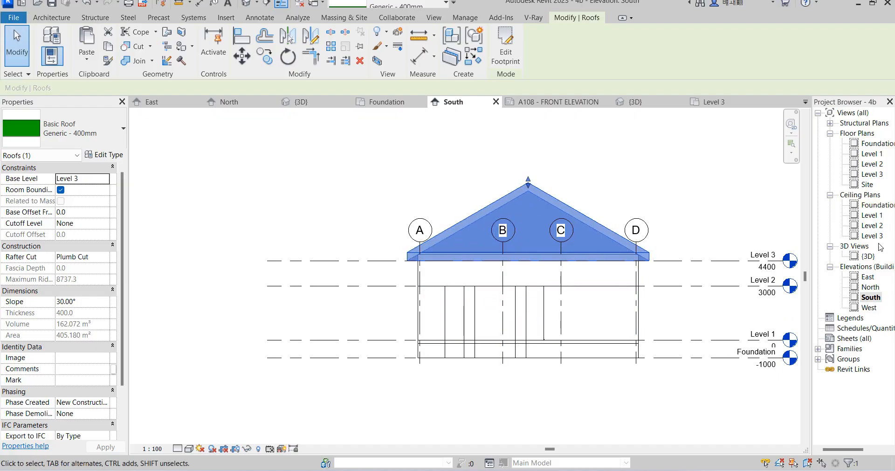
double_click(869, 256)
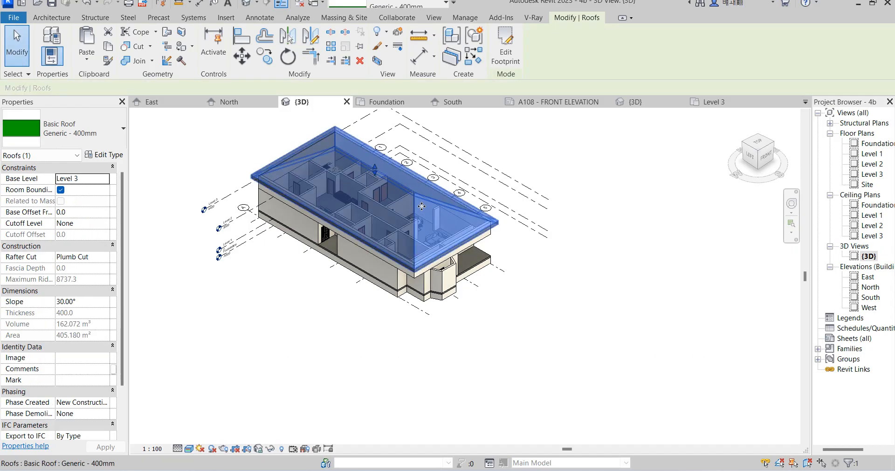
- Edit the roof footprint so that the front and both long boundary lines do not define slope
click(507, 55)
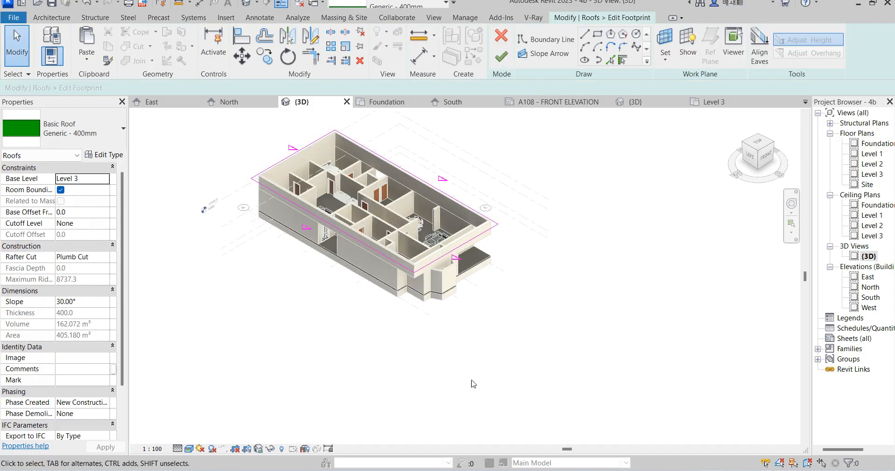
drag(471, 380, 378, 160)
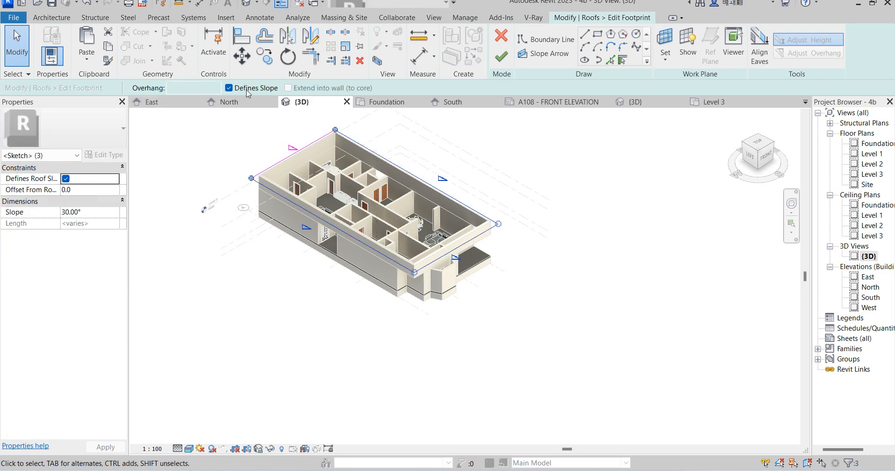
click(229, 88)
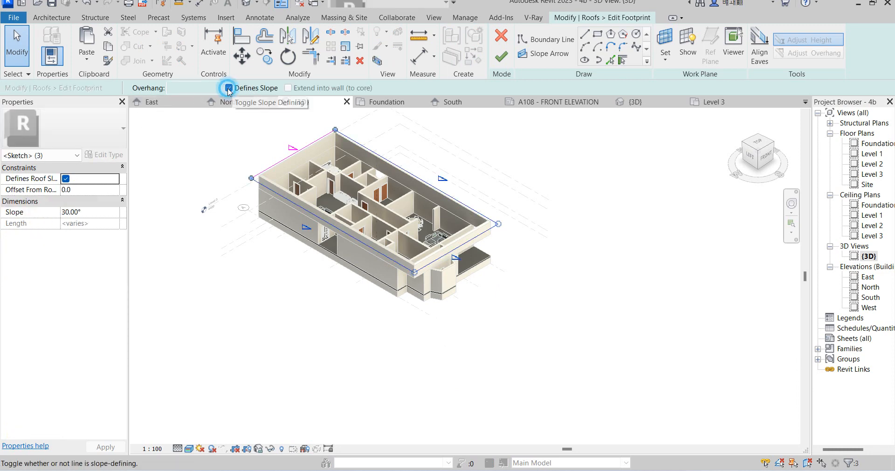
click(218, 128)
- Set the slope of the rear boundary line beside grid 1 to 5° and finish the footprint edit
click(277, 166)
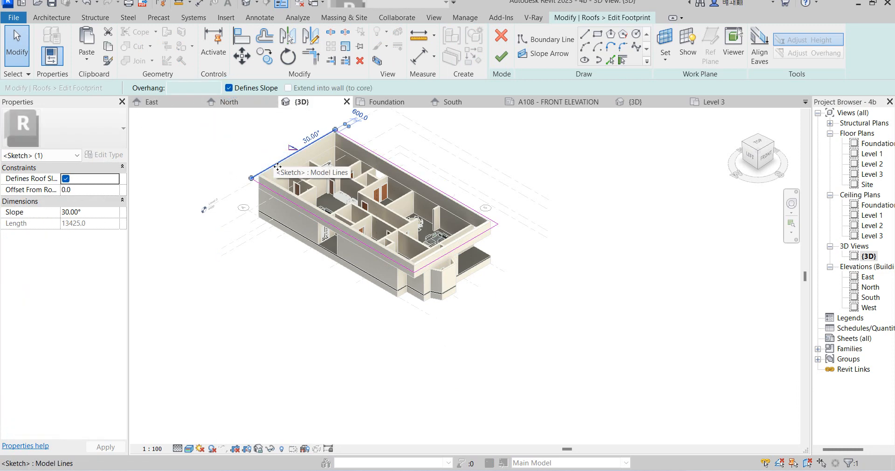
click(311, 144)
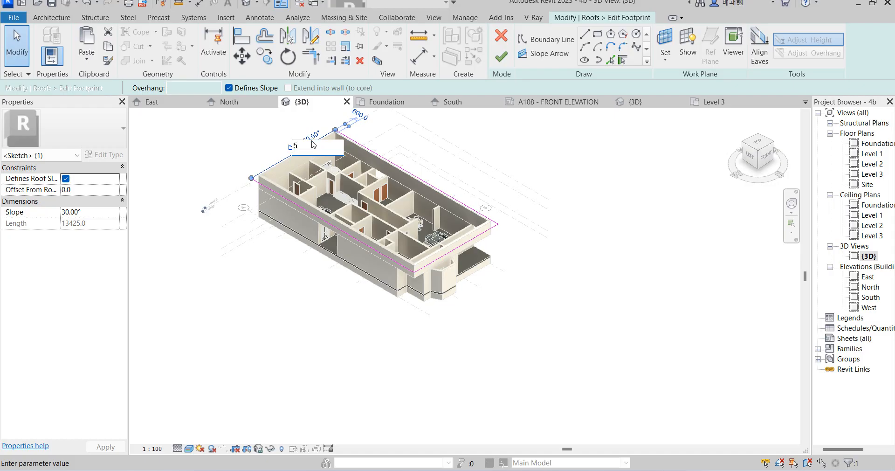
key(Return)
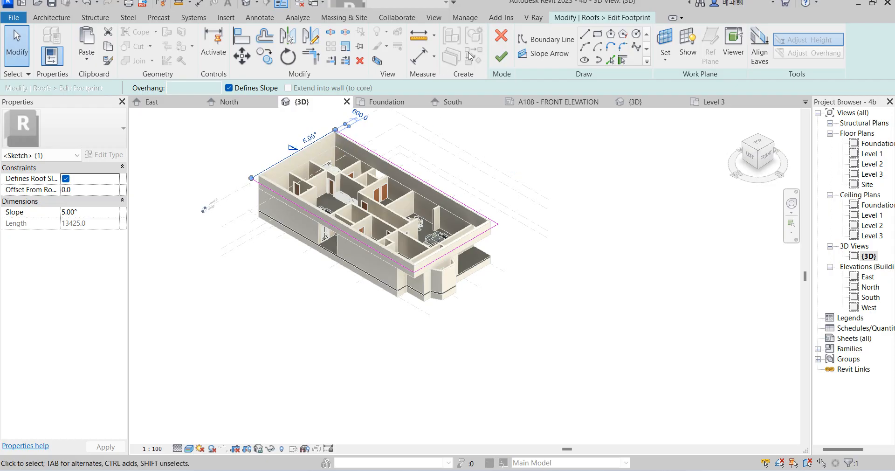
click(501, 56)
click(584, 237)
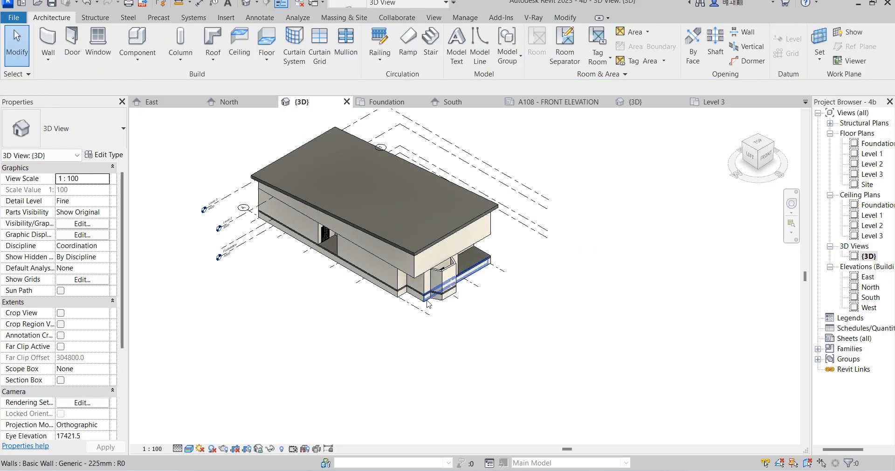
- Inspect the roof from the side in 3D and set its slope to 3°
scroll(428, 304, up, 3)
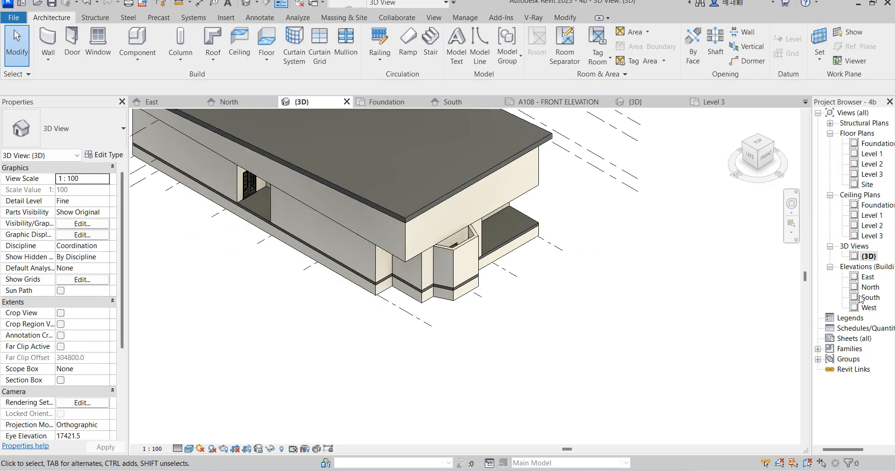
click(757, 152)
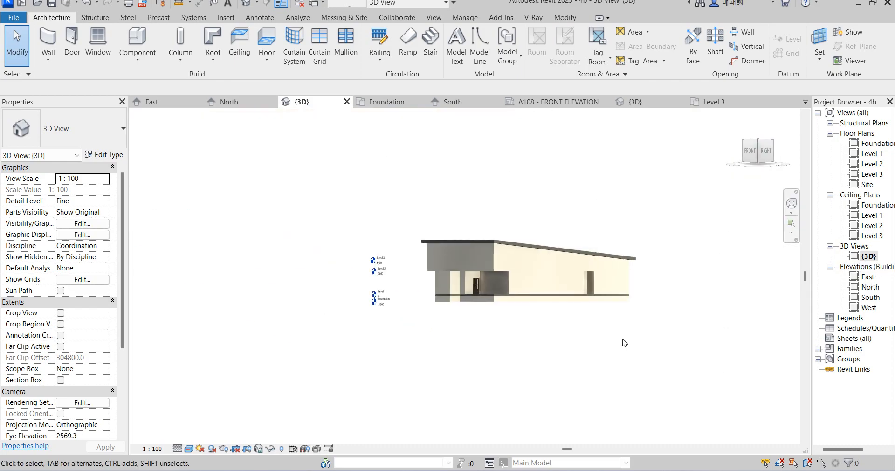
scroll(503, 251, up, 5)
click(503, 250)
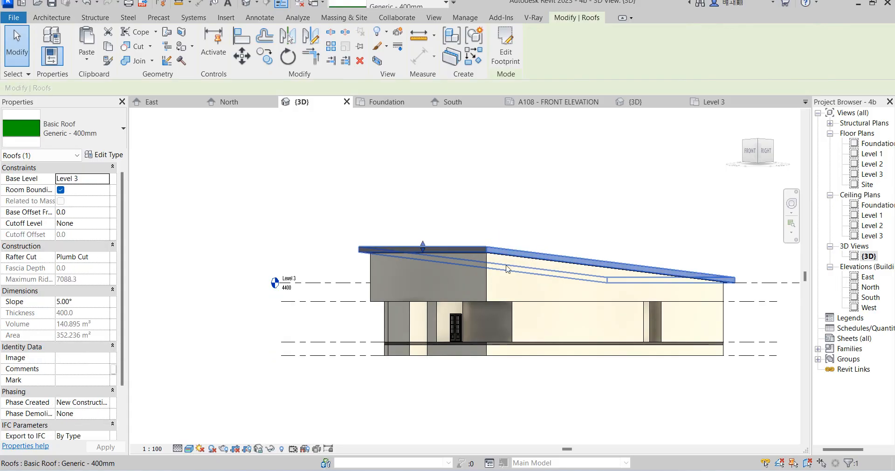
click(83, 302)
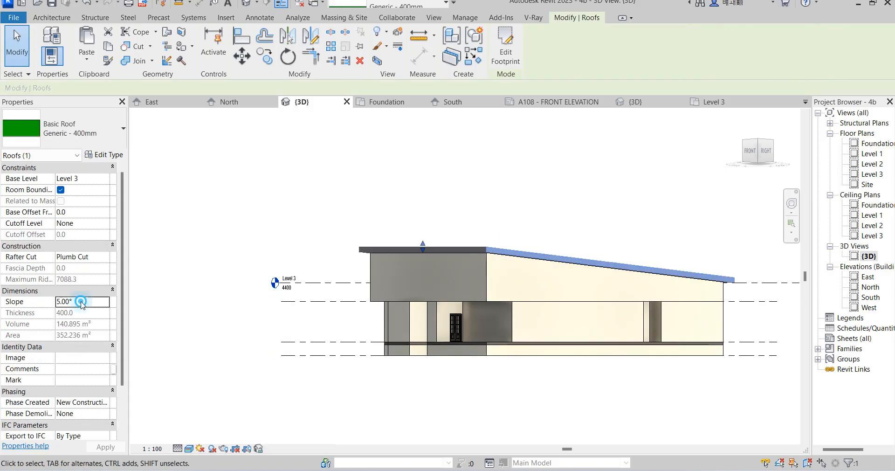
text(3)
key(Return)
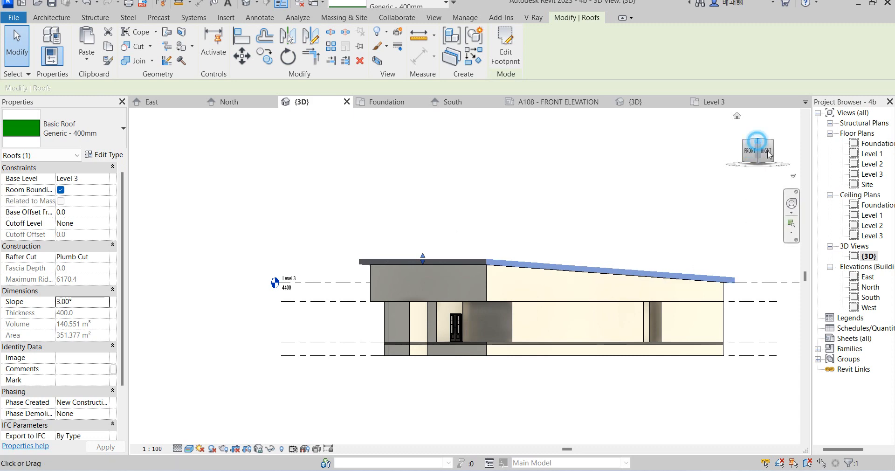
- Set the structure layer thickness of the Generic - 400mm roof type to 50
drag(768, 155, 718, 156)
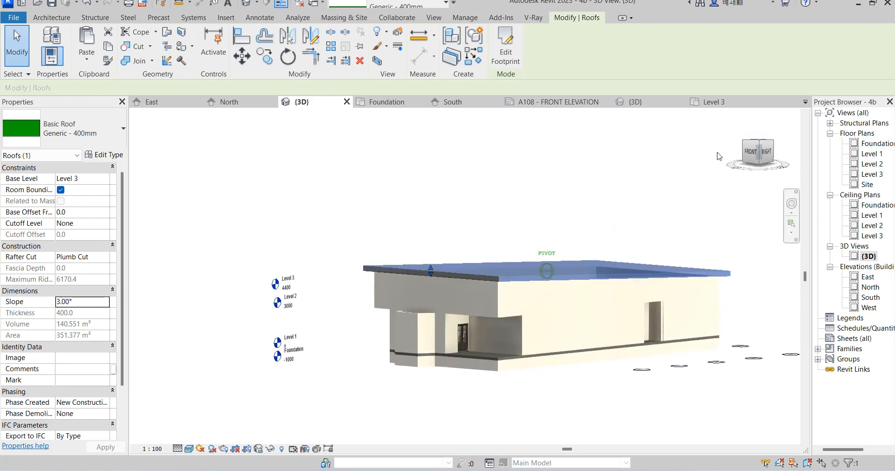
scroll(442, 284, up, 2)
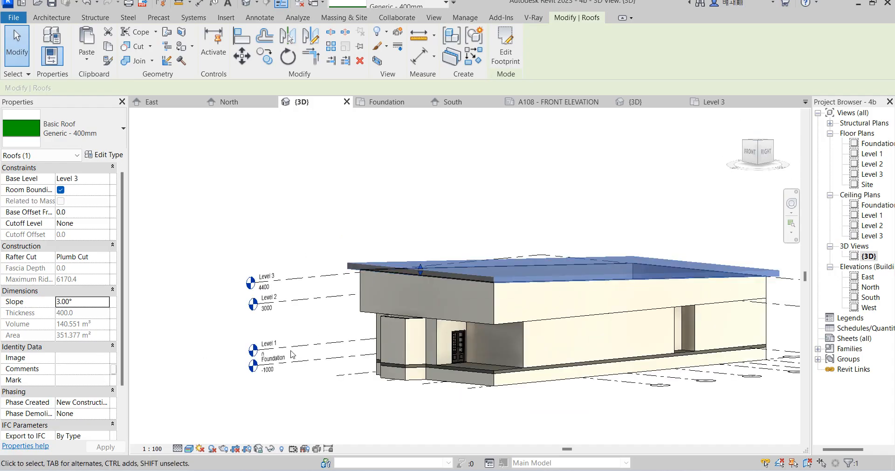
click(114, 156)
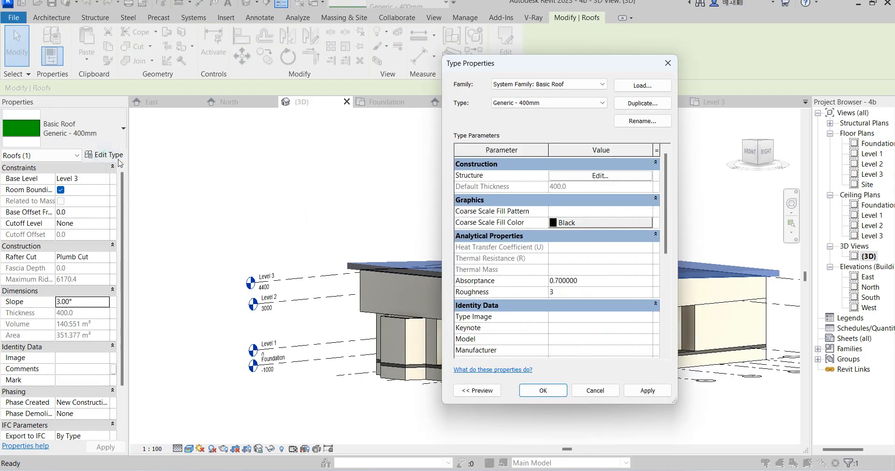
click(601, 176)
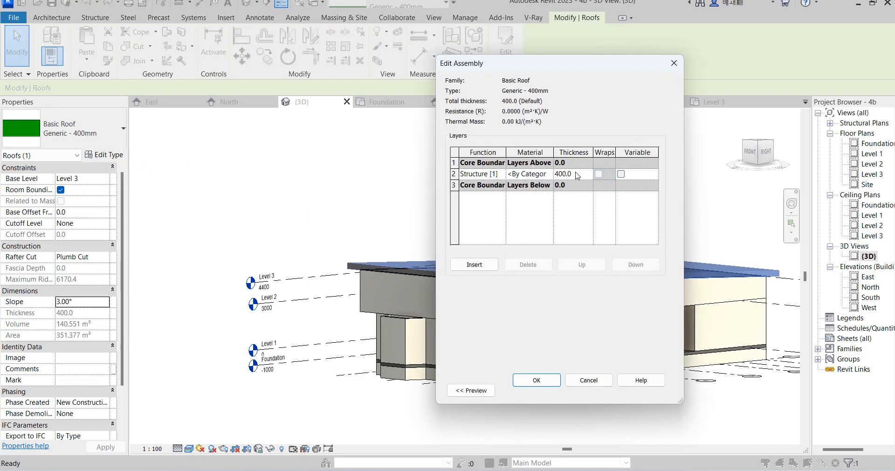
click(551, 174)
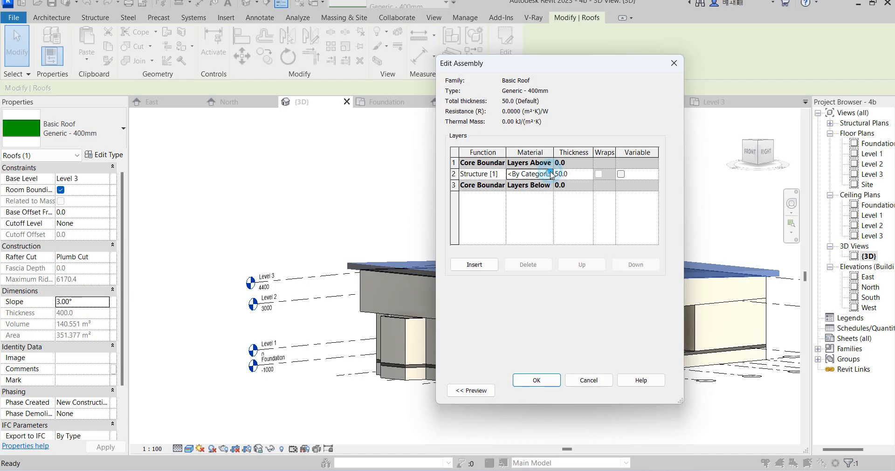
- Duplicate the Concrete Masonry Units(1) material while choosing a material for the roof's structure layer
click(550, 173)
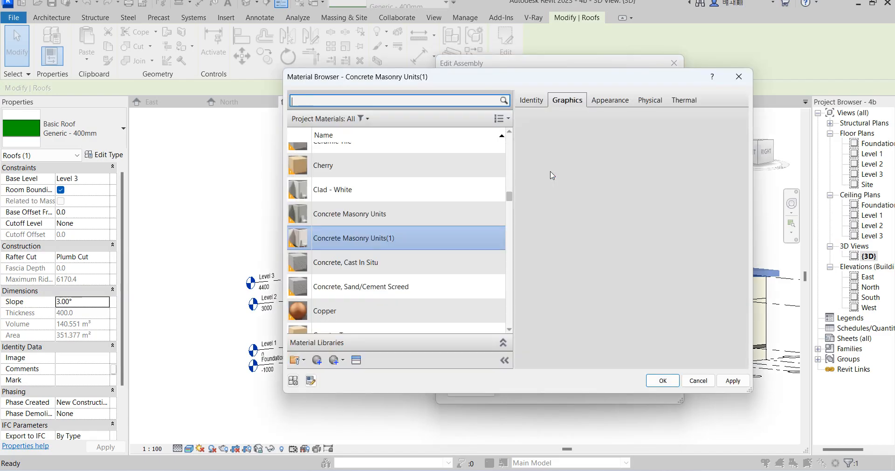
right_click(411, 242)
click(431, 255)
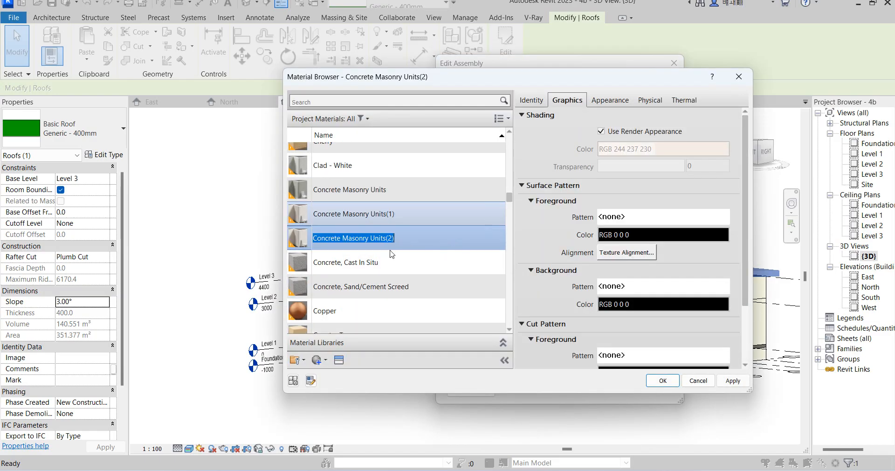
- Replace the appearance of the Concrete Masonry Units(2) material with the Slate - Black asset from the Roofing appearance library
click(610, 100)
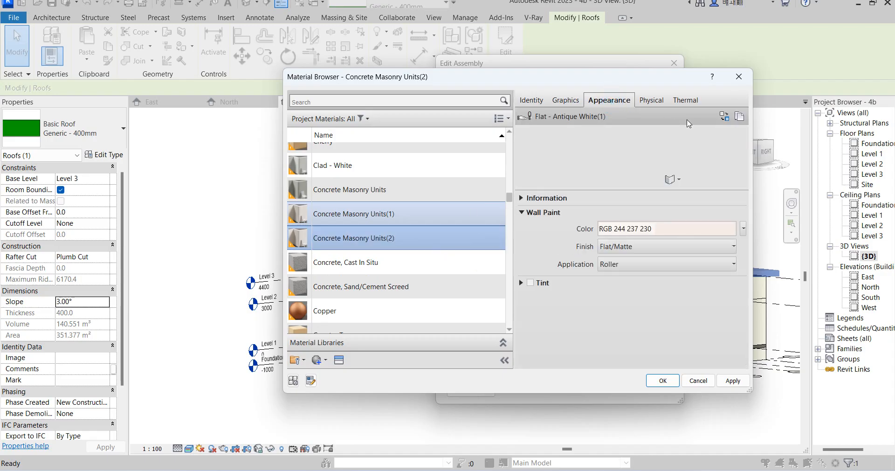
click(725, 117)
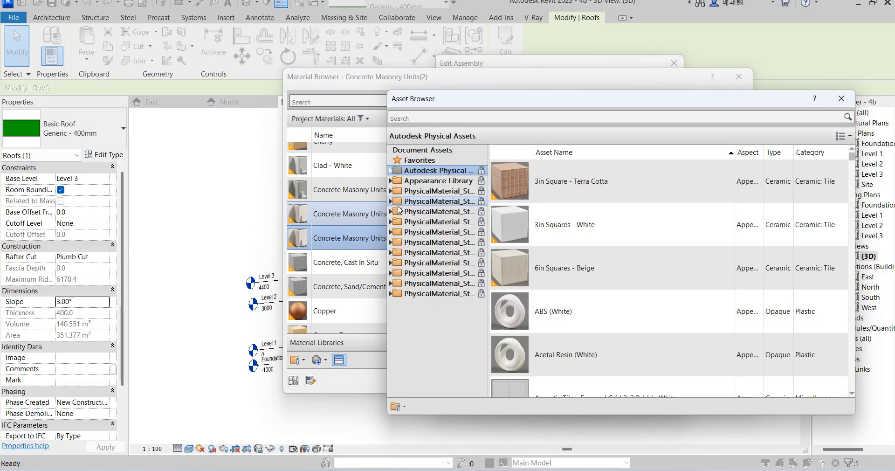
click(391, 181)
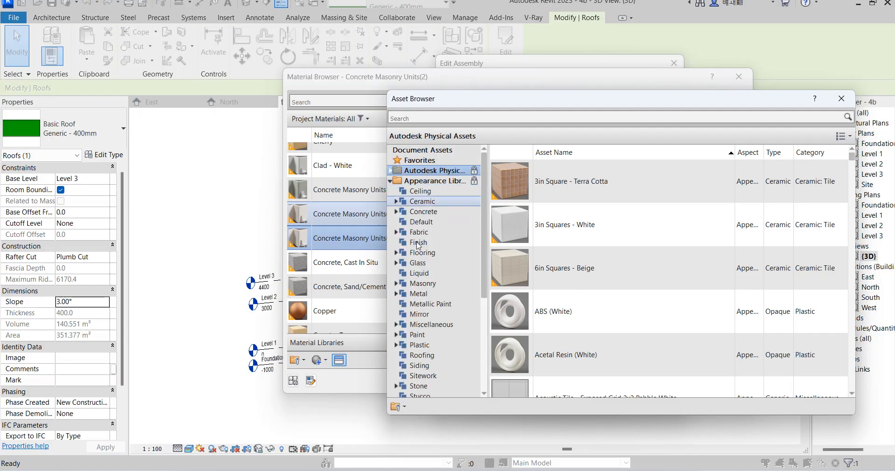
click(432, 355)
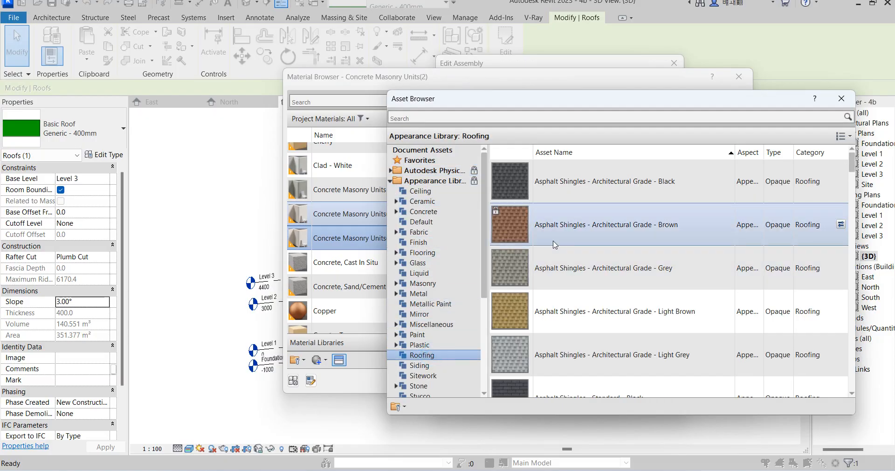
scroll(561, 206, down, 10)
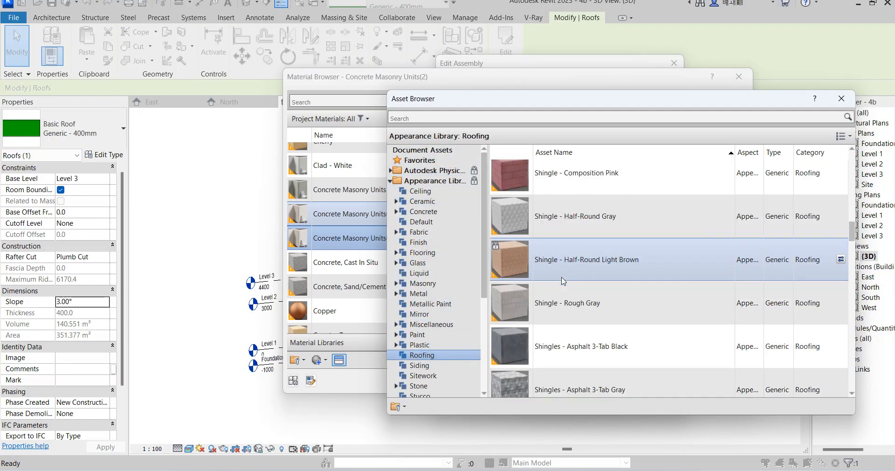
scroll(563, 309, up, 3)
scroll(563, 309, down, 8)
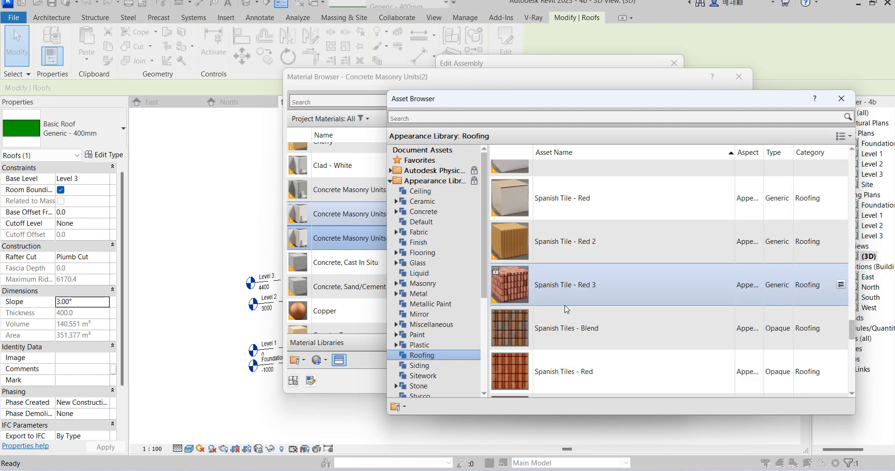
scroll(568, 312, up, 6)
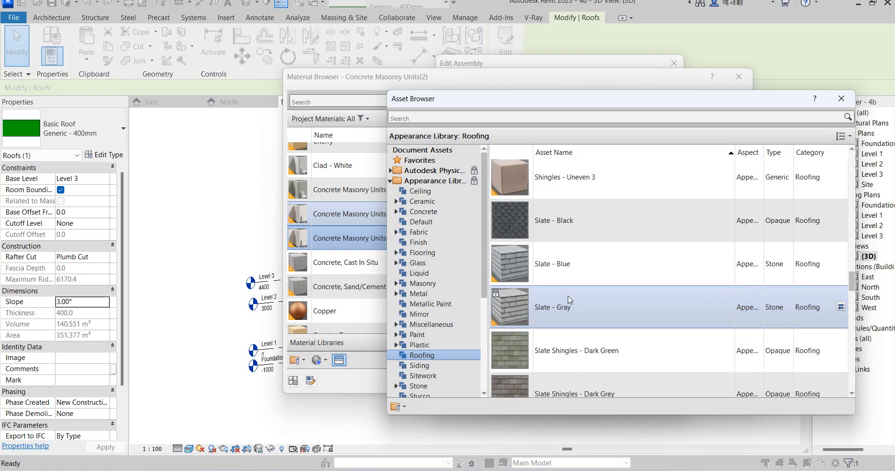
scroll(567, 312, up, 4)
scroll(567, 312, down, 4)
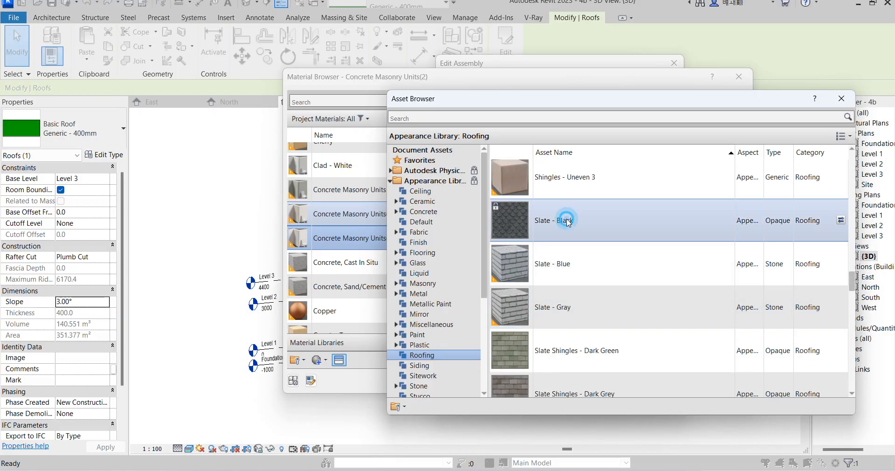
double_click(588, 223)
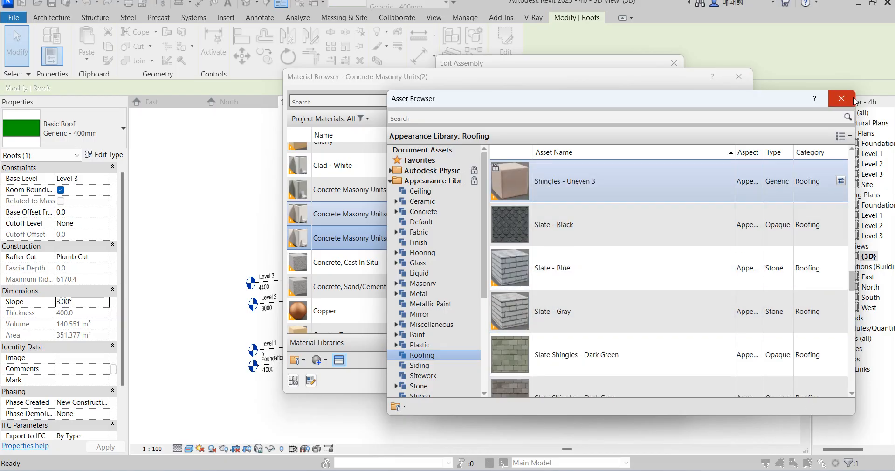
click(841, 98)
- Assign the Concrete Masonry Units(2) material to the roof's structure layer and finish editing the Generic - 400mm roof type
click(662, 380)
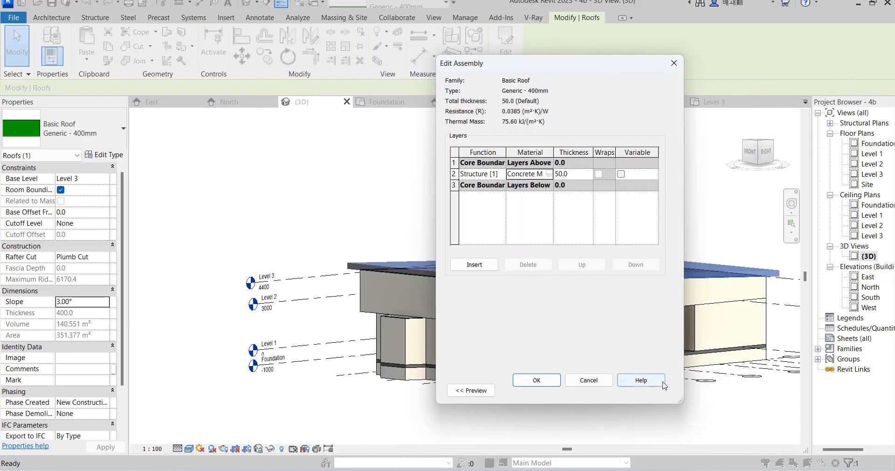
click(546, 385)
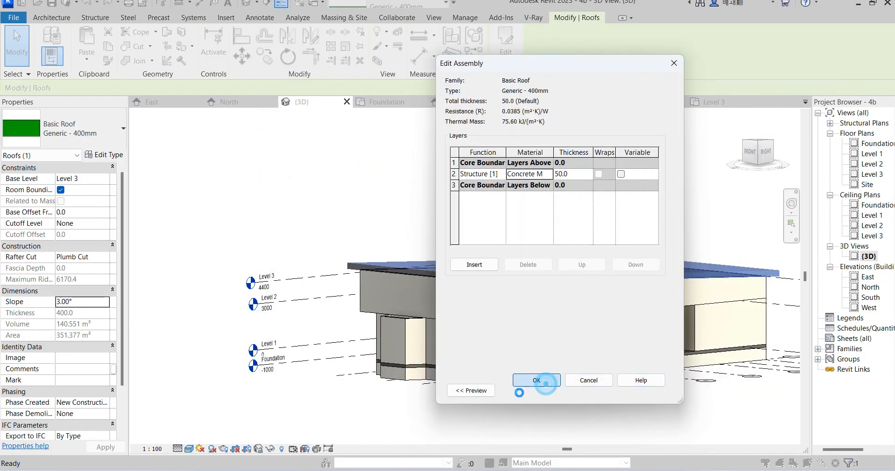
click(543, 390)
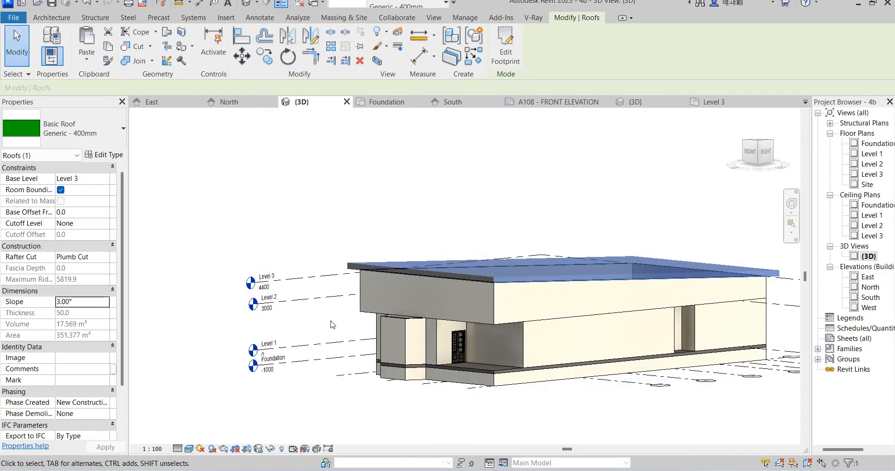
- Examine the roof's thin edge and black slate surface up close and from several sides of the house in 3D
scroll(373, 278, up, 5)
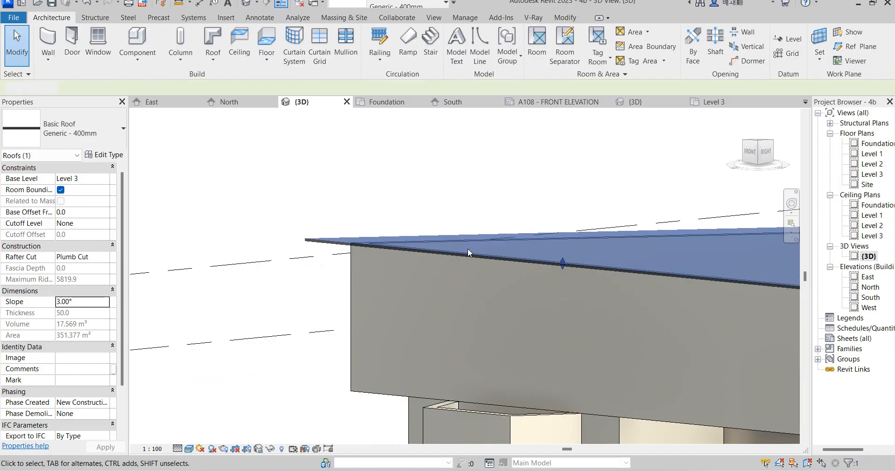
key(Escape)
scroll(500, 285, up, 2)
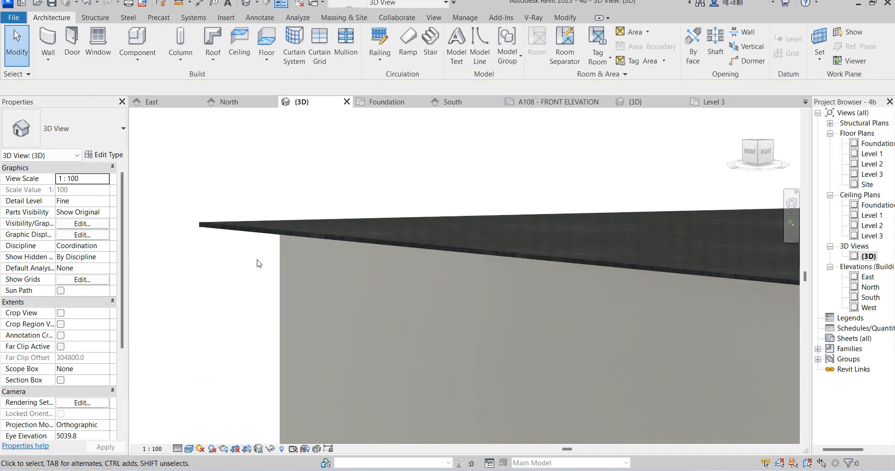
scroll(256, 261, up, 1)
scroll(479, 289, down, 4)
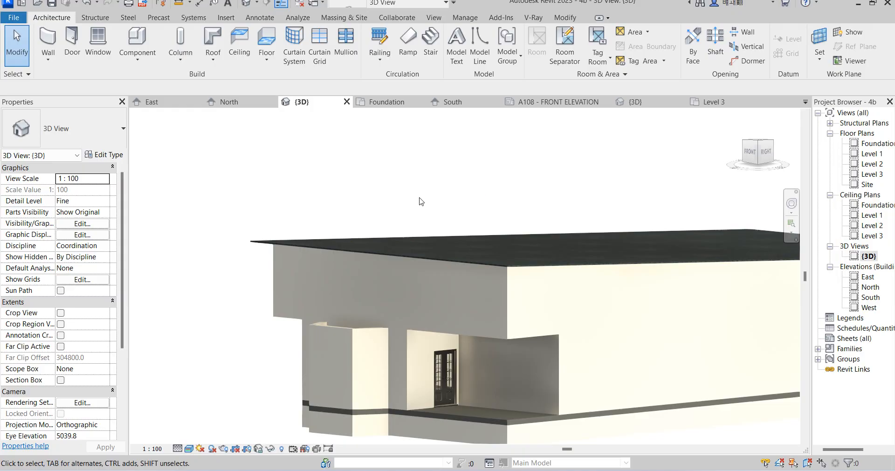
scroll(408, 232, down, 3)
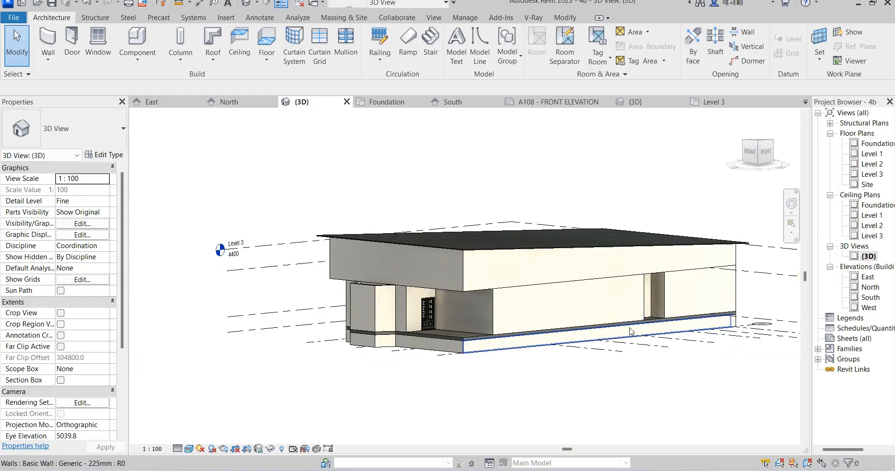
drag(756, 142, 514, 339)
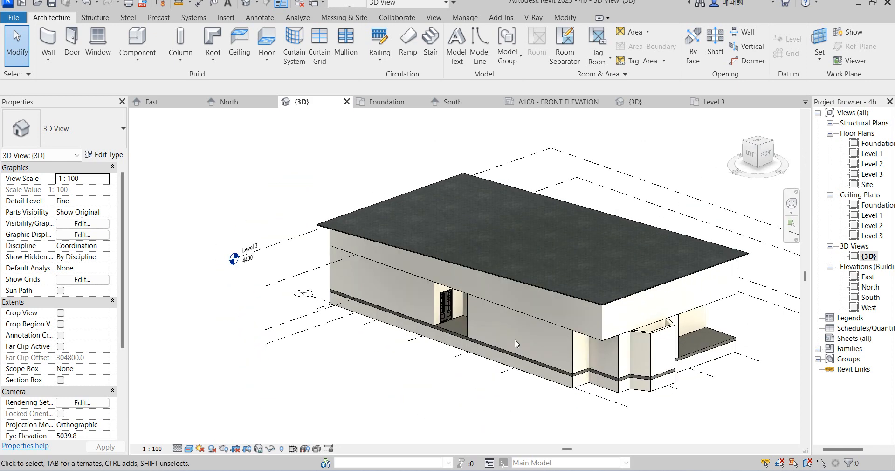
scroll(514, 354, up, 2)
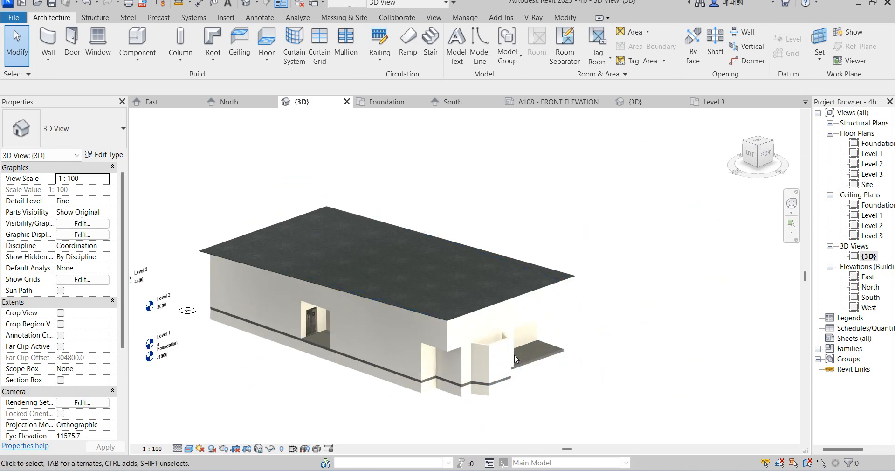
mouse_move(759, 152)
mouse_down()
mouse_move(674, 140)
mouse_move(578, 154)
mouse_move(520, 176)
mouse_move(524, 223)
mouse_up()
scroll(468, 337, up, 3)
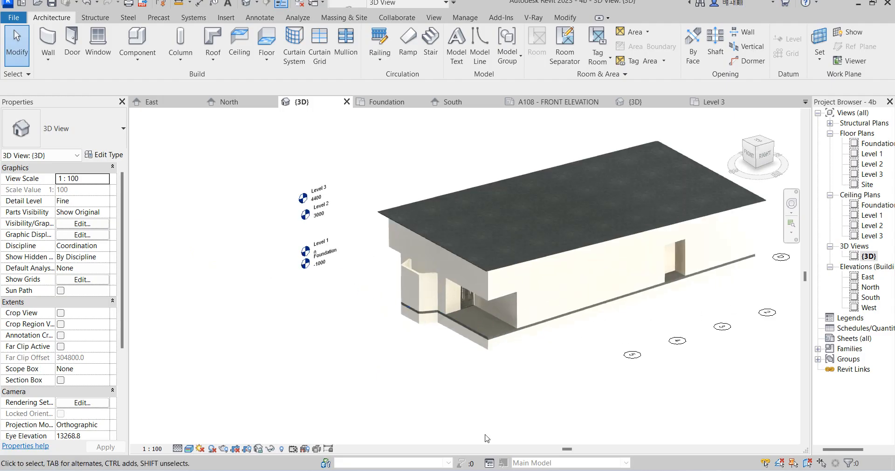
- Open the Level 1 floor plan with the whole house layout in view
double_click(872, 153)
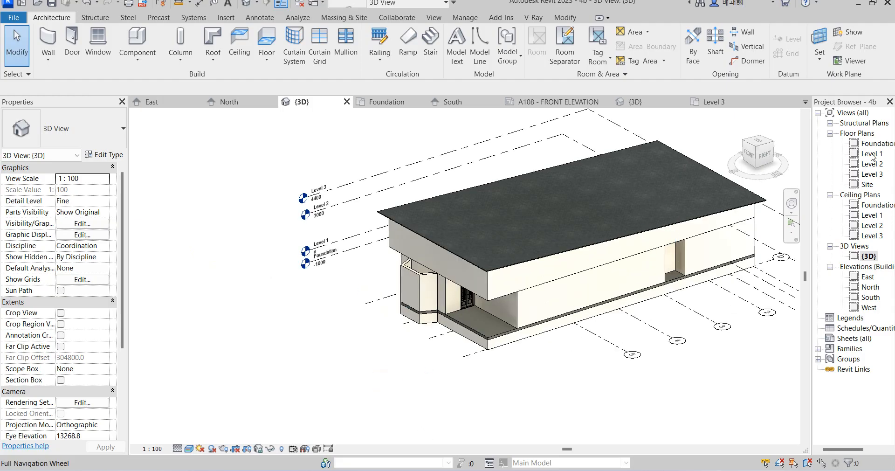
scroll(559, 324, down, 5)
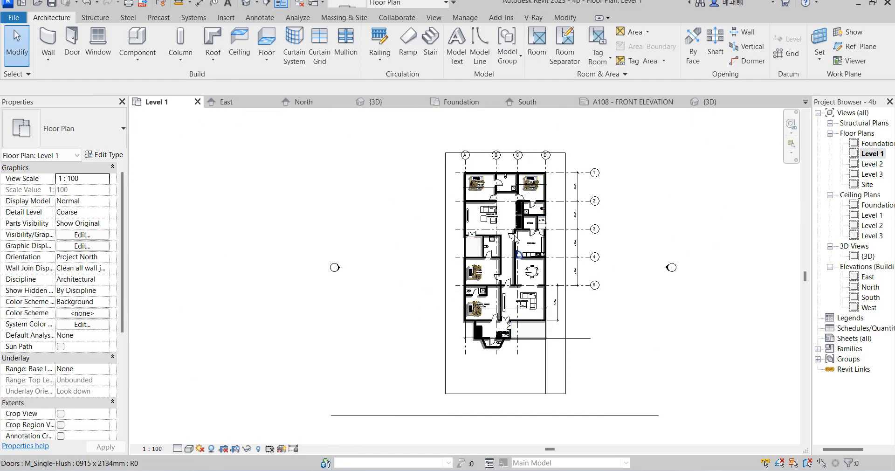